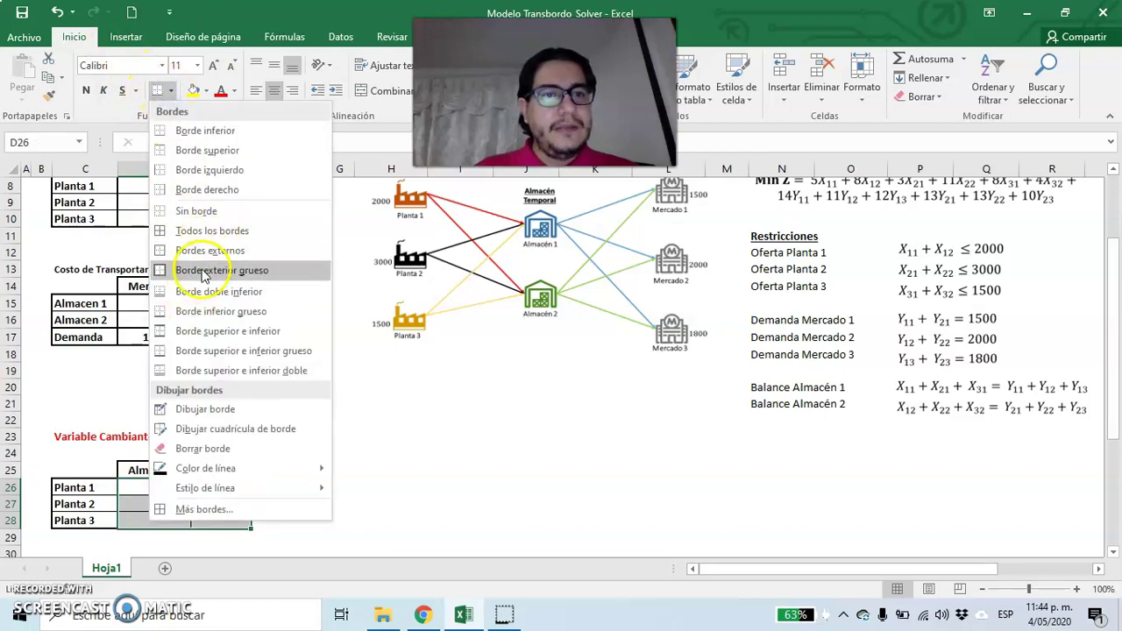
Apply a thick outside border to the plant-to-warehouse variable cells D26:E28.
{"action": "left_click", "coordinate": [214, 270]}
{"action": "left_click", "coordinate": [285, 421]}
Copy the warehouse-to-market cost table C14:F16, without the Demanda row, to H25.
{"action": "left_click_drag", "start_coordinate": [83, 288], "coordinate": [225, 320]}
{"action": "key", "text": "ctrl+c"}
{"action": "left_click_drag", "start_coordinate": [100, 289], "coordinate": [304, 315]}
{"action": "key", "text": "ctrl+c"}
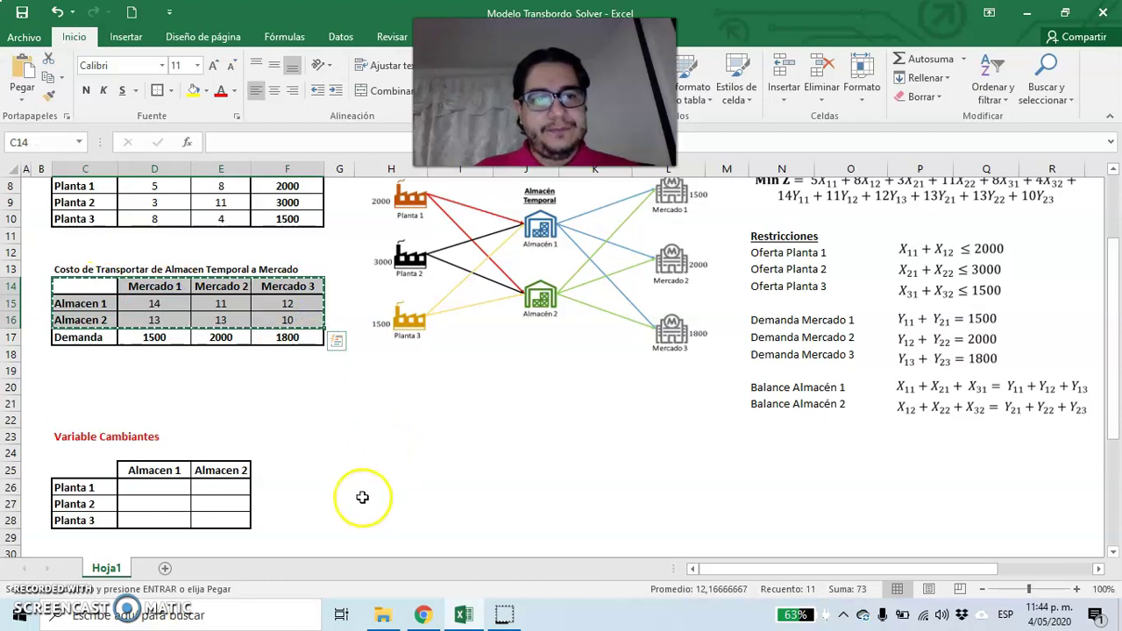
{"action": "left_click", "coordinate": [359, 469]}
{"action": "key", "text": "ctrl+v"}
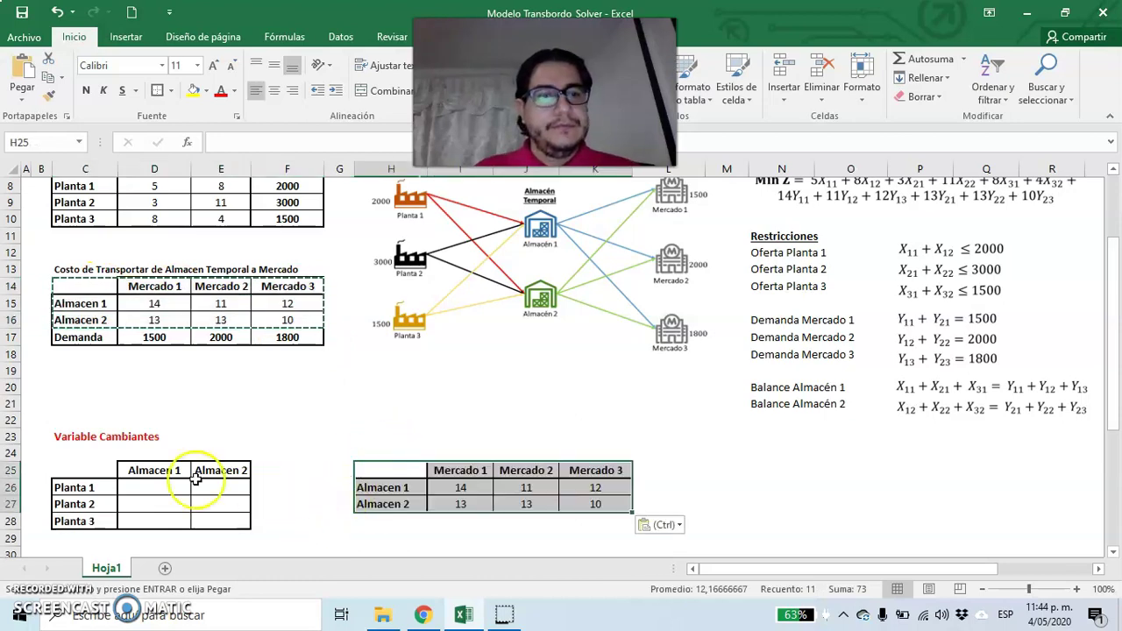
Enter "Xij = Numero de Unidades Transportadas P-A" in C24 and "Yjl = Numero de Unidades Transportadas A-M" in H24.
{"action": "left_click", "coordinate": [84, 453]}
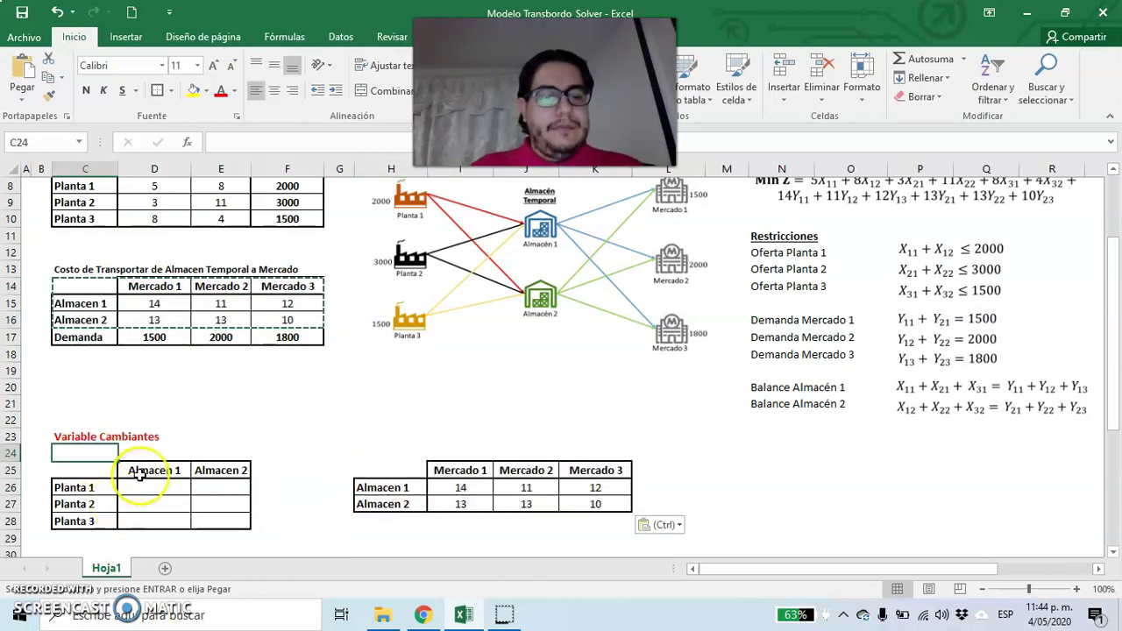
{"action": "type", "text": "X"}
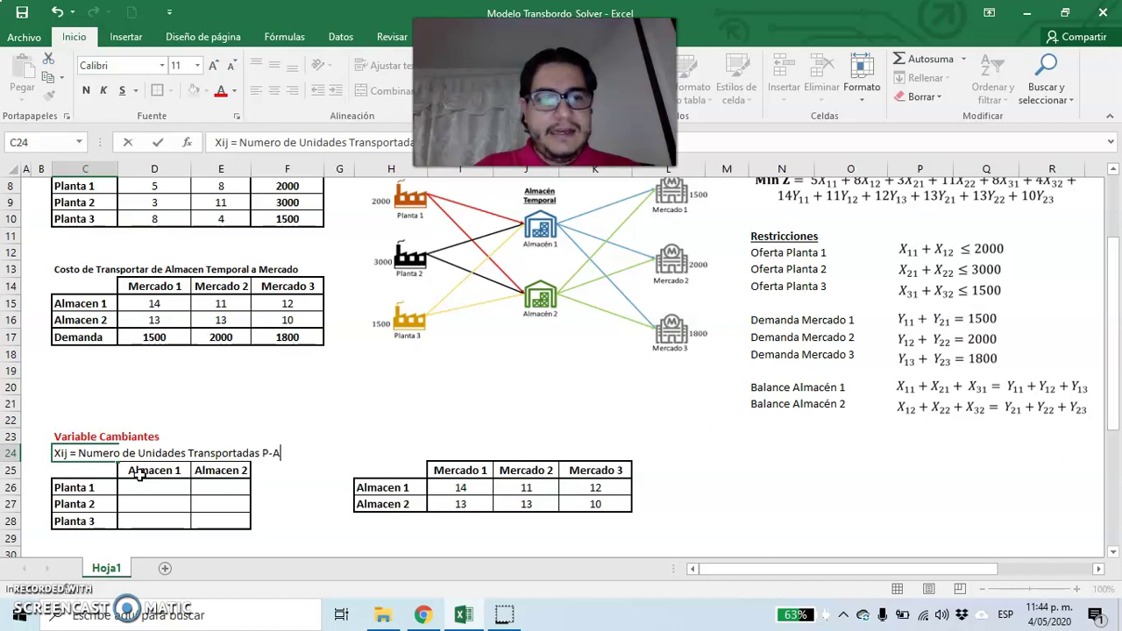
{"action": "key", "text": "Right"}
{"action": "key", "text": "Right"}
{"action": "key", "text": "Right"}
{"action": "key", "text": "Right"}
{"action": "key", "text": "Right"}
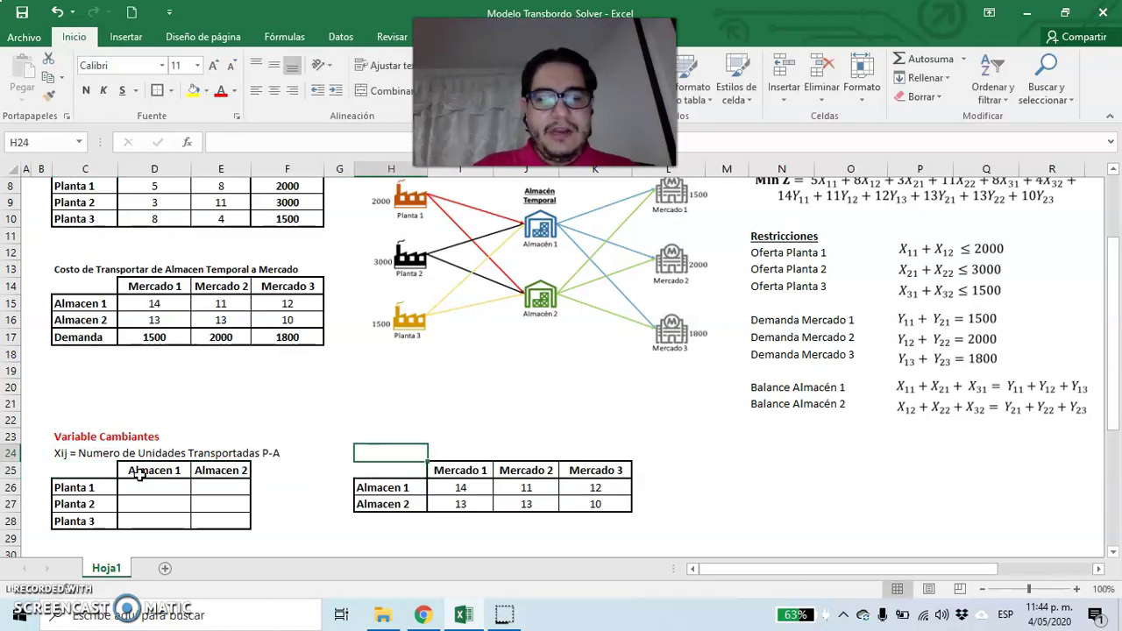
{"action": "type", "text": "Y"}
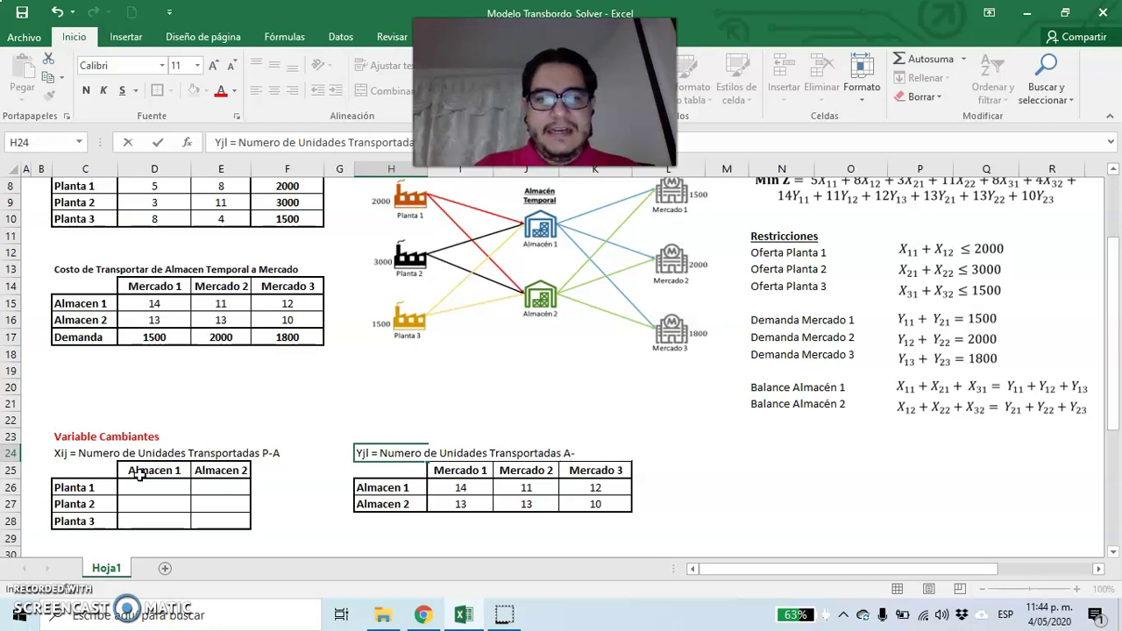
{"action": "key", "text": "Return"}
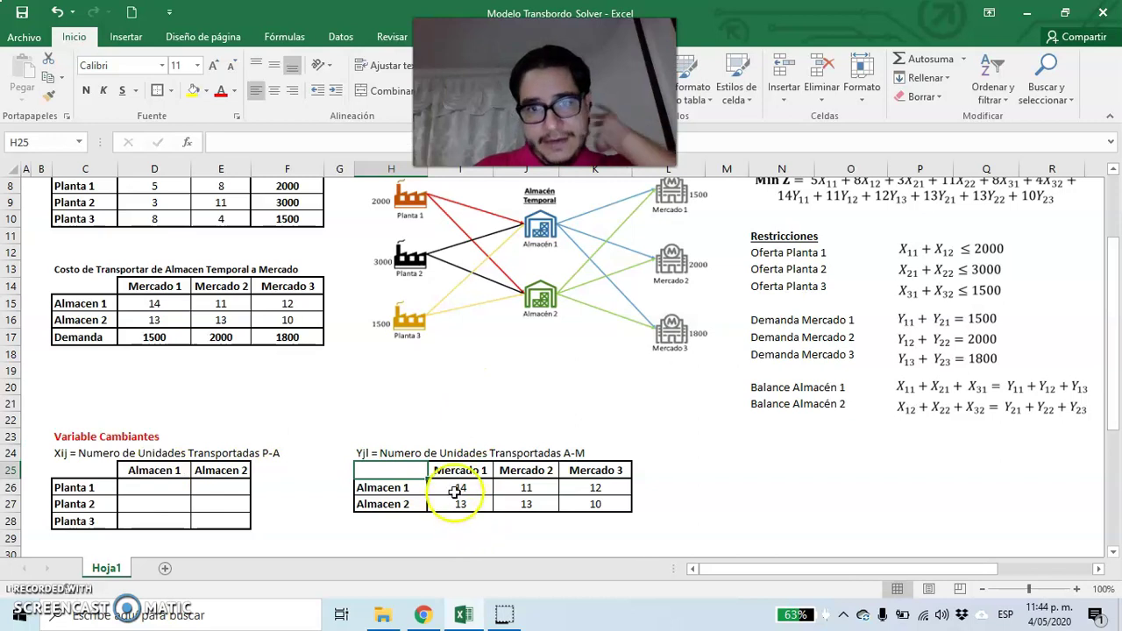
Clear the copied costs from I26:K27 and fill the variable cells D26:E28 and I26:K27 with yellow.
{"action": "left_click_drag", "start_coordinate": [457, 489], "coordinate": [619, 504]}
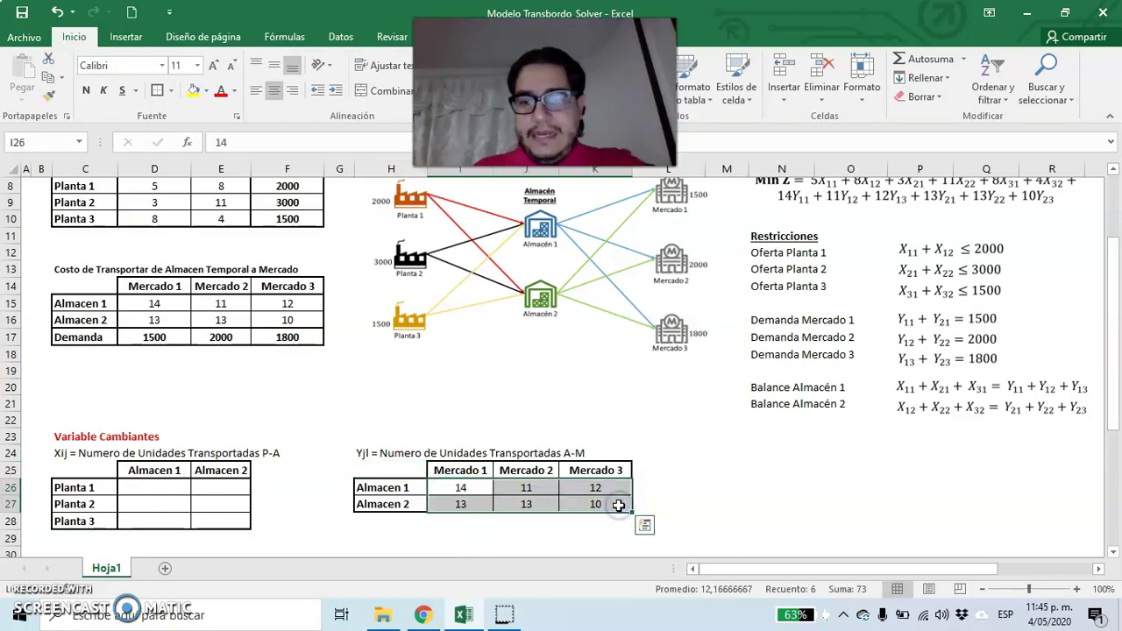
{"action": "key", "text": "Delete"}
{"action": "scroll", "coordinate": [299, 508], "scroll_direction": "down", "scroll_amount": 1}
{"action": "left_click_drag", "start_coordinate": [154, 438], "coordinate": [222, 469]}
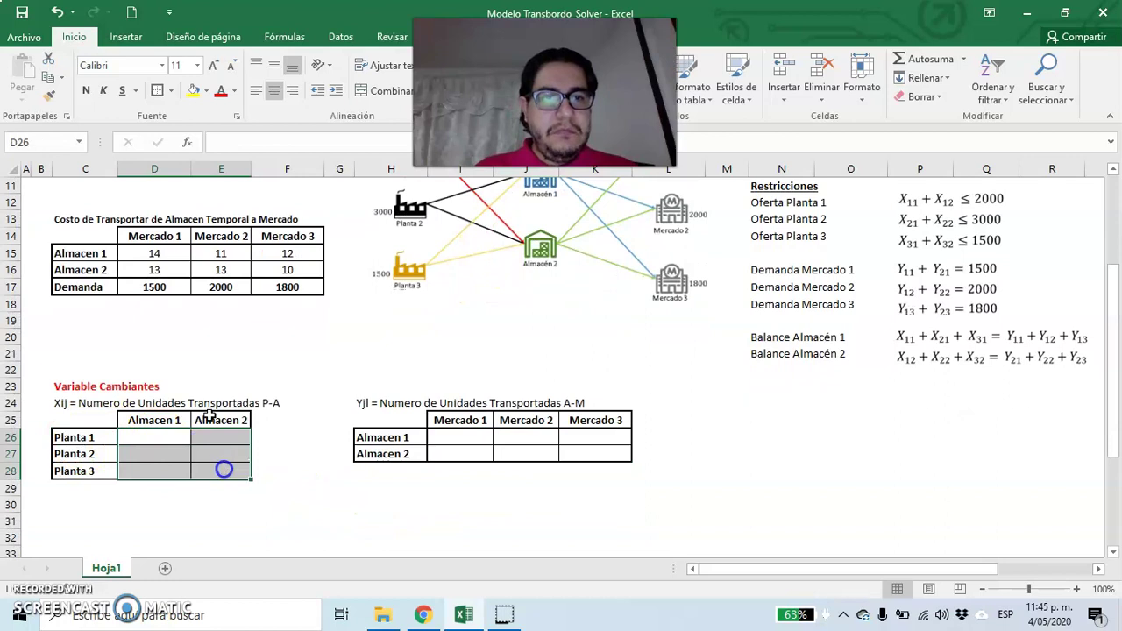
{"action": "left_click", "coordinate": [193, 91]}
{"action": "left_click_drag", "start_coordinate": [458, 438], "coordinate": [579, 452]}
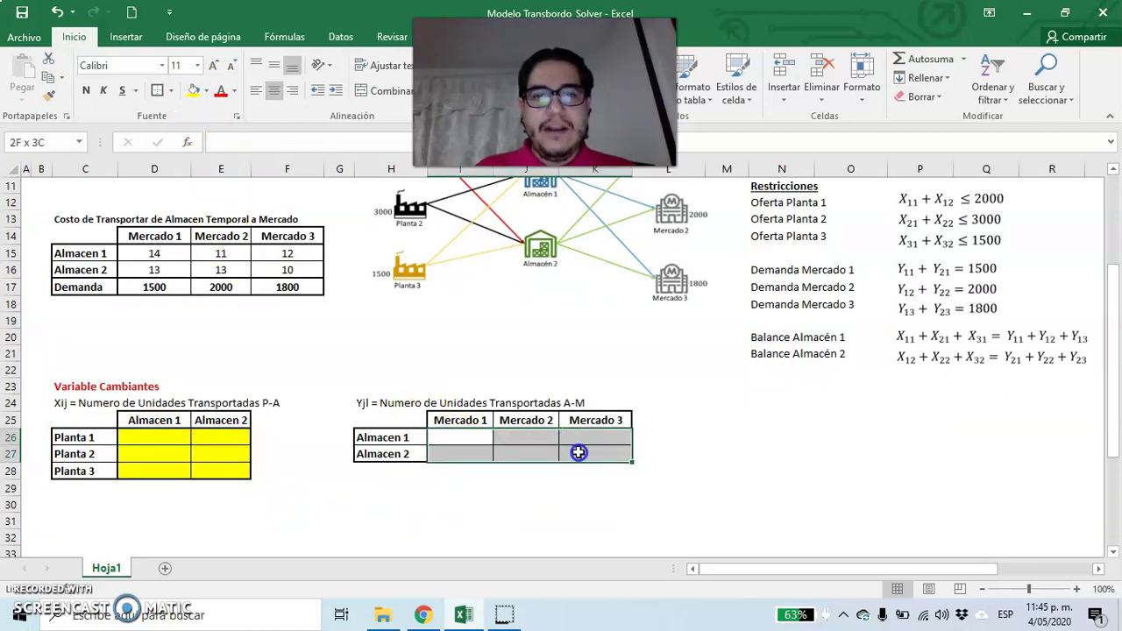
{"action": "left_click", "coordinate": [193, 91]}
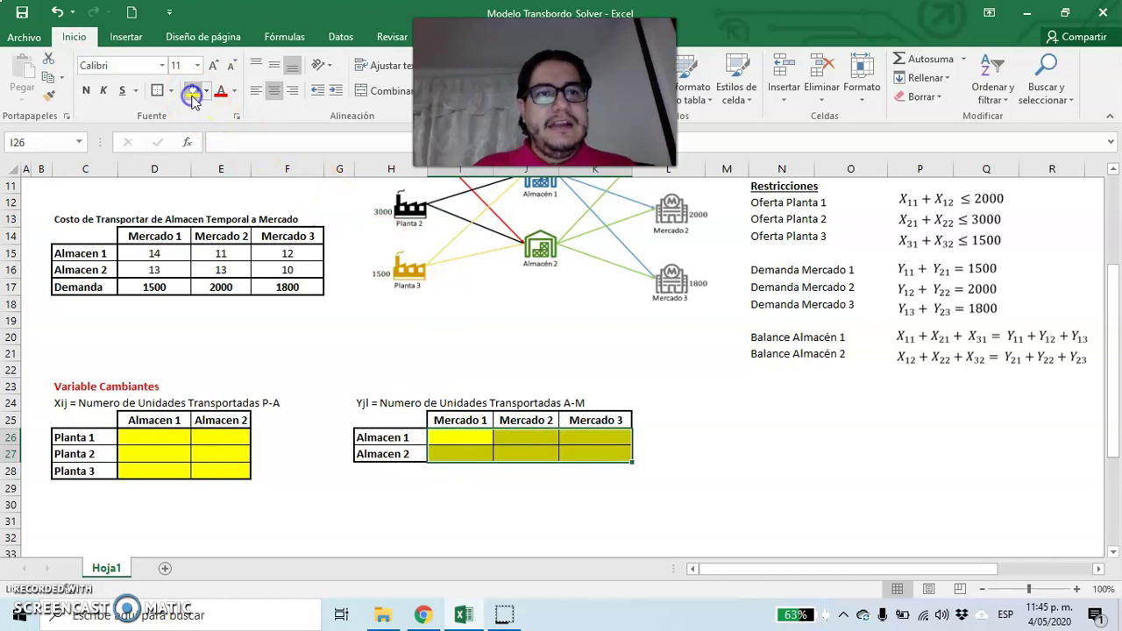
{"action": "left_click", "coordinate": [407, 515]}
Add the heading "Función Objetivo" in C30 and format it in bold red.
{"action": "left_click", "coordinate": [72, 506]}
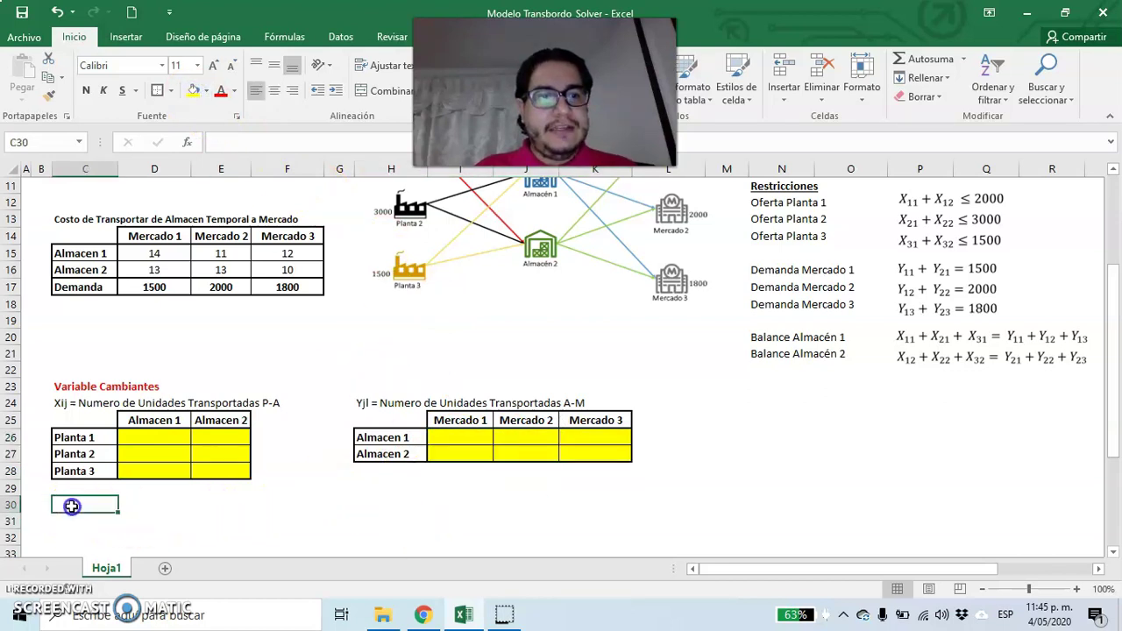
{"action": "type", "text": "Función Objetivo"}
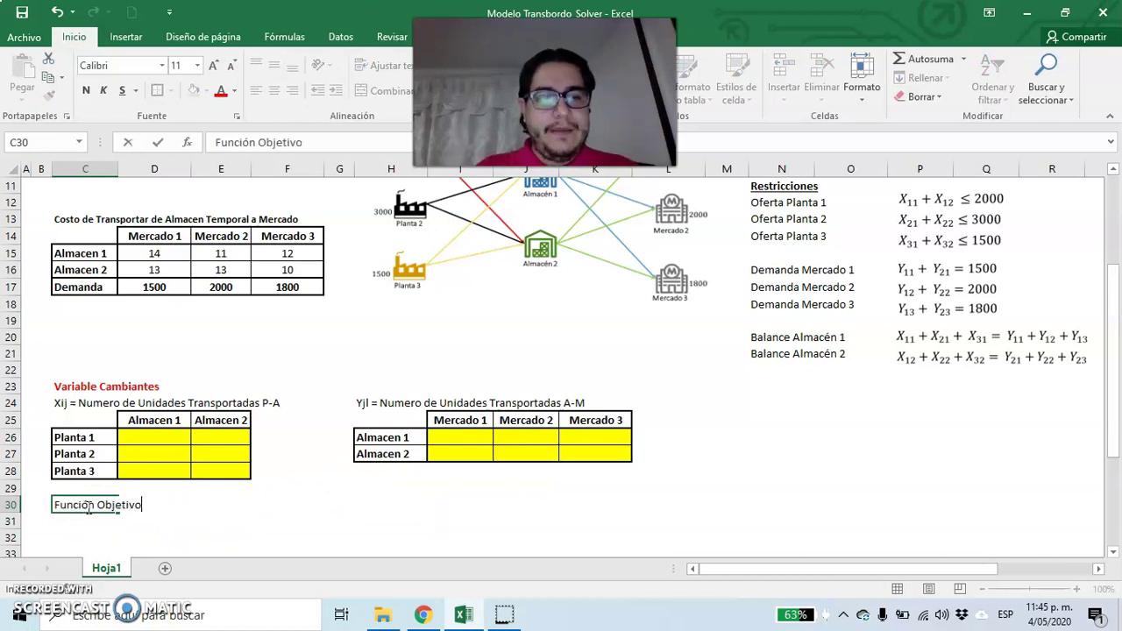
{"action": "key", "text": "Return"}
{"action": "left_click", "coordinate": [89, 509]}
{"action": "key", "text": "ctrl+n"}
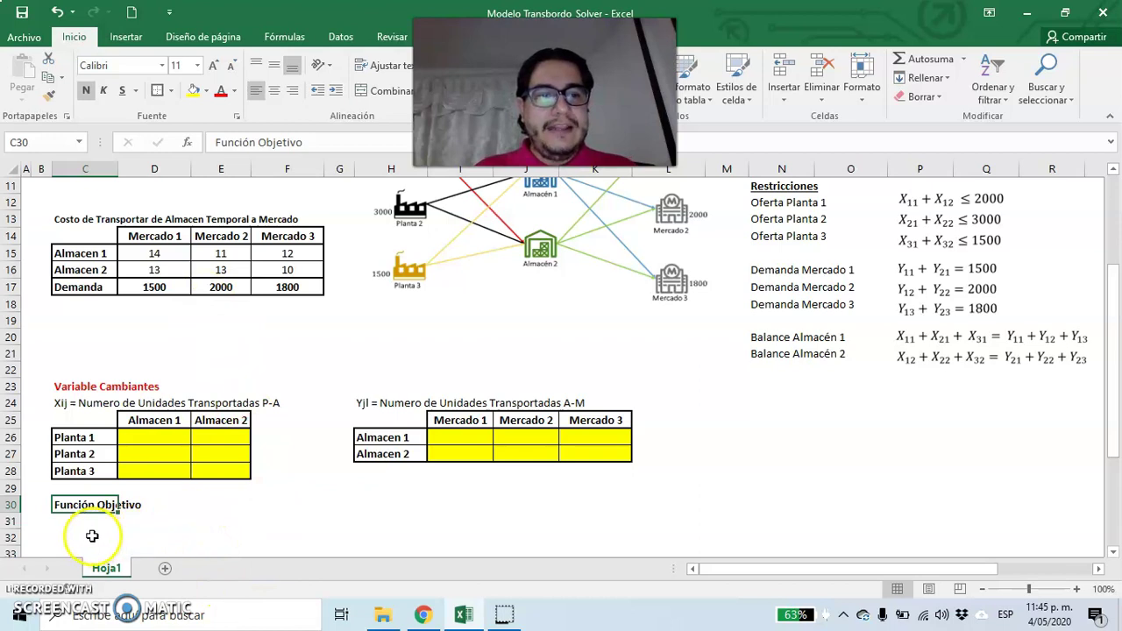
{"action": "left_click", "coordinate": [220, 90]}
Enter the label "Costo Transportar P-A" in C32.
{"action": "left_click", "coordinate": [67, 535]}
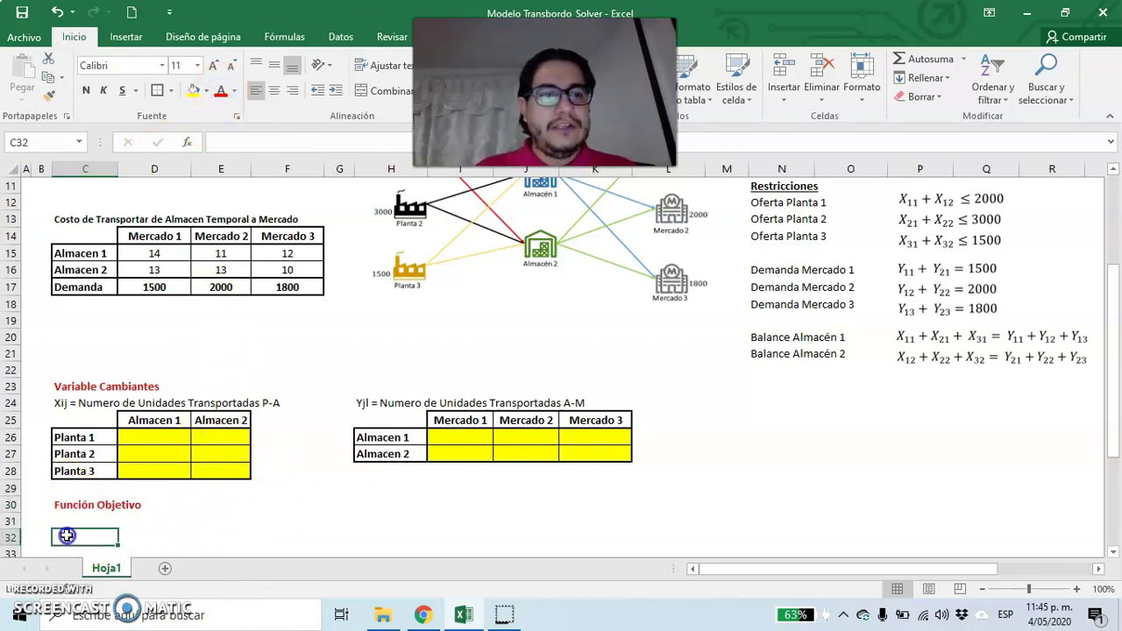
{"action": "type", "text": "Costo Transportar P-"}
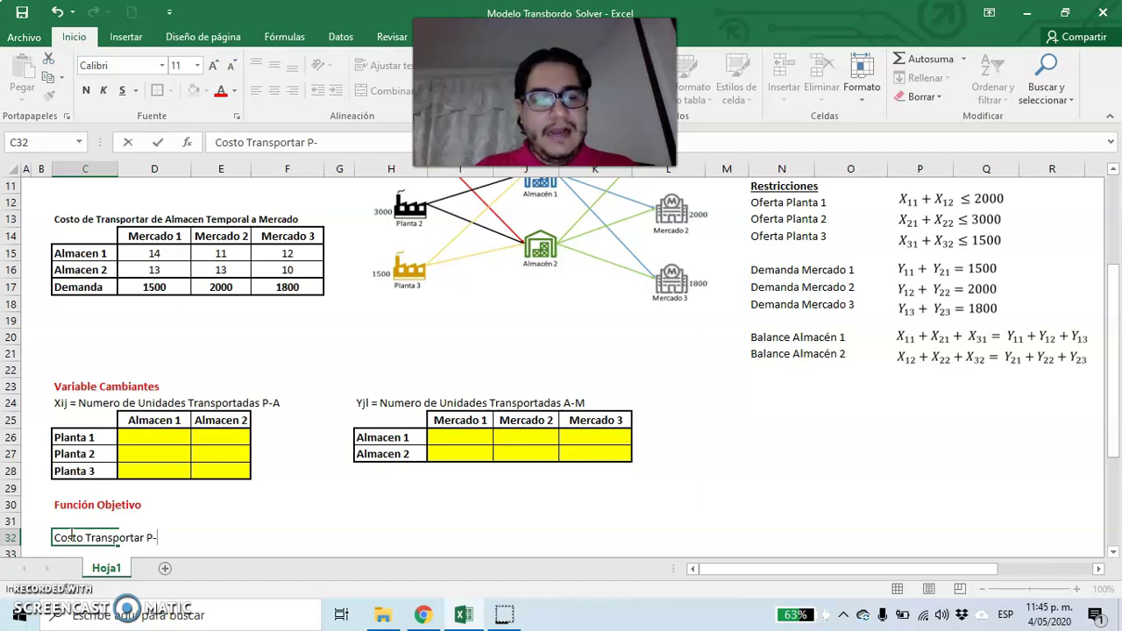
{"action": "type", "text": "A"}
Calculate the plant-to-warehouse cost in E32 with +SUMAPRODUCTO(D8:E10;D26:E28) and make the result bold.
{"action": "key", "text": "Tab"}
{"action": "key", "text": "Tab"}
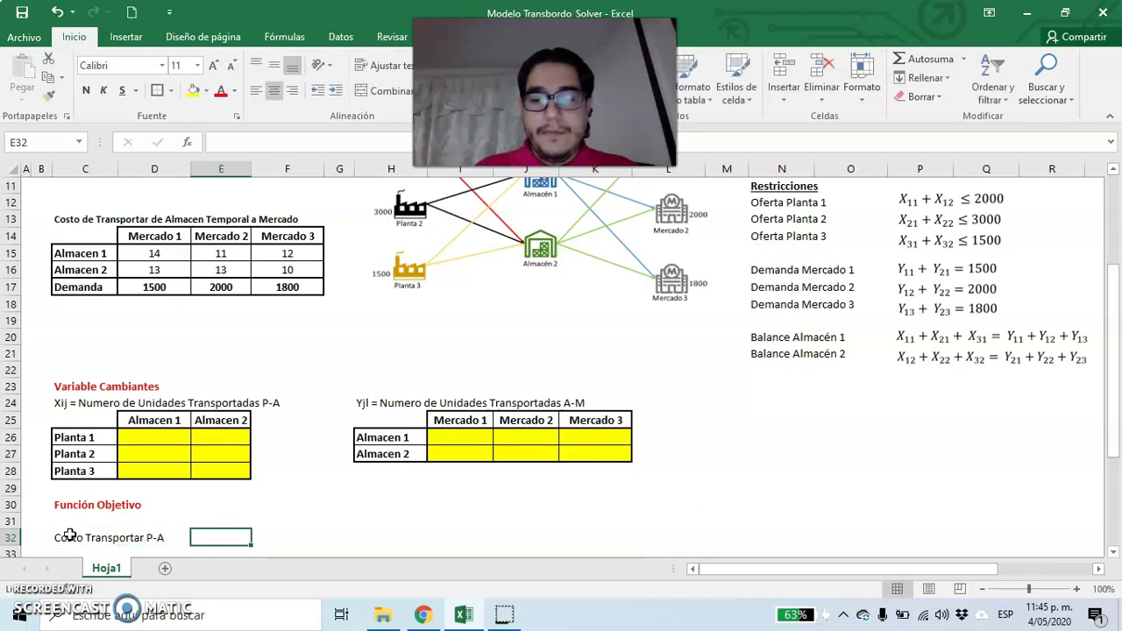
{"action": "type", "text": "+SUMAPRO"}
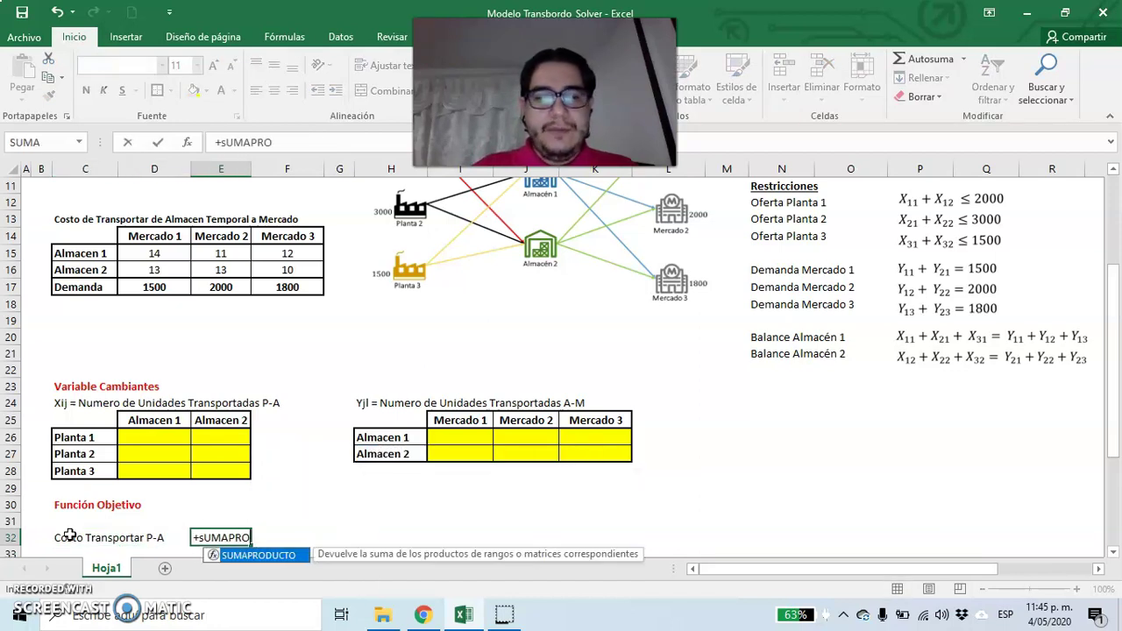
{"action": "double_click", "coordinate": [276, 554]}
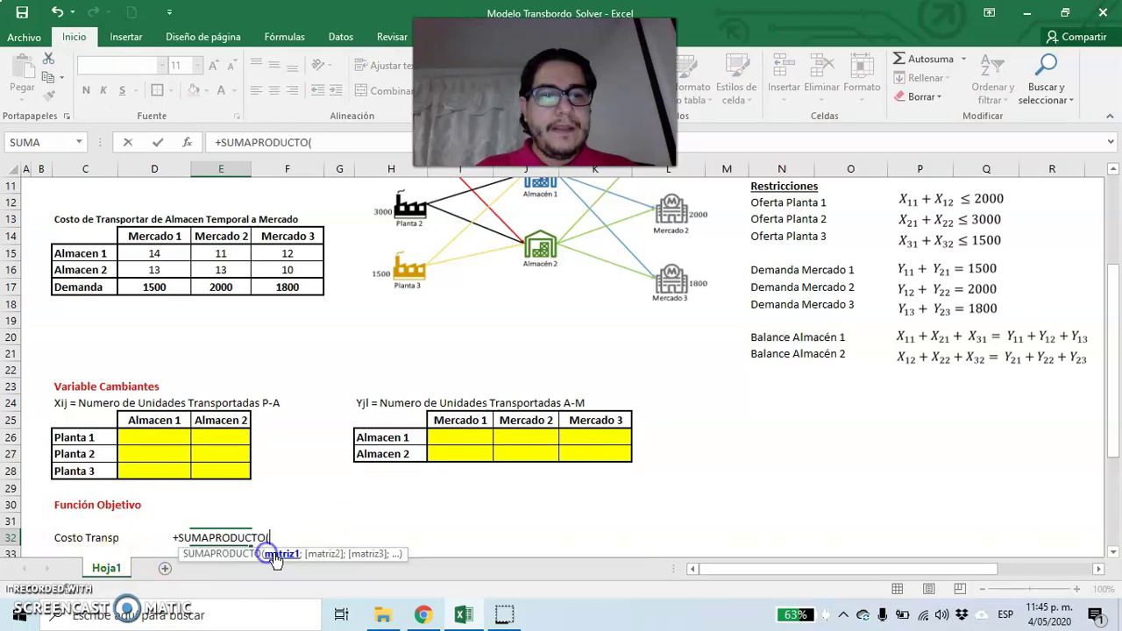
{"action": "scroll", "coordinate": [291, 453], "scroll_direction": "up", "scroll_amount": 2}
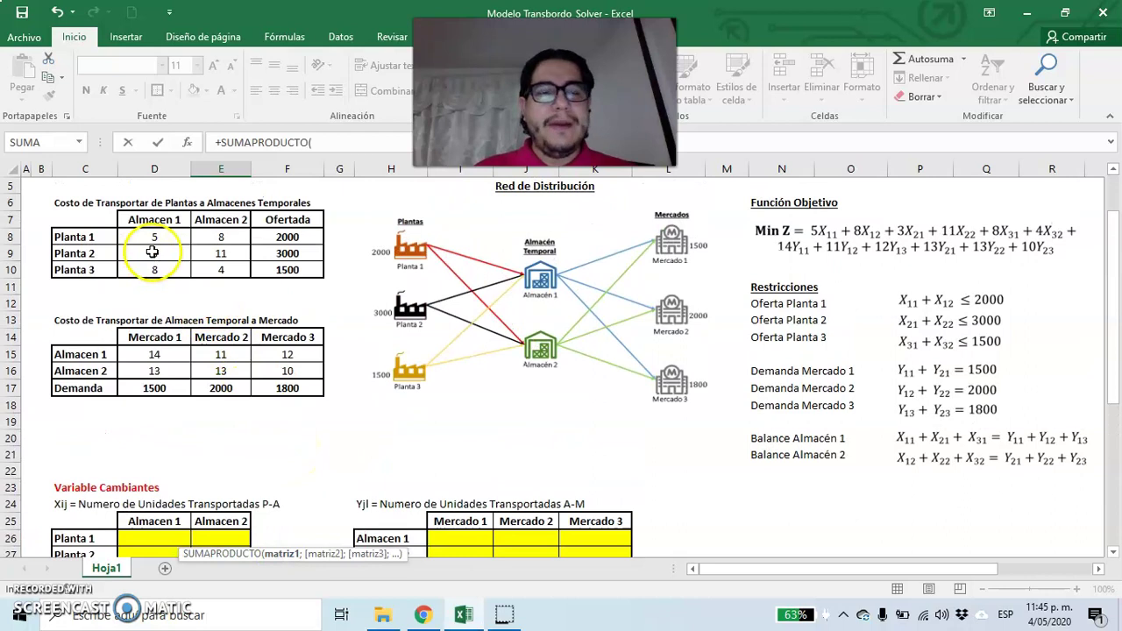
{"action": "left_click_drag", "start_coordinate": [144, 237], "coordinate": [221, 268]}
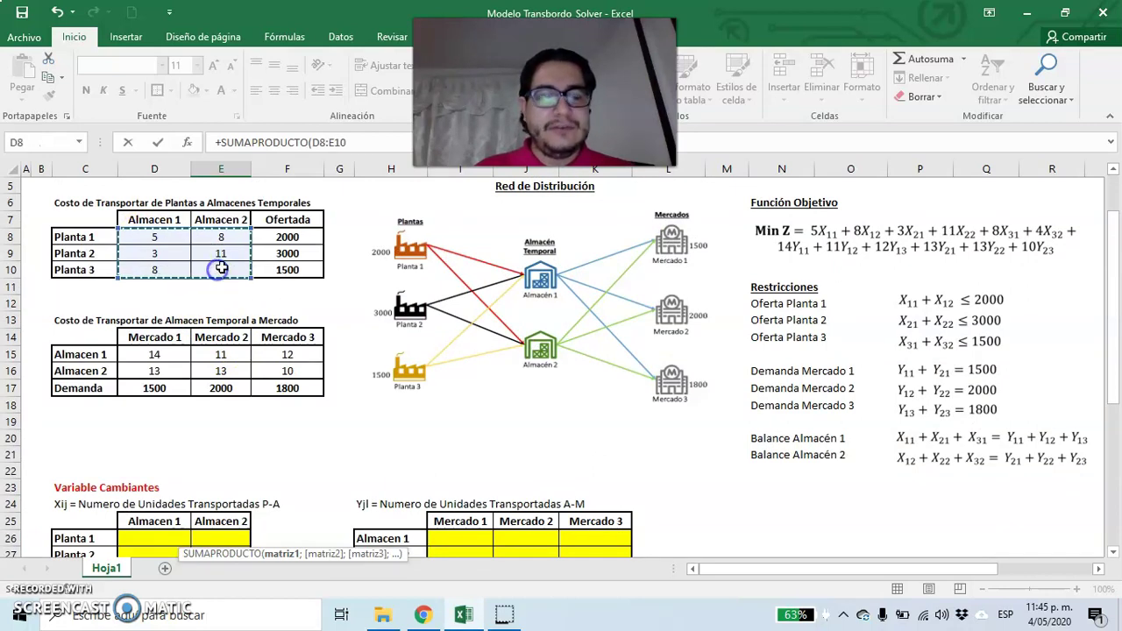
{"action": "type", "text": ";"}
{"action": "scroll", "coordinate": [389, 334], "scroll_direction": "down", "scroll_amount": 2}
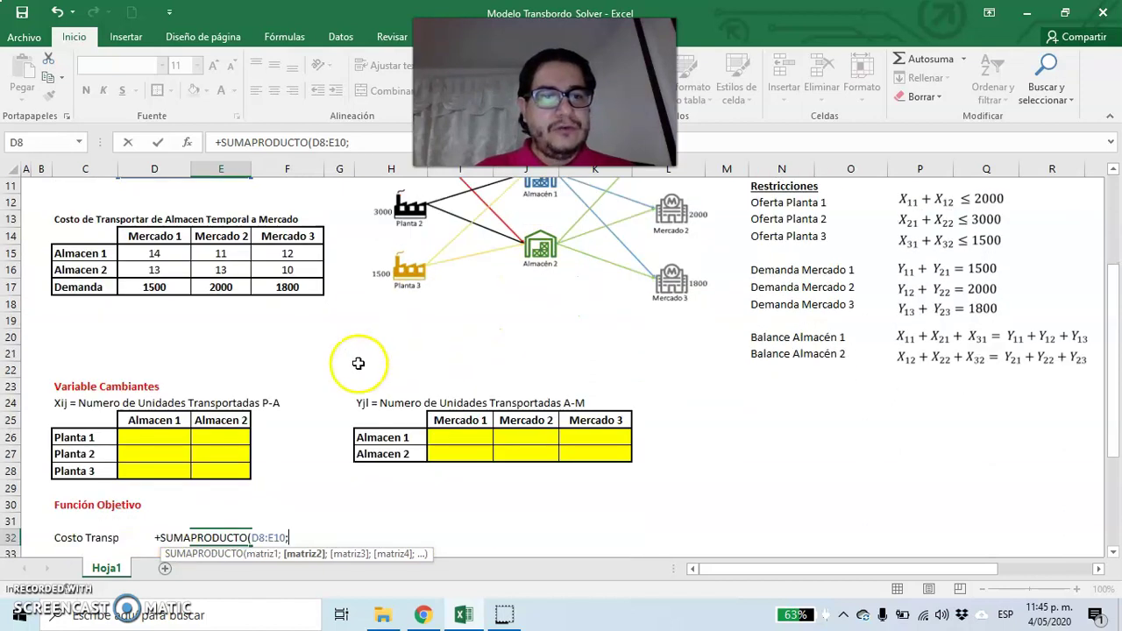
{"action": "left_click", "coordinate": [163, 434]}
{"action": "left_click_drag", "start_coordinate": [162, 434], "coordinate": [207, 474]}
{"action": "key", "text": "Return"}
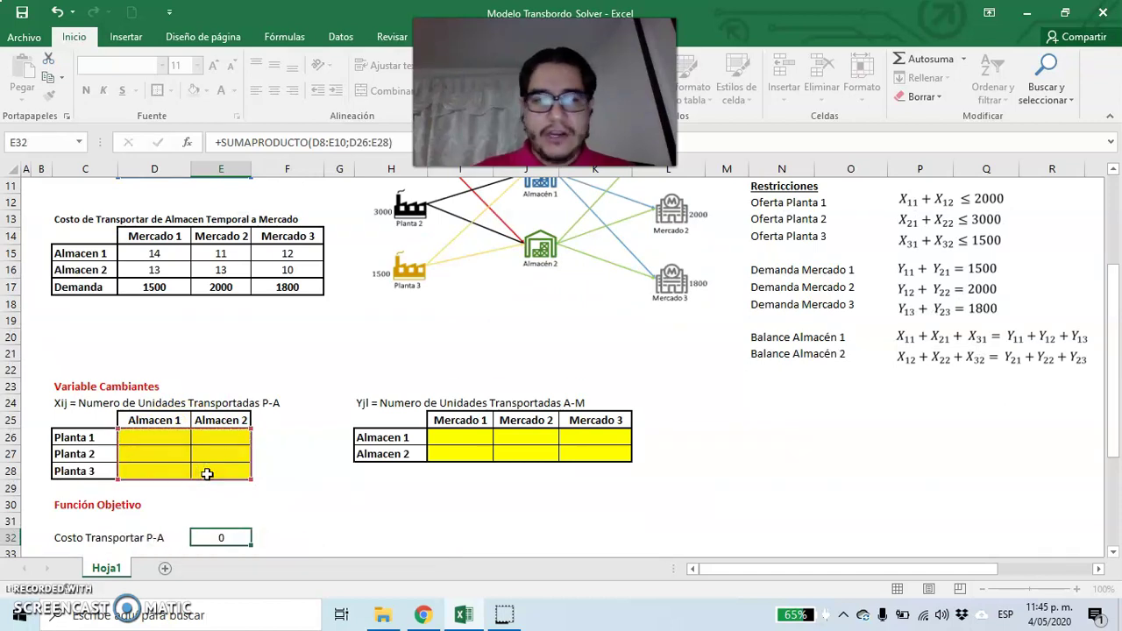
{"action": "key", "text": "Up"}
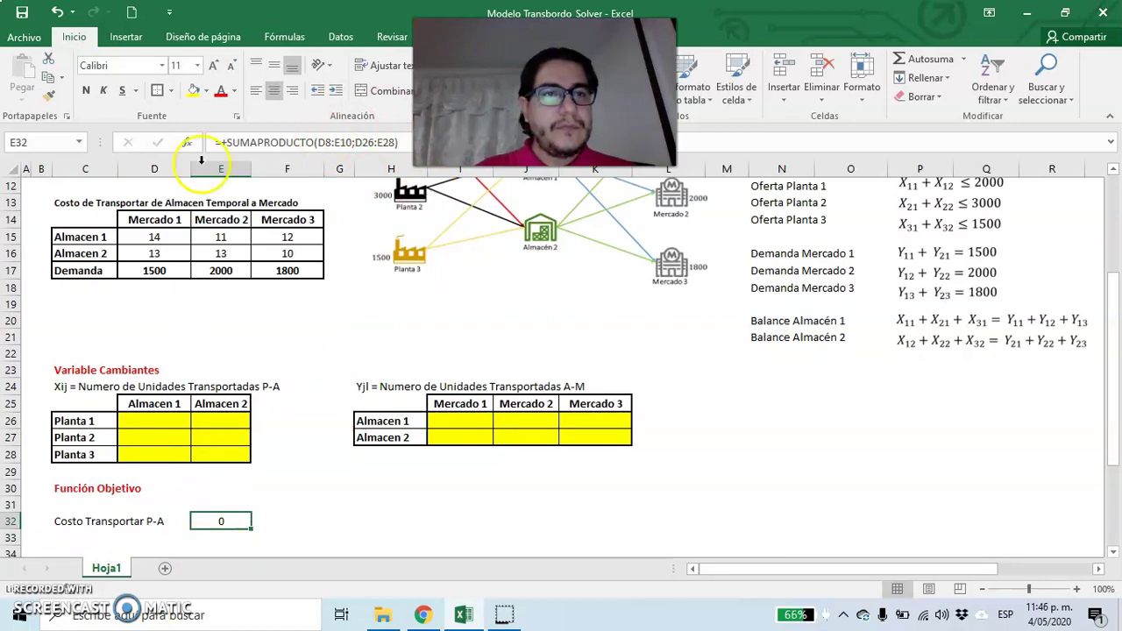
{"action": "left_click", "coordinate": [86, 90]}
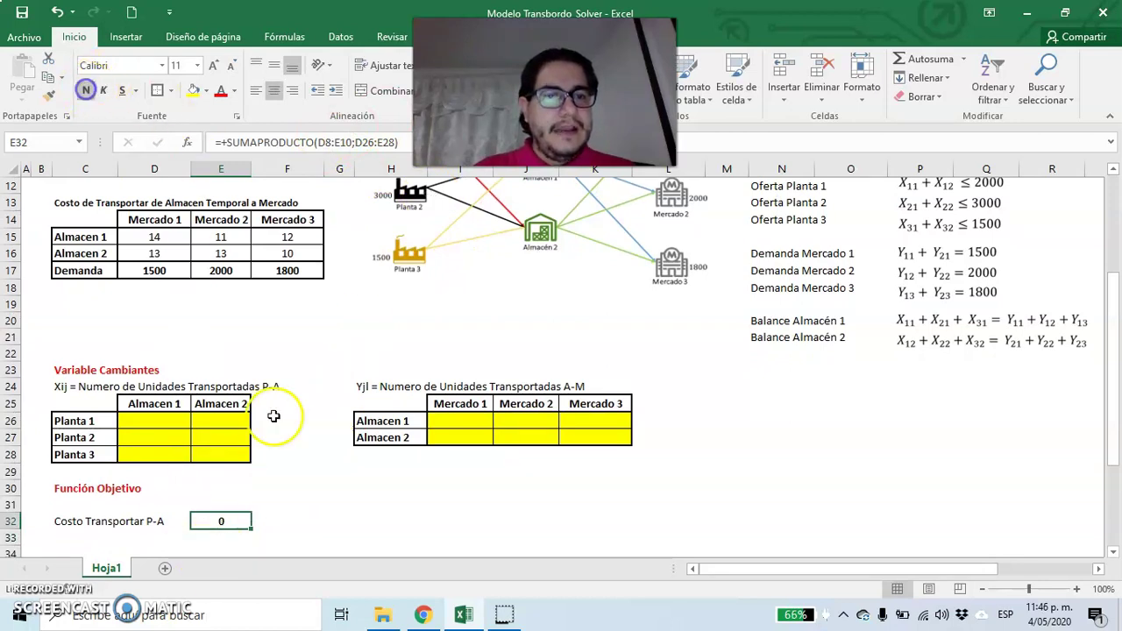
Enter the label "Costo Transporte A-M" in H32.
{"action": "left_click", "coordinate": [367, 521]}
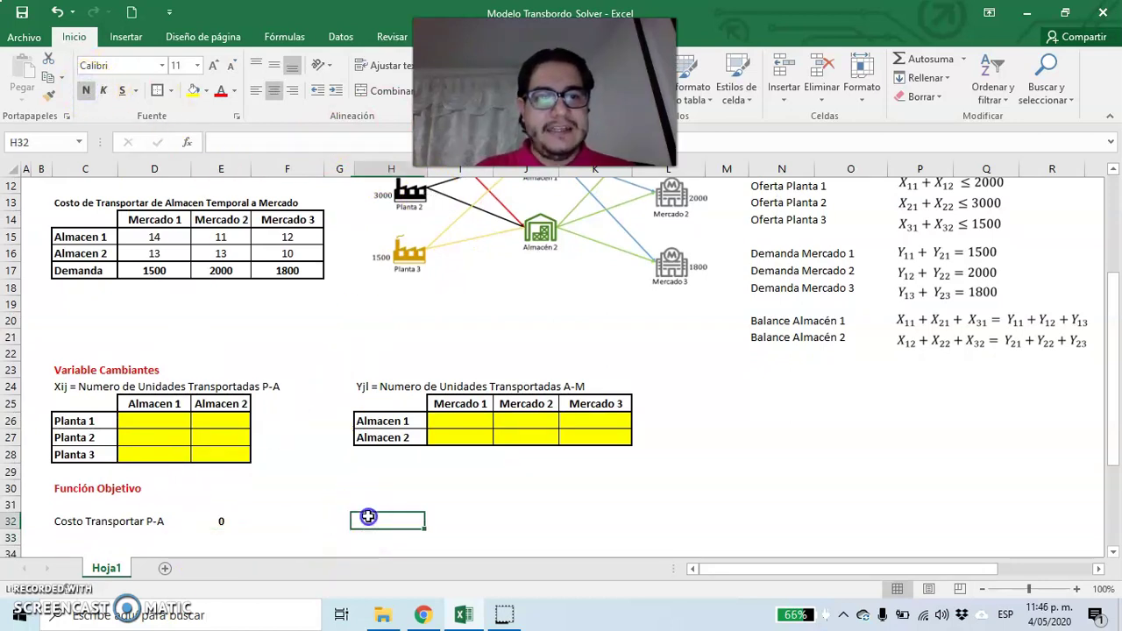
{"action": "type", "text": "cOS"}
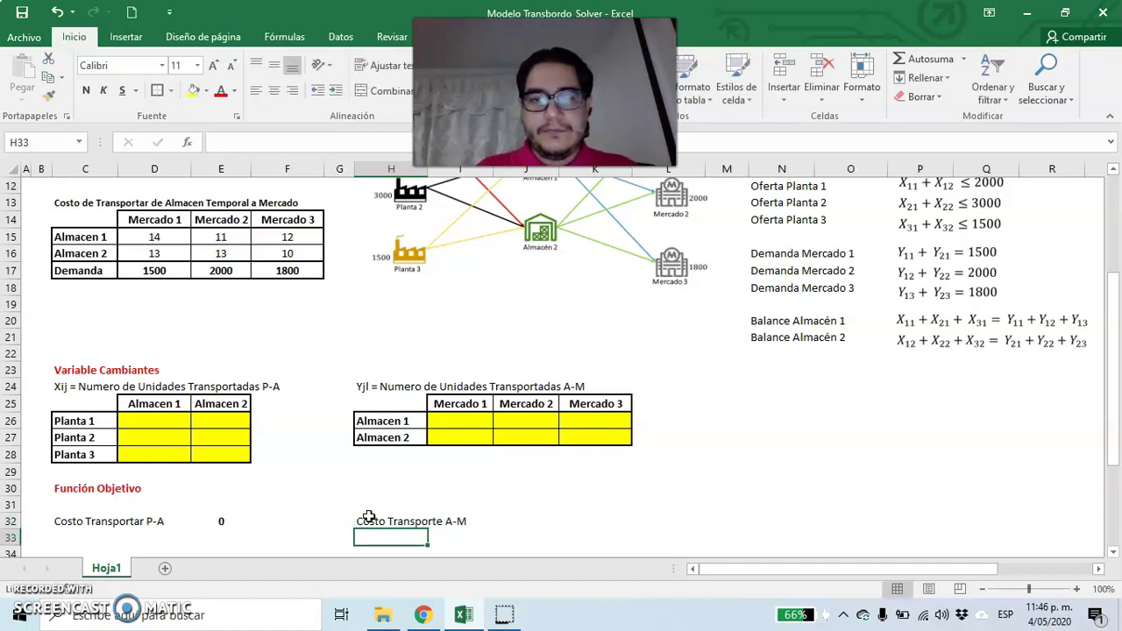
Calculate the warehouse-to-market cost in J32 with +SUMAPRODUCTO(D15:F16;I26:K27).
{"action": "key", "text": "Right"}
{"action": "key", "text": "Right"}
{"action": "key", "text": "Right"}
{"action": "key", "text": "Left"}
{"action": "type", "text": "+suma"}
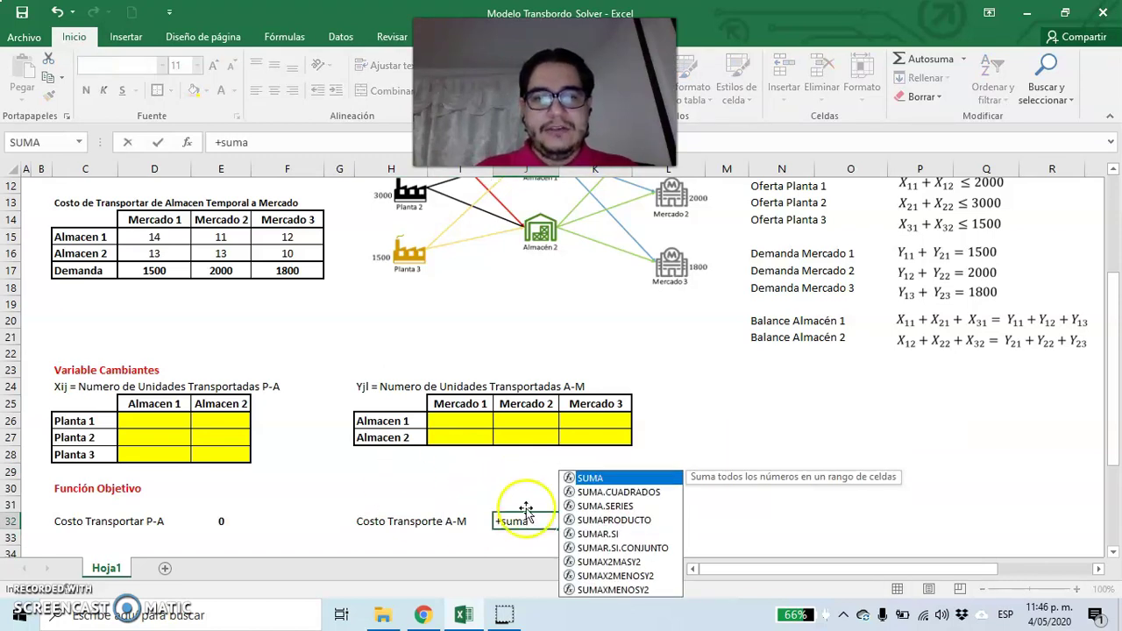
{"action": "double_click", "coordinate": [614, 520]}
{"action": "scroll", "coordinate": [398, 413], "scroll_direction": "up", "scroll_amount": 1}
{"action": "scroll", "coordinate": [397, 413], "scroll_direction": "up", "scroll_amount": 1}
{"action": "left_click_drag", "start_coordinate": [154, 337], "coordinate": [303, 365]}
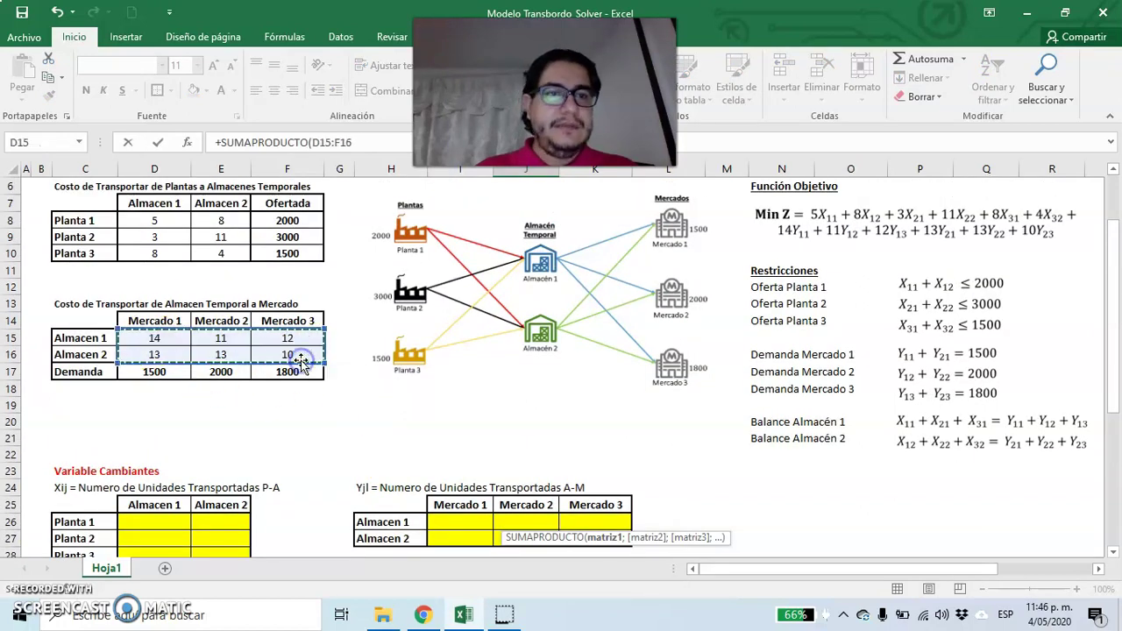
{"action": "type", "text": ";"}
{"action": "scroll", "coordinate": [488, 406], "scroll_direction": "down", "scroll_amount": 3}
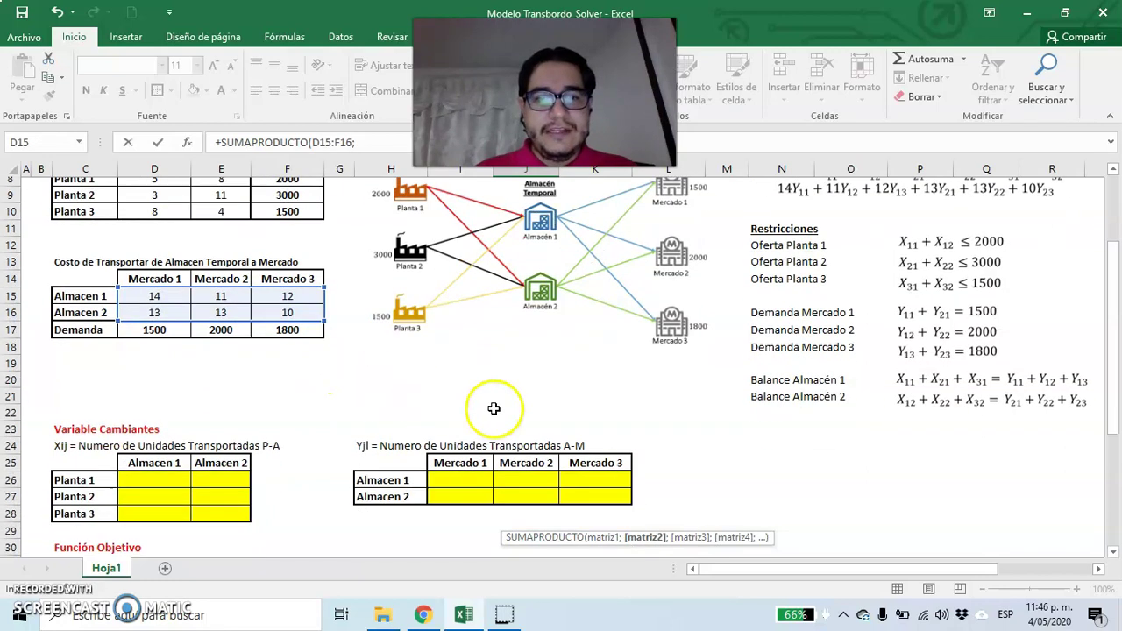
{"action": "left_click_drag", "start_coordinate": [465, 376], "coordinate": [593, 383]}
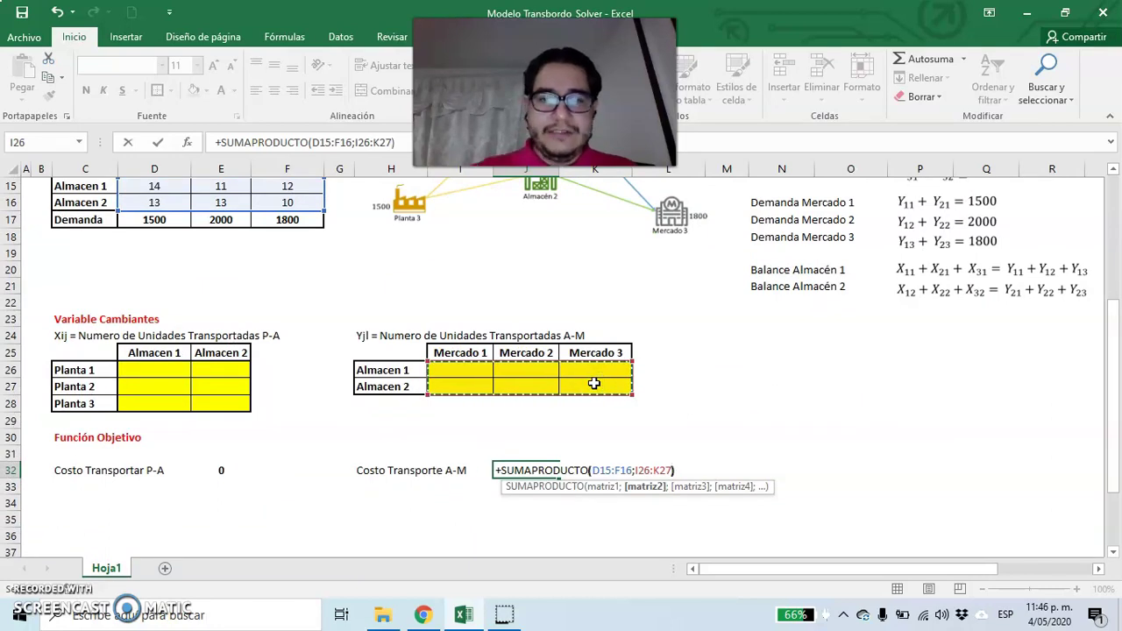
{"action": "key", "text": "Return"}
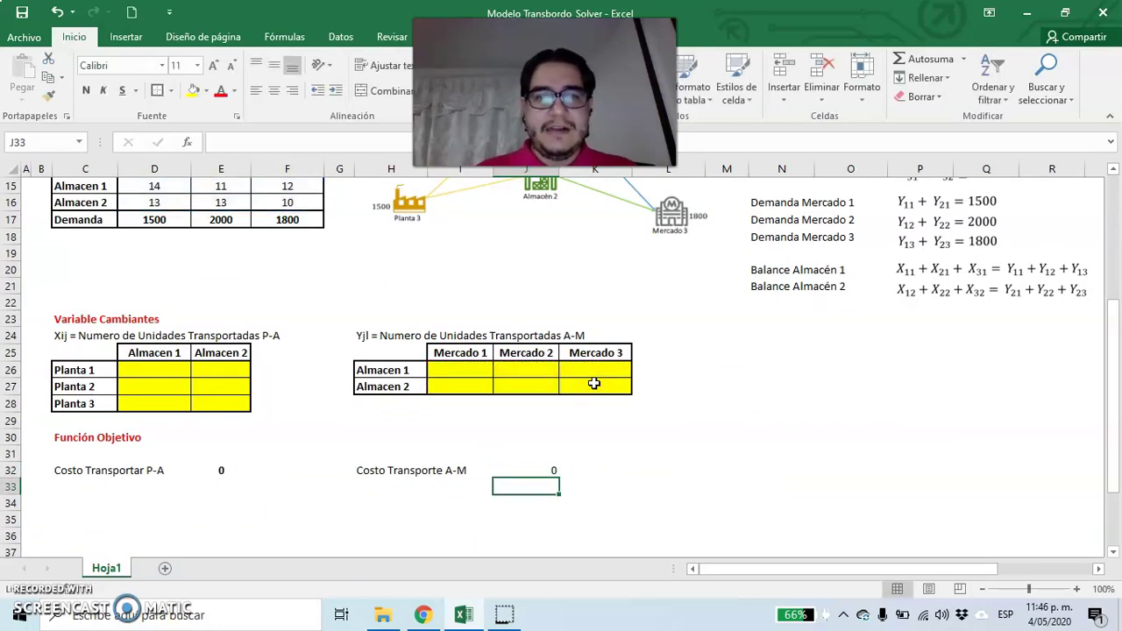
Format the warehouse-to-market cost in J32 as bold and centred.
{"action": "left_click", "coordinate": [535, 471]}
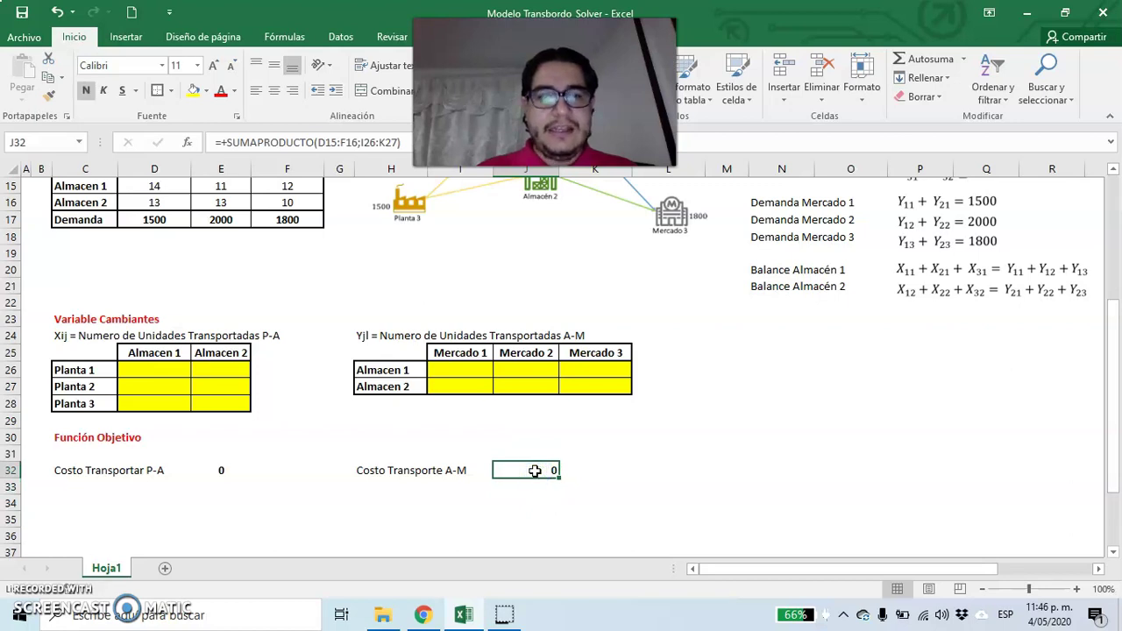
{"action": "left_click", "coordinate": [273, 90]}
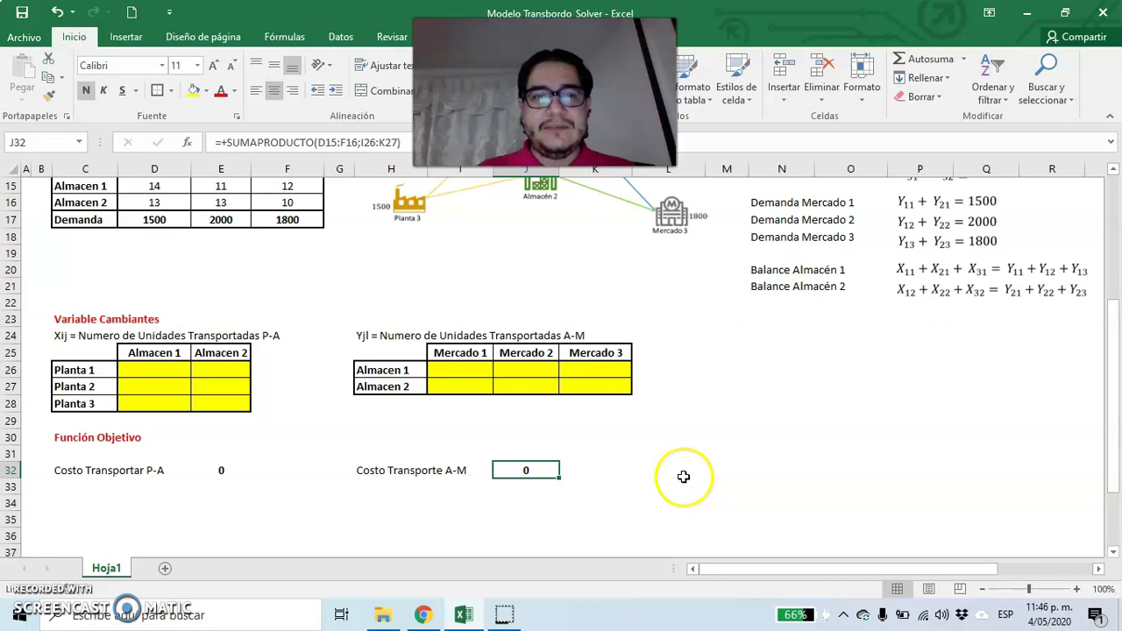
{"action": "left_click", "coordinate": [645, 468]}
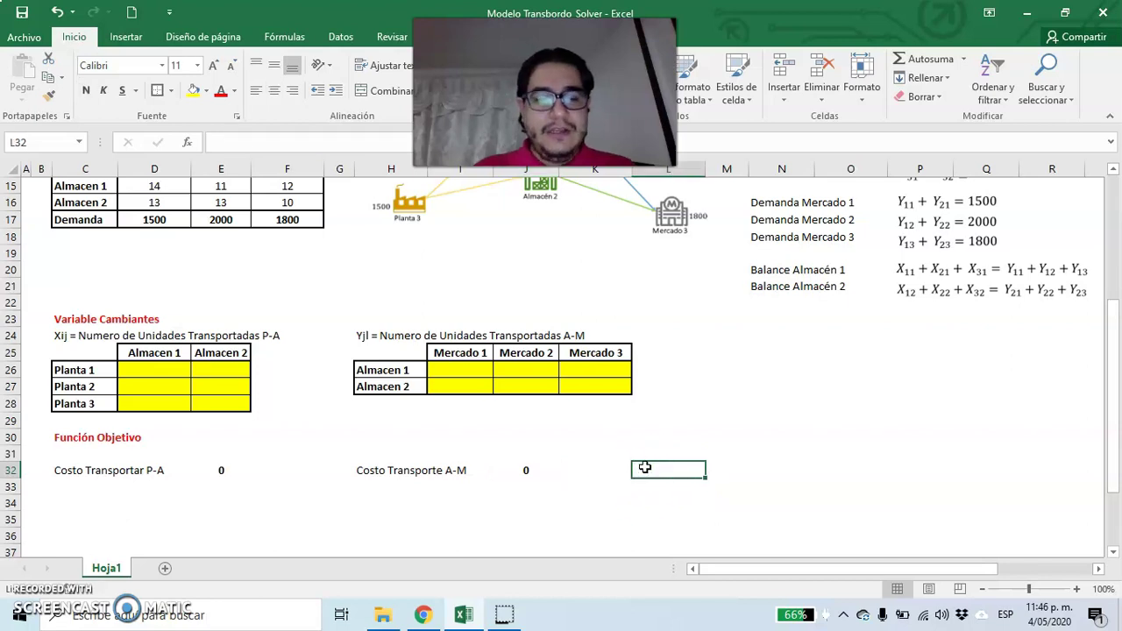
Enter the label "Costo Total" in L32 and add both transport costs in M32 with +E32+J32.
{"action": "type", "text": "Costo Tot"}
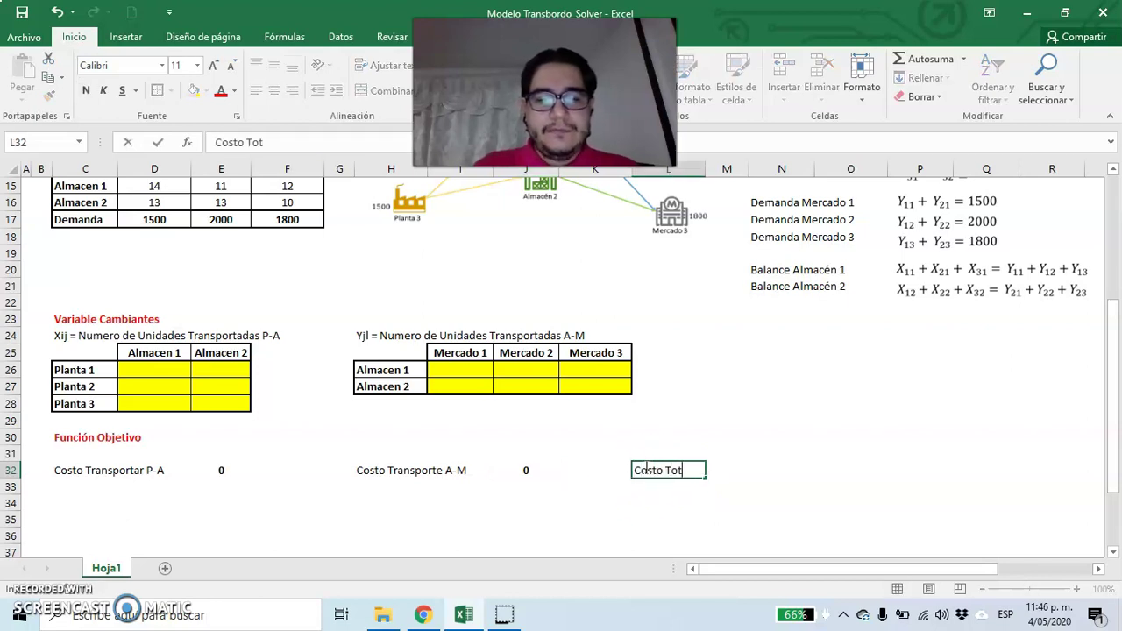
{"action": "type", "text": "al"}
{"action": "key", "text": "Tab"}
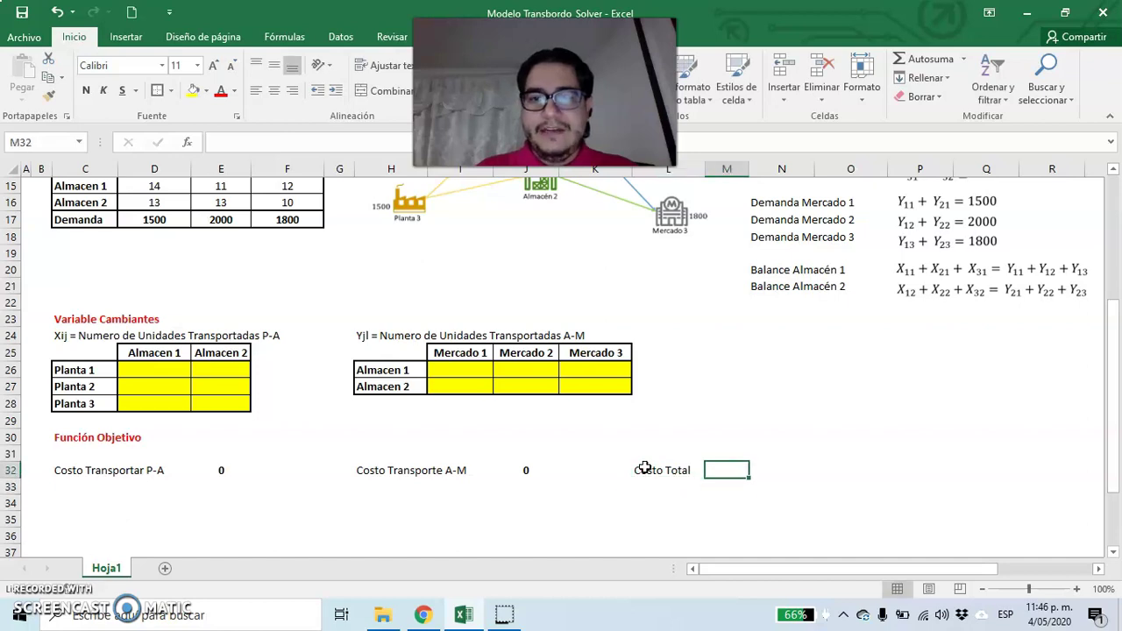
{"action": "type", "text": "+"}
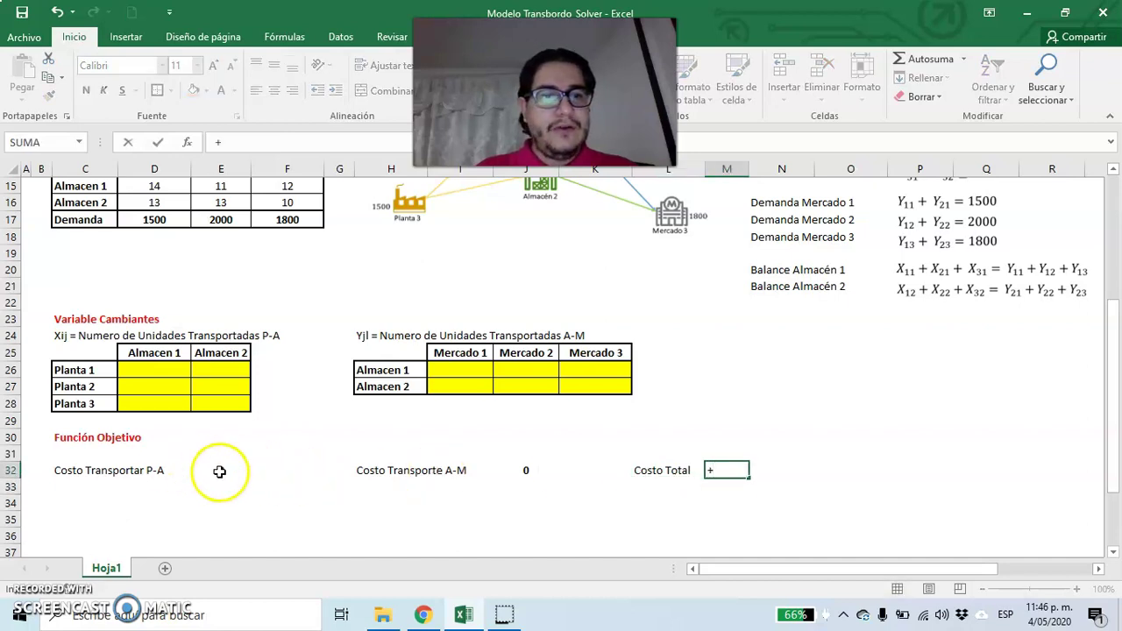
{"action": "left_click", "coordinate": [219, 472]}
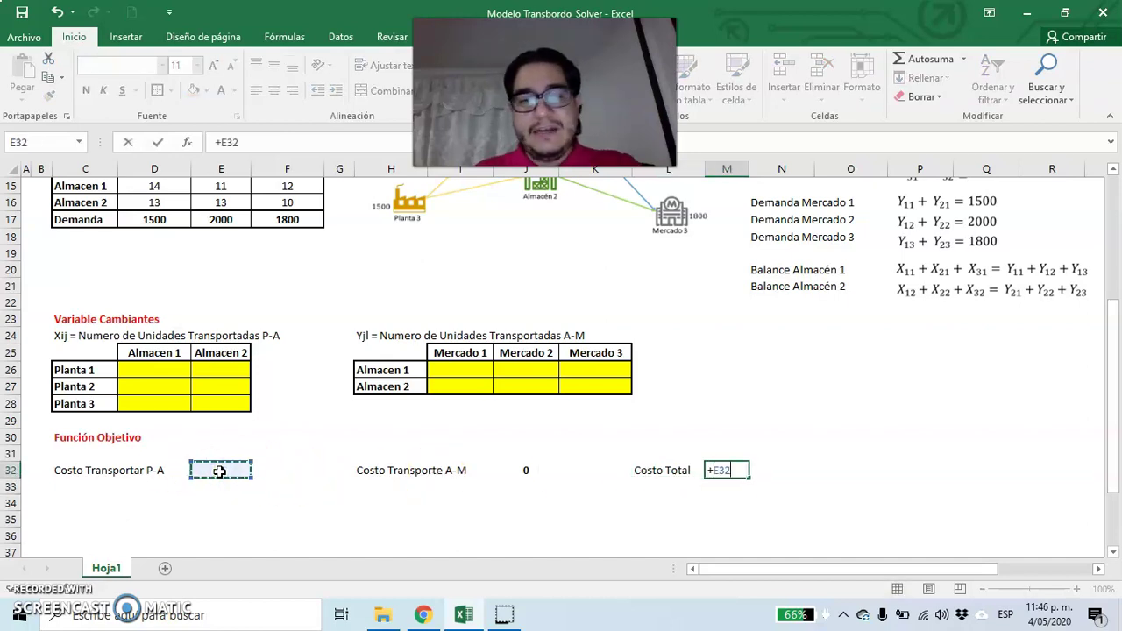
{"action": "type", "text": "+"}
{"action": "left_click", "coordinate": [523, 468]}
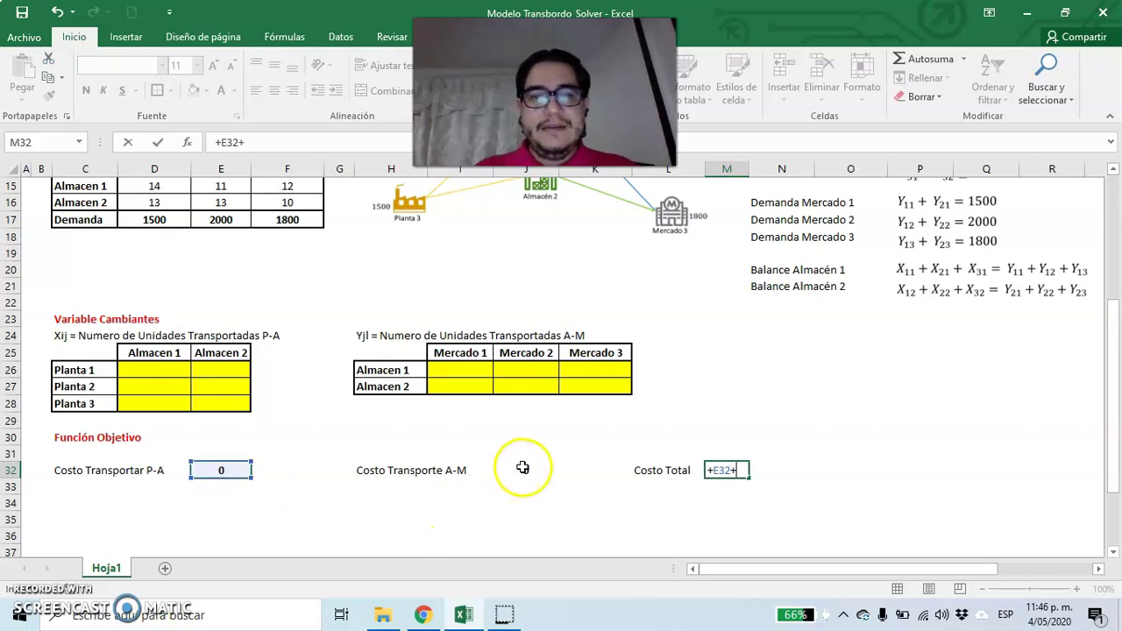
{"action": "key", "text": "Return"}
Format the total cost in M32 as centred and bold.
{"action": "left_click", "coordinate": [739, 470]}
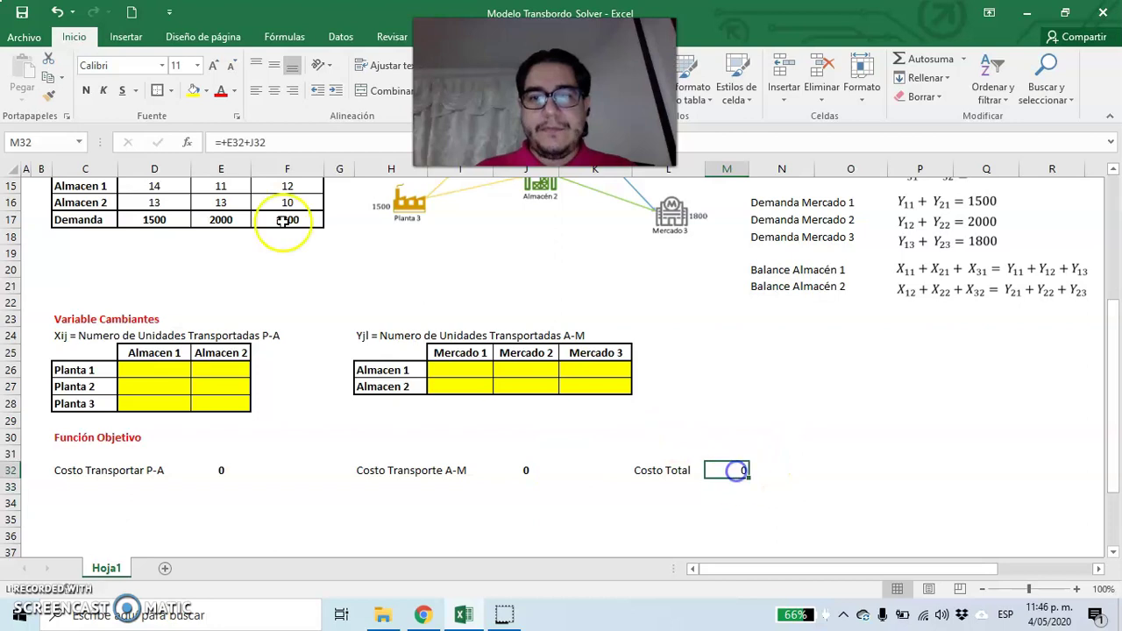
{"action": "left_click", "coordinate": [273, 91]}
{"action": "left_click", "coordinate": [86, 90]}
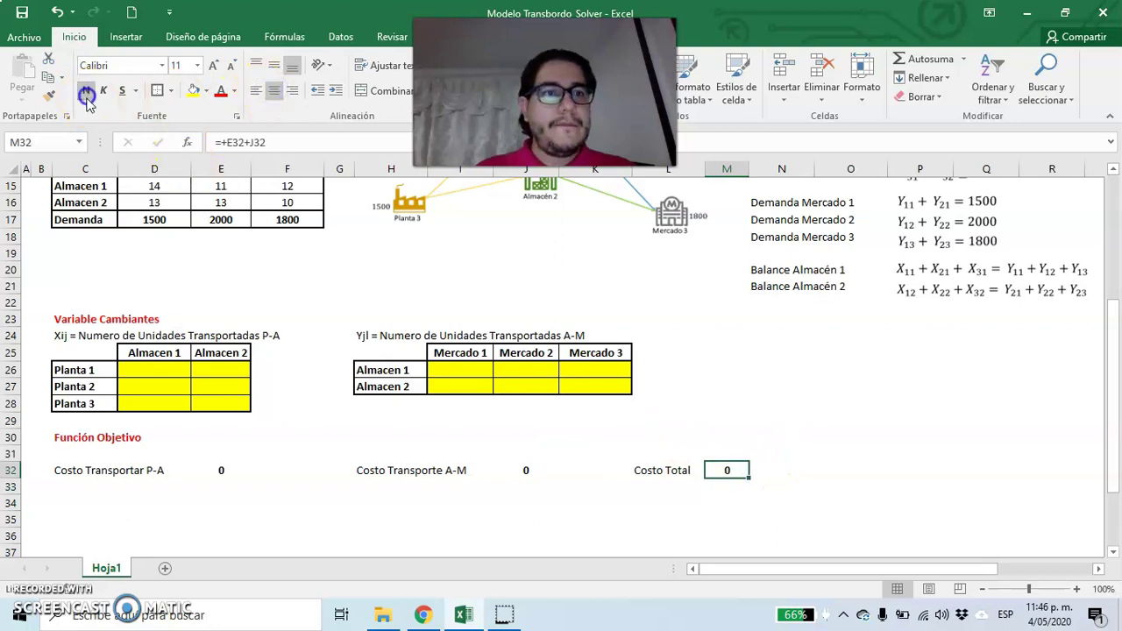
Fill the three cost result cells E32, J32 and M32 with light orange.
{"action": "left_click", "coordinate": [219, 470]}
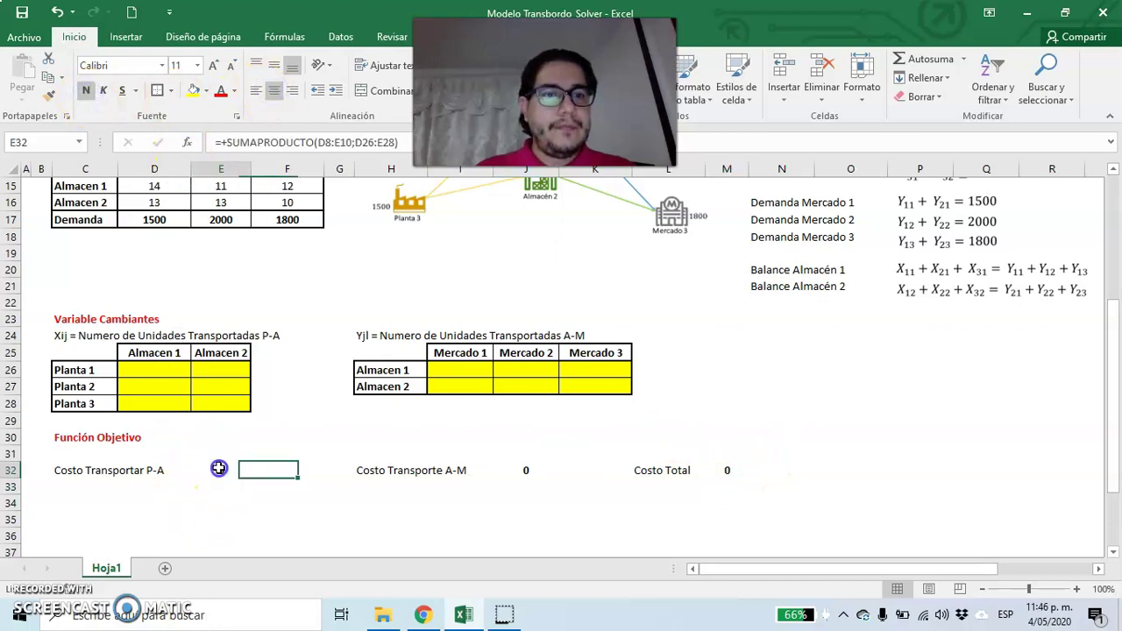
{"action": "left_click", "coordinate": [207, 91]}
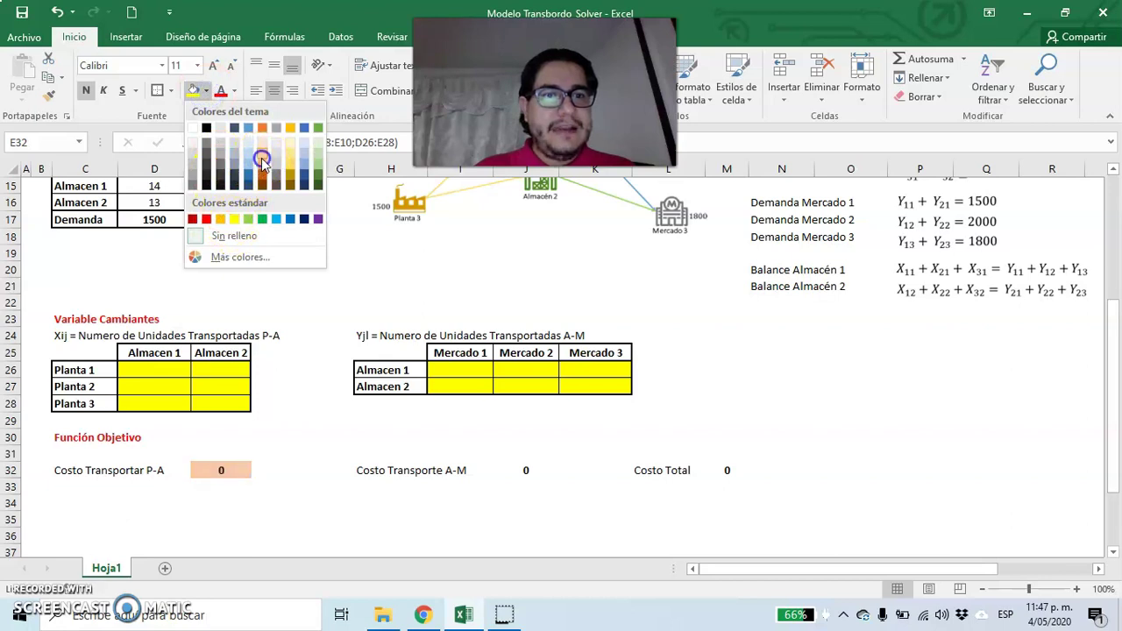
{"action": "left_click", "coordinate": [262, 161]}
{"action": "left_click", "coordinate": [526, 470]}
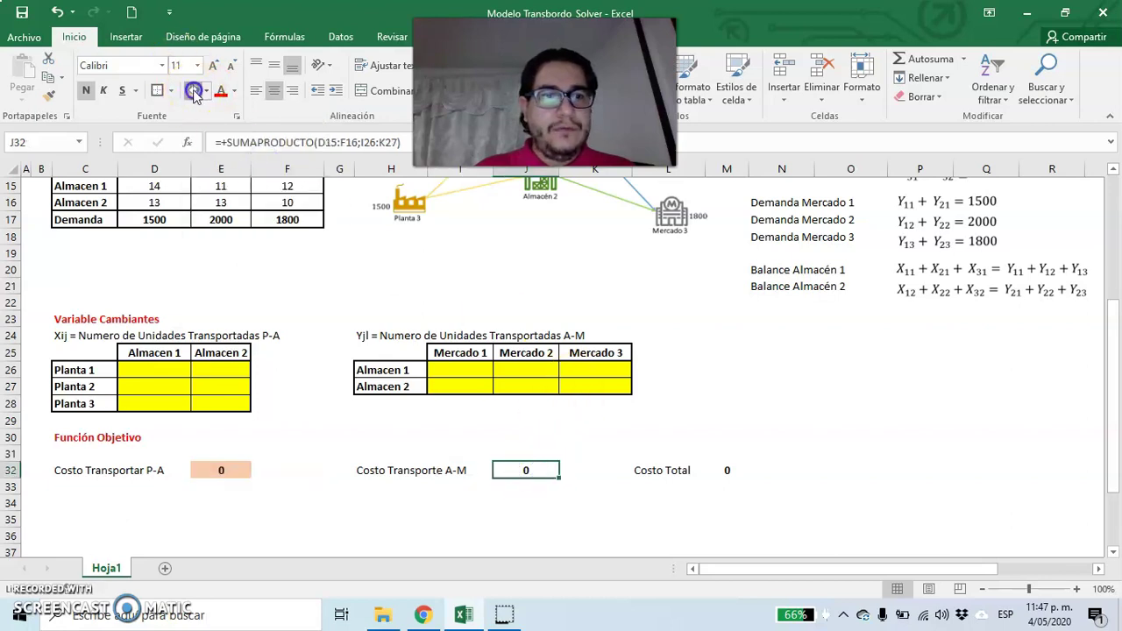
{"action": "left_click", "coordinate": [194, 91]}
{"action": "left_click", "coordinate": [726, 470]}
{"action": "left_click", "coordinate": [189, 93]}
Outline the cost result cells E32, J32 and M32 with a thick outside border.
{"action": "scroll", "coordinate": [483, 394], "scroll_direction": "down", "scroll_amount": 1}
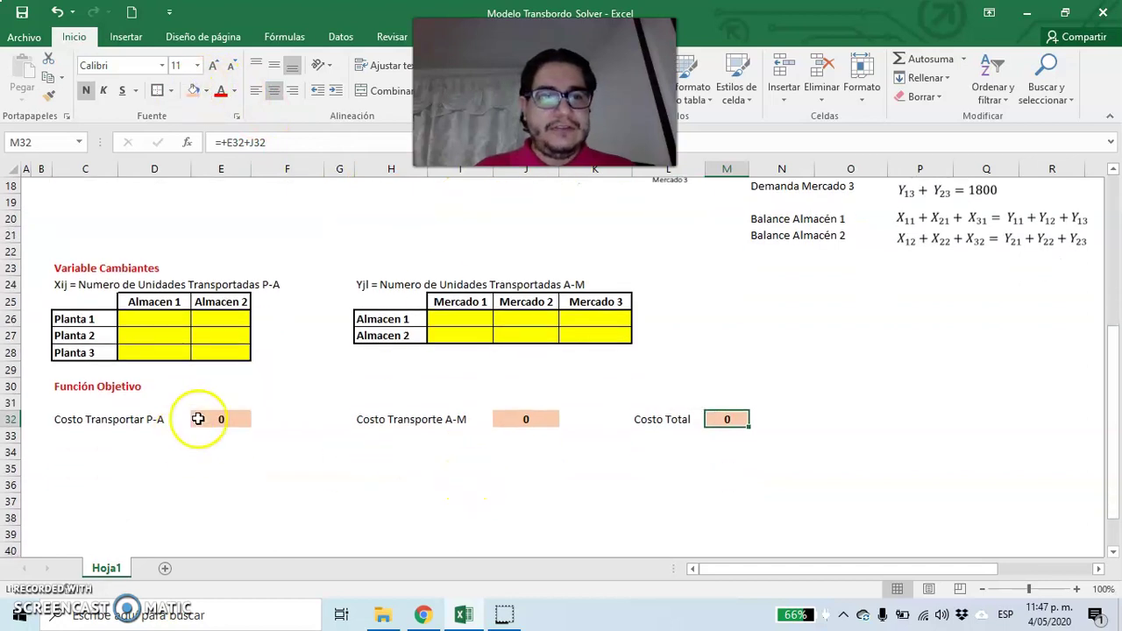
{"action": "left_click", "coordinate": [198, 419]}
{"action": "left_click", "coordinate": [159, 91]}
{"action": "left_click", "coordinate": [516, 412]}
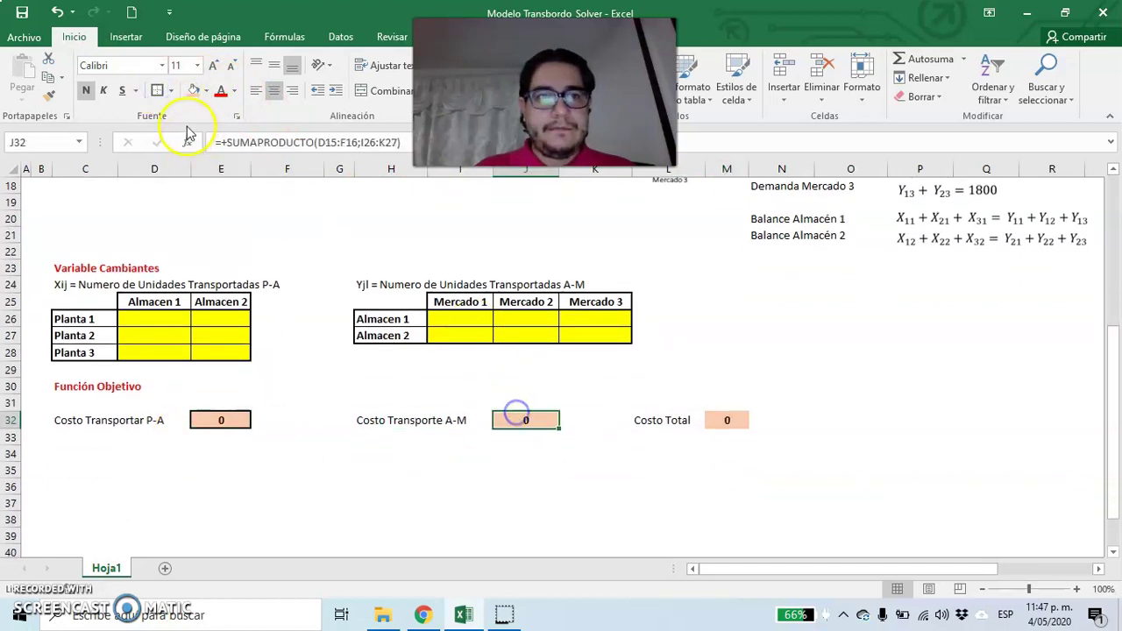
{"action": "left_click", "coordinate": [727, 420]}
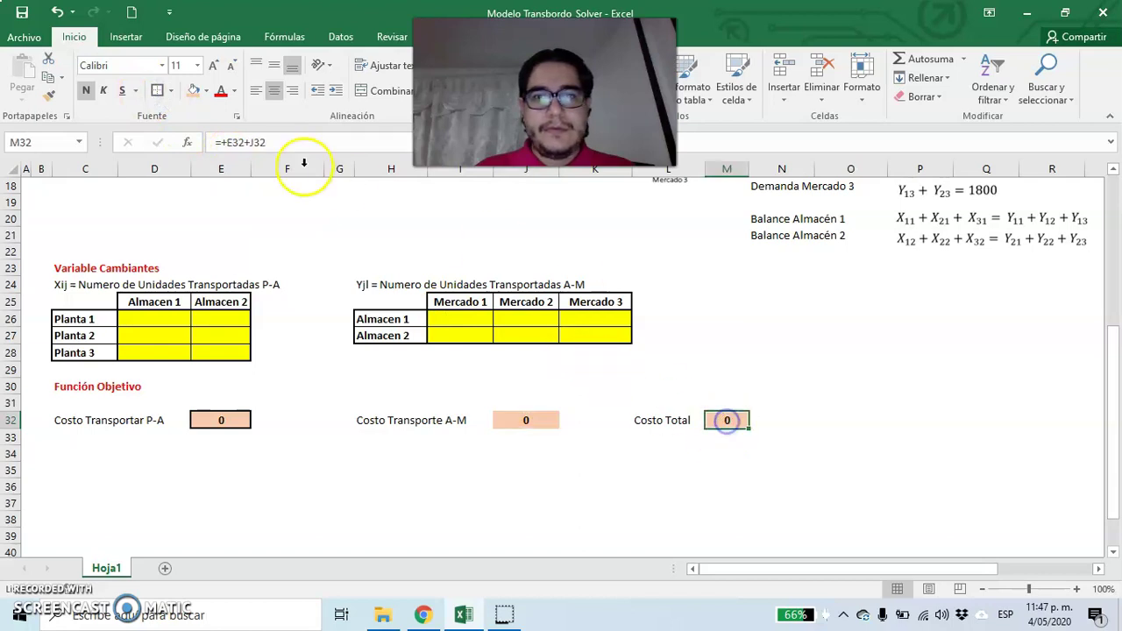
{"action": "left_click", "coordinate": [159, 90]}
{"action": "left_click", "coordinate": [526, 421]}
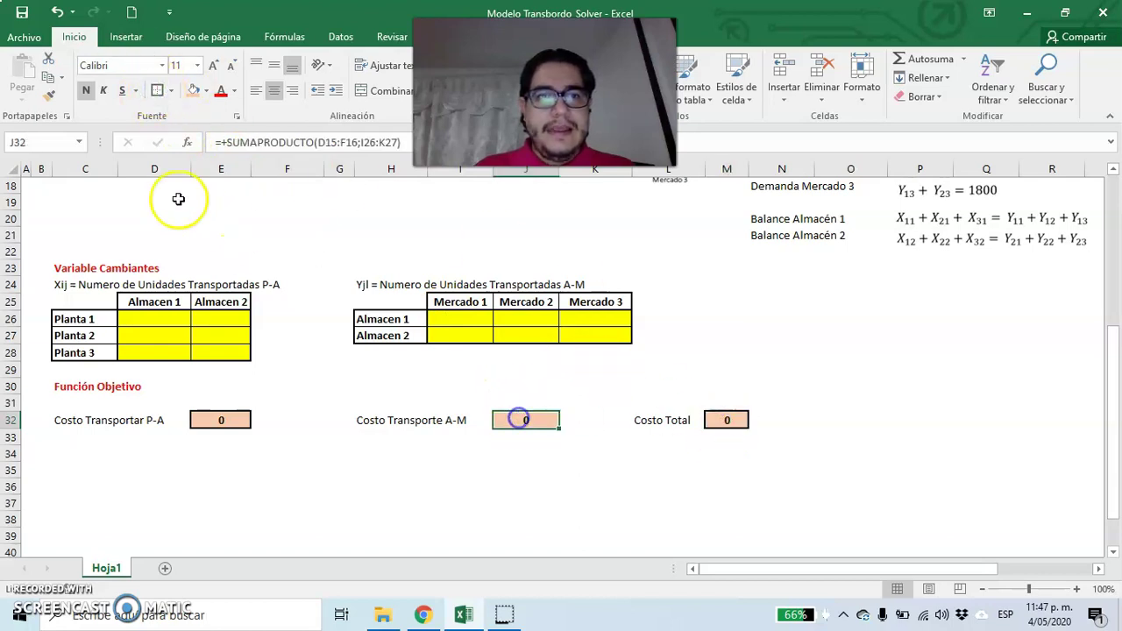
{"action": "left_click", "coordinate": [159, 90]}
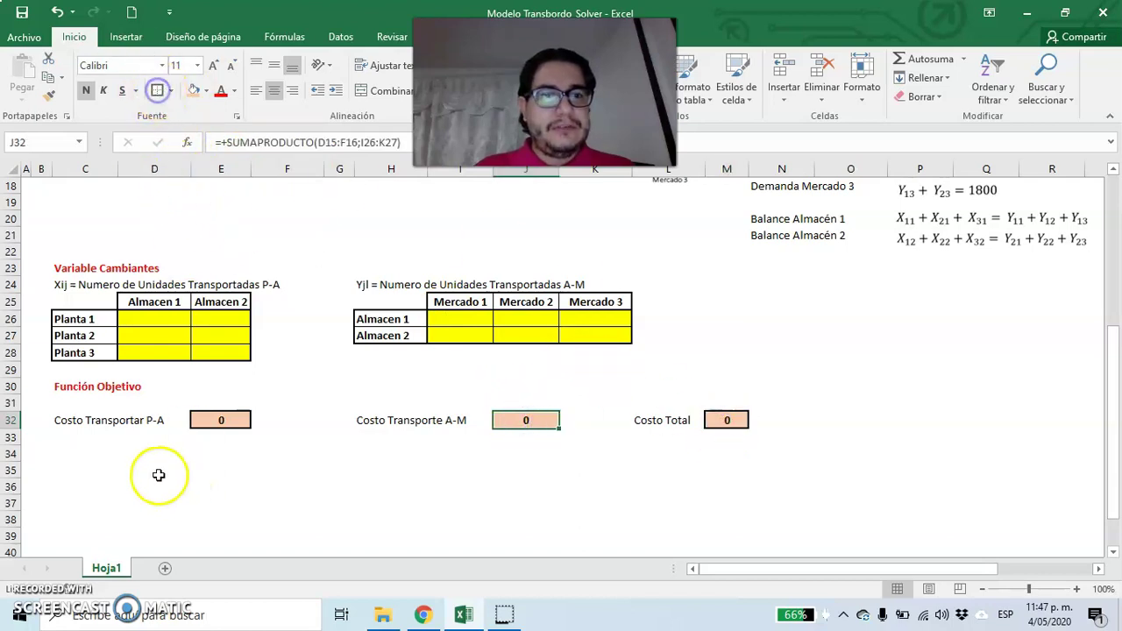
Enter the section heading "Restrcciones" in C34 and format it bold and red.
{"action": "left_click", "coordinate": [74, 456]}
{"action": "type", "text": "Rest"}
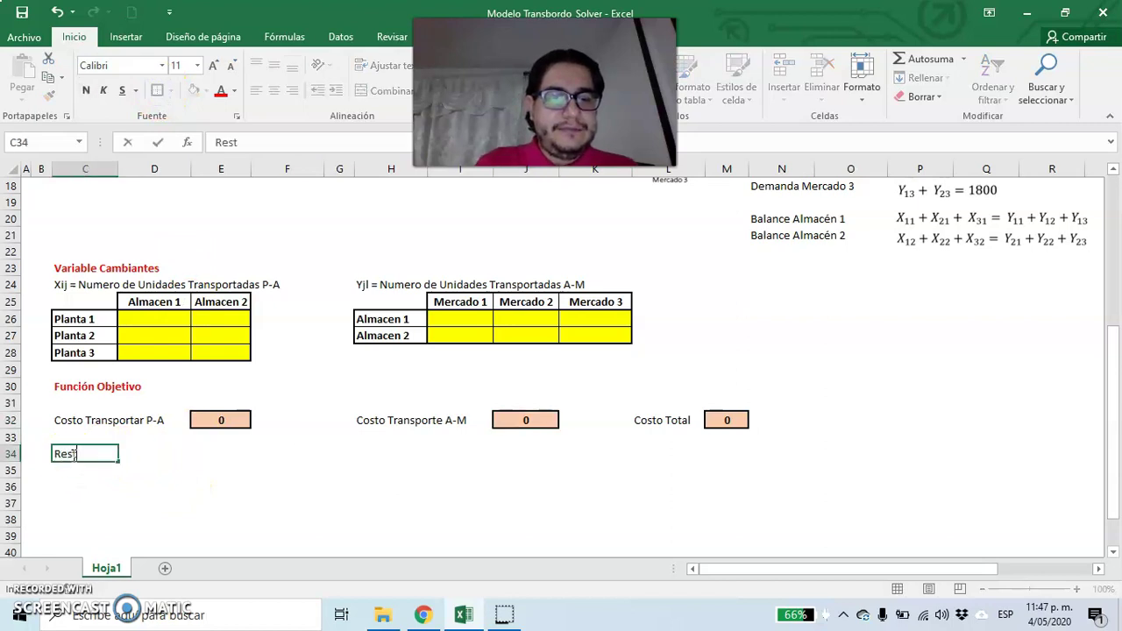
{"action": "type", "text": "rcciones"}
{"action": "key", "text": "Return"}
{"action": "left_click", "coordinate": [72, 455]}
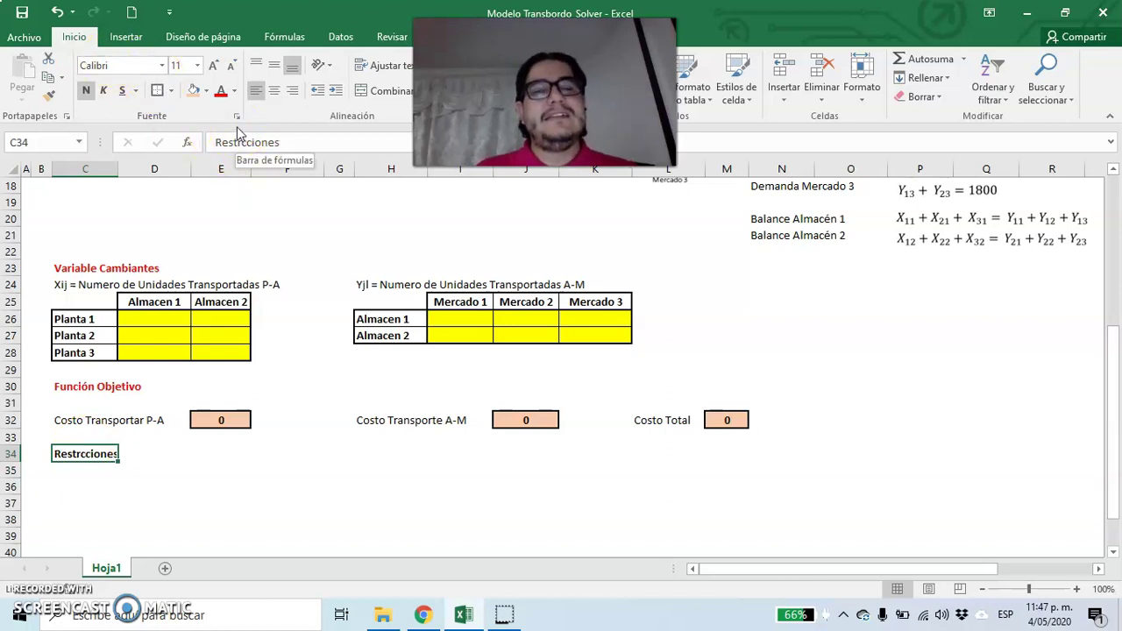
{"action": "left_click", "coordinate": [222, 95]}
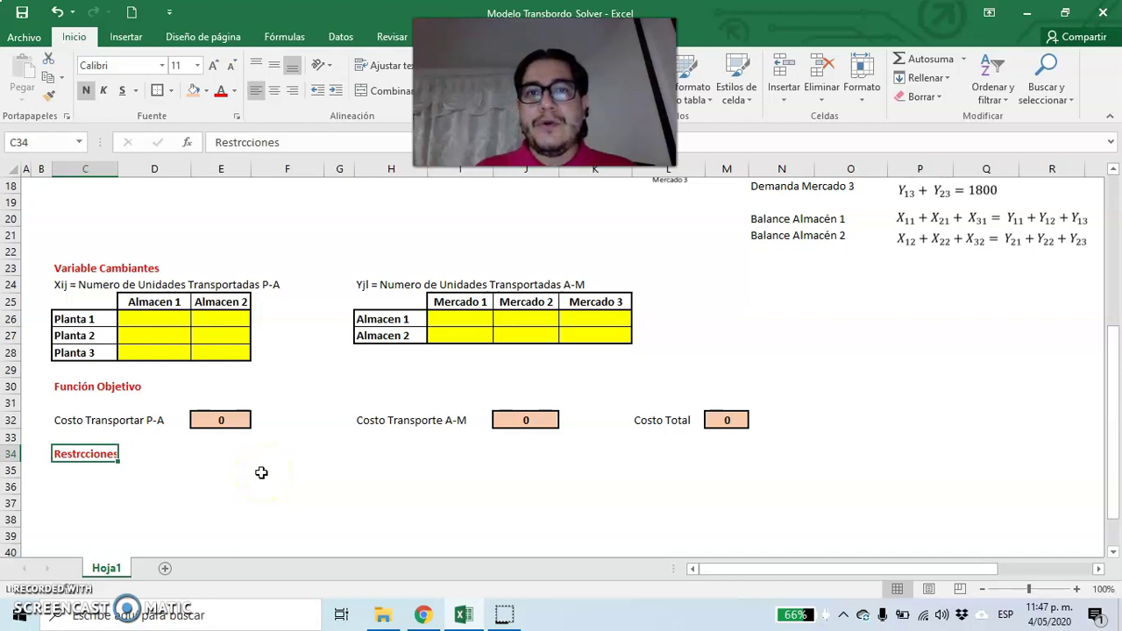
Enter the constraint label "Capacidad Planta 1" in C37.
{"action": "left_click", "coordinate": [72, 502]}
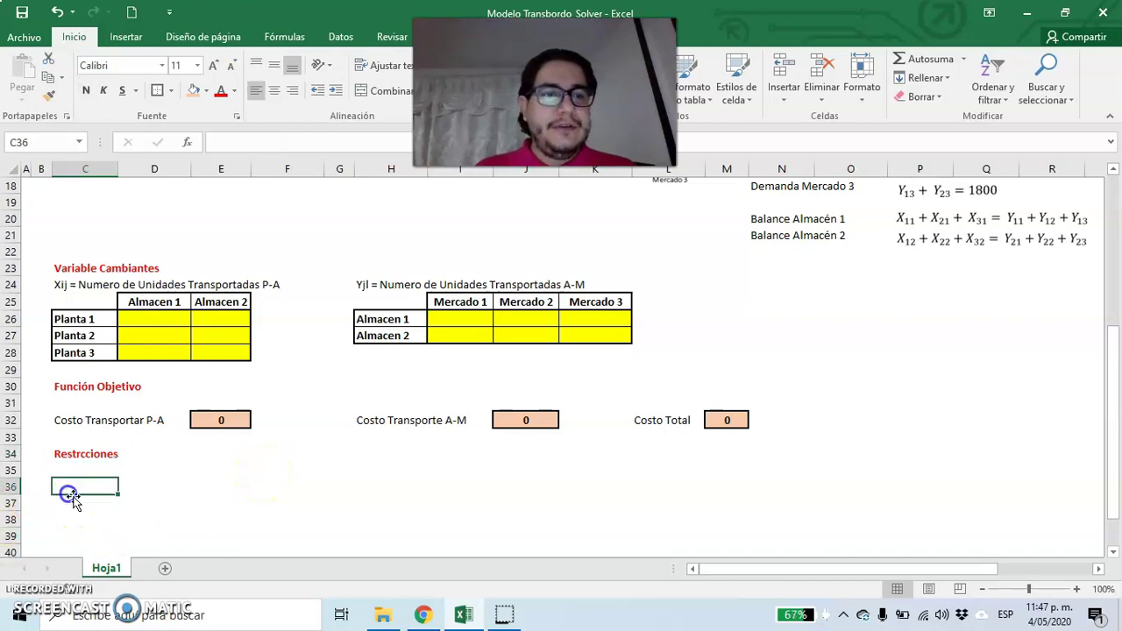
{"action": "type", "text": "Ca"}
{"action": "left_click", "coordinate": [120, 508]}
{"action": "type", "text": "pacidad"}
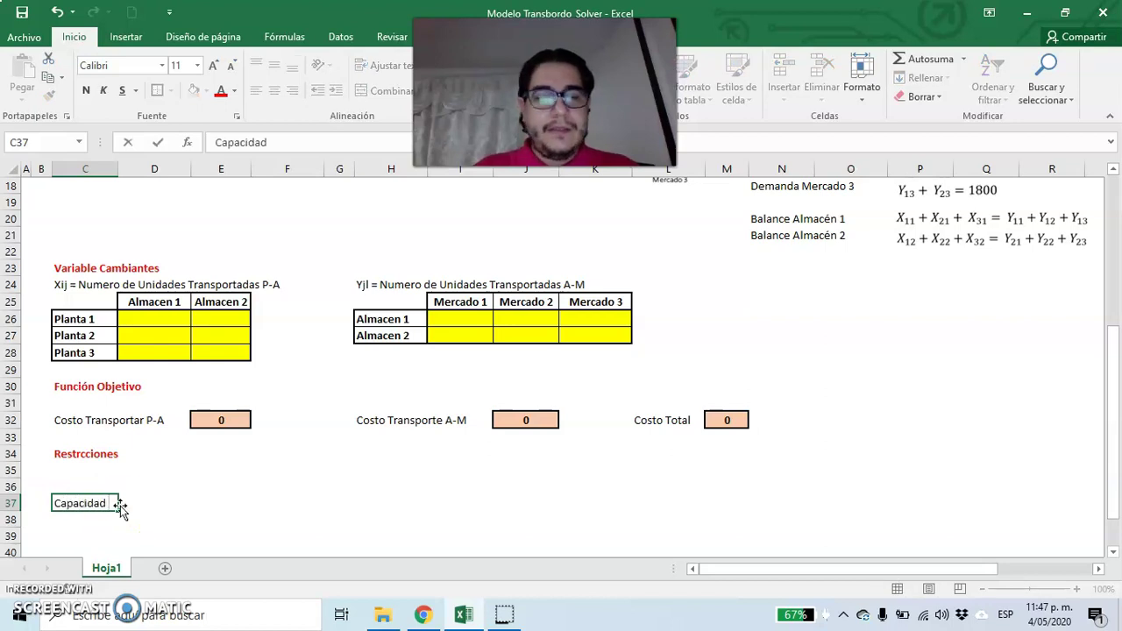
{"action": "key", "text": "Return"}
Enter the constraint column headers "Suministran" in E35, "Tipo Restricción" in F35 and "Oferta" in H35.
{"action": "key", "text": "Right"}
{"action": "key", "text": "Up"}
{"action": "key", "text": "Right"}
{"action": "key", "text": "Up"}
{"action": "key", "text": "Up"}
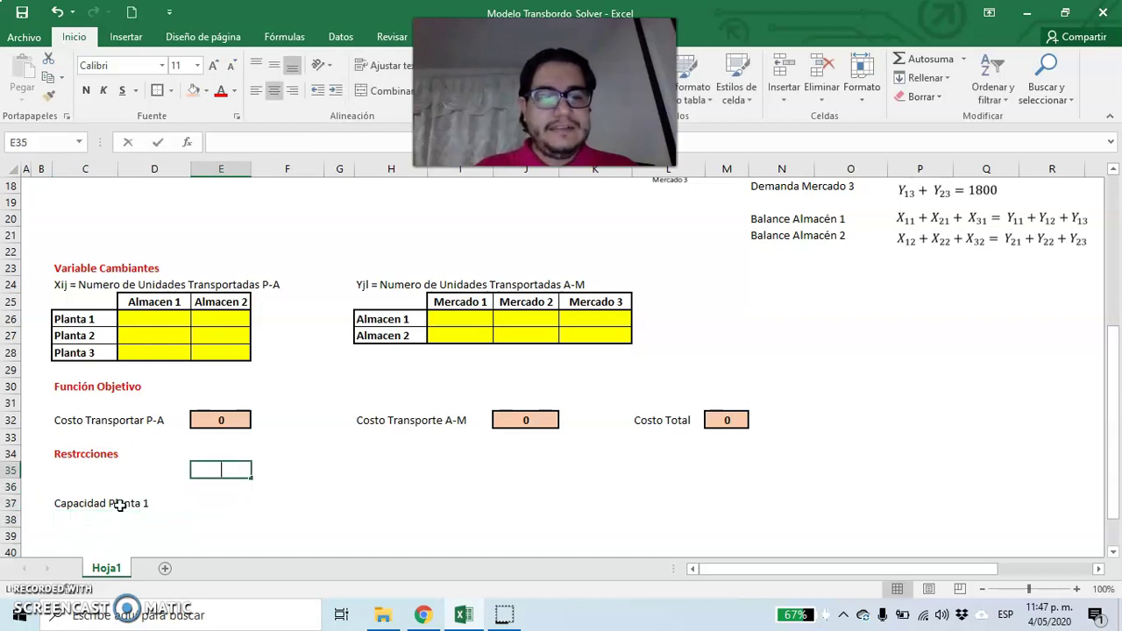
{"action": "type", "text": "Suministran"}
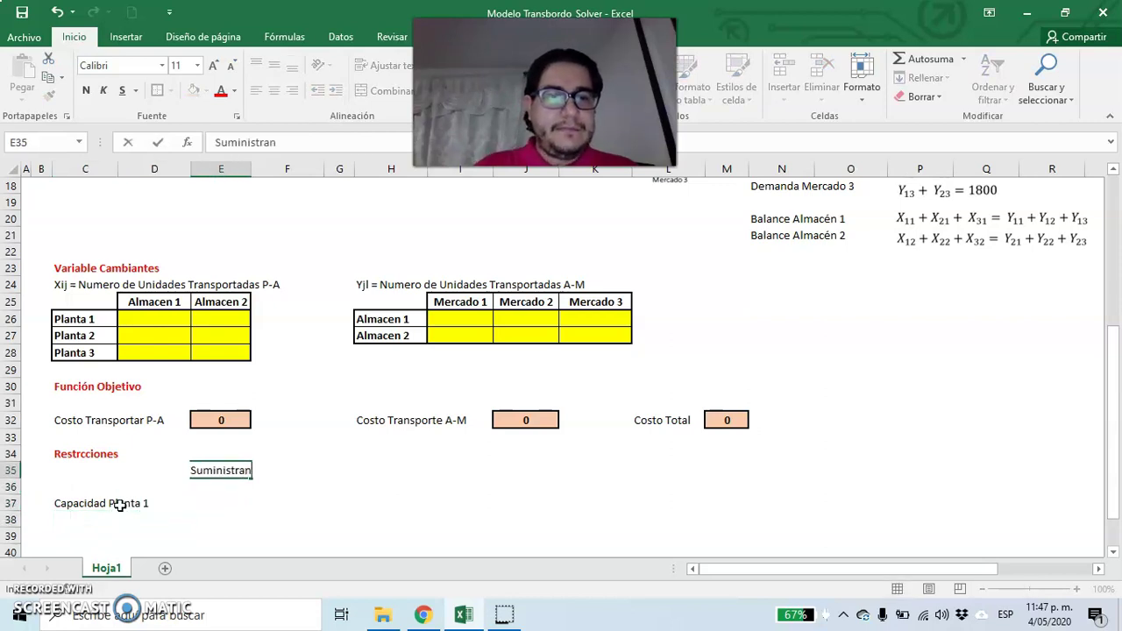
{"action": "key", "text": "Right"}
{"action": "type", "text": "T"}
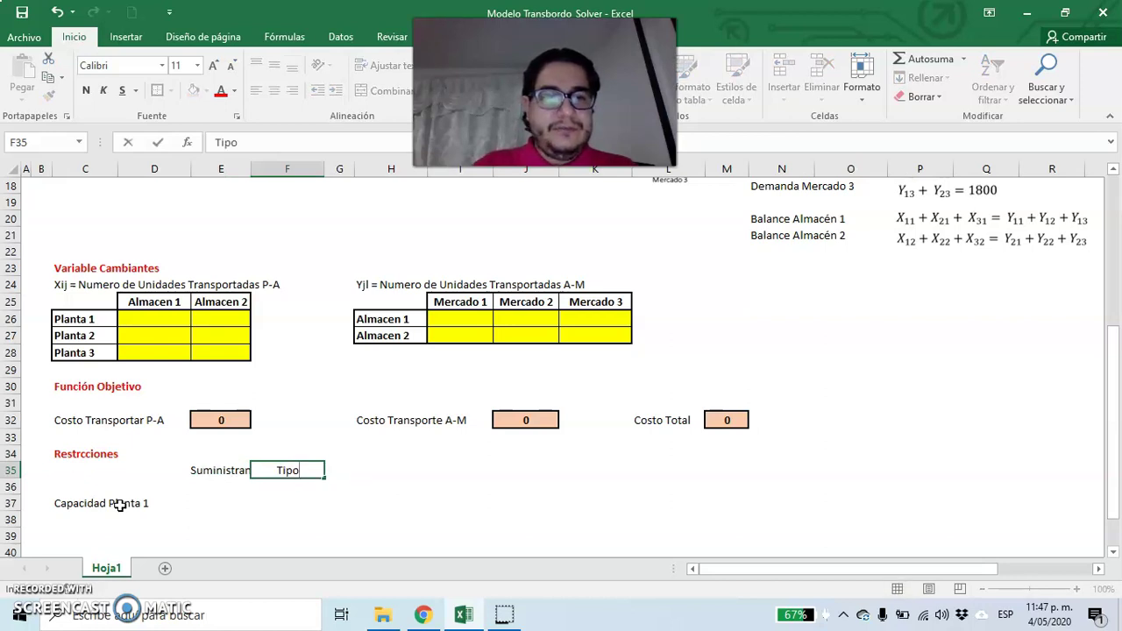
{"action": "type", "text": "ipo Restricción"}
{"action": "key", "text": "Right"}
{"action": "key", "text": "Right"}
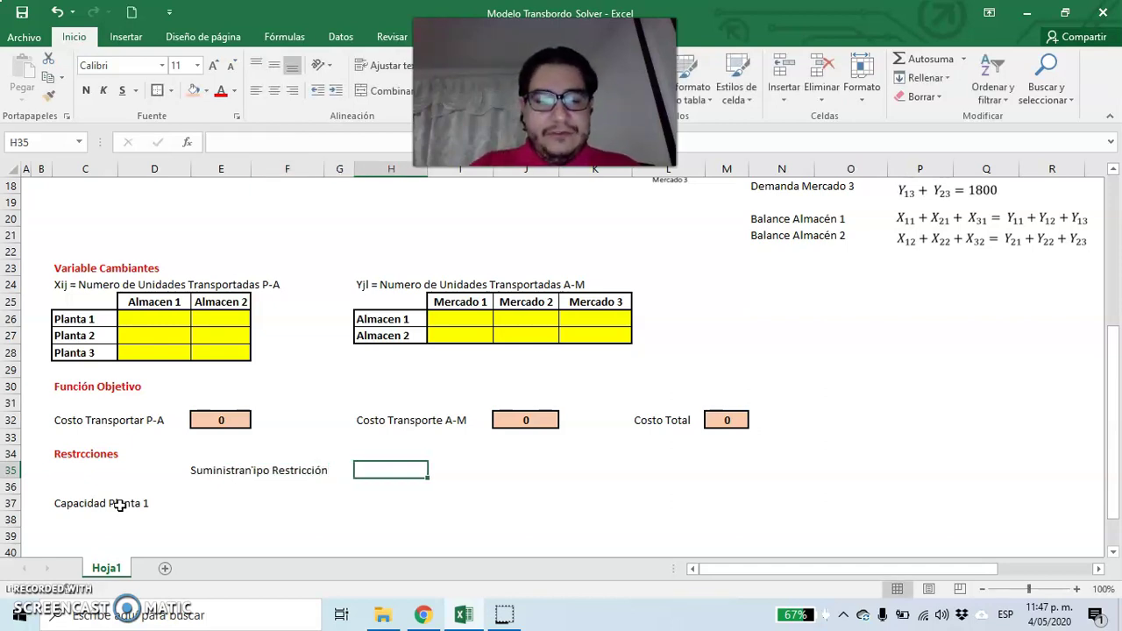
{"action": "type", "text": "Oferta"}
Make the constraint headers in E35:H35 bold and autofit the width of column E.
{"action": "left_click_drag", "start_coordinate": [193, 474], "coordinate": [373, 464]}
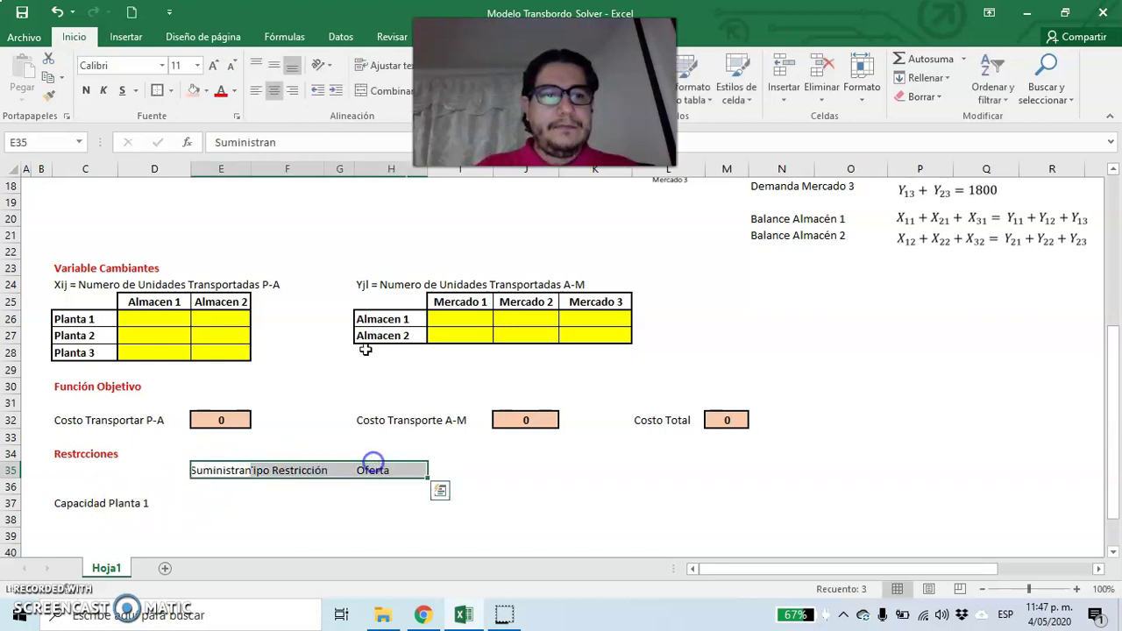
{"action": "left_click", "coordinate": [273, 91]}
{"action": "left_click", "coordinate": [273, 91]}
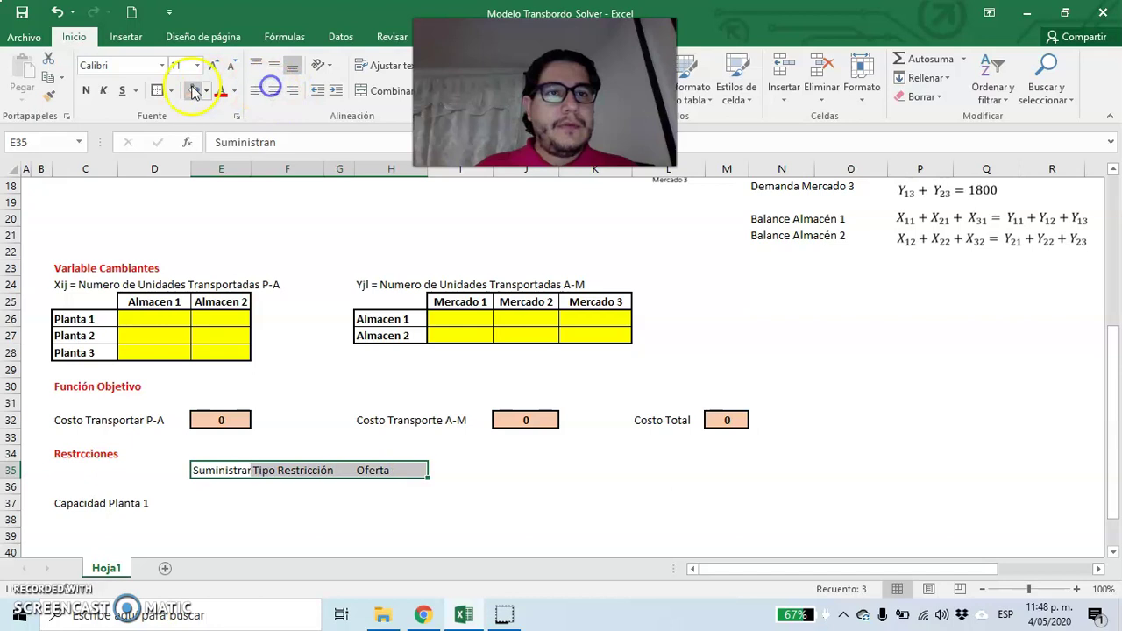
{"action": "left_click", "coordinate": [85, 90]}
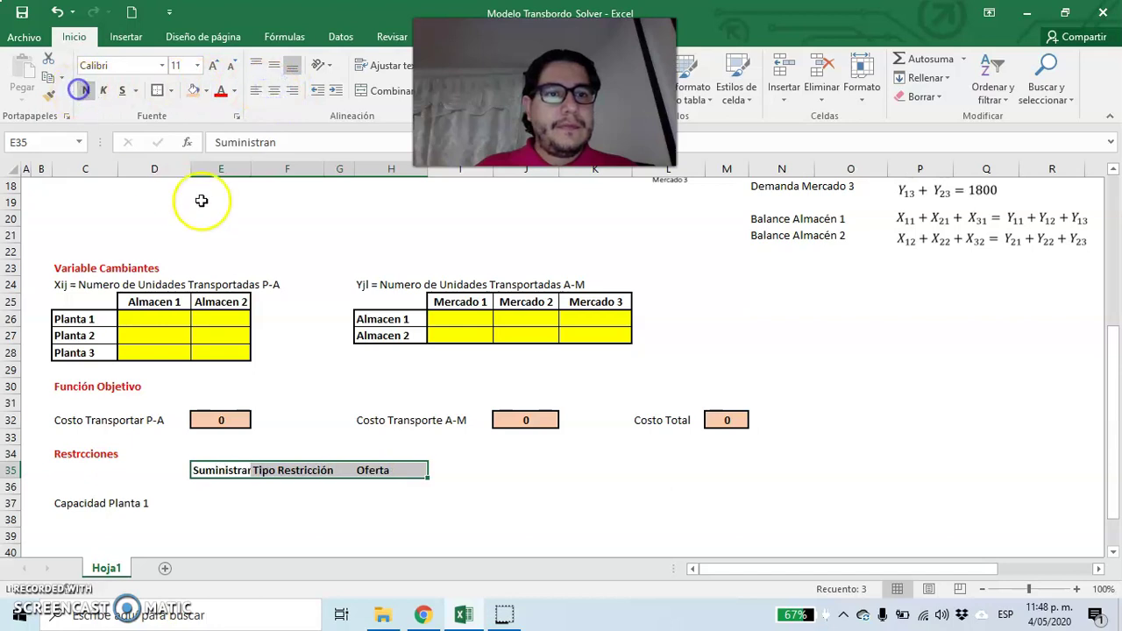
{"action": "double_click", "coordinate": [253, 168]}
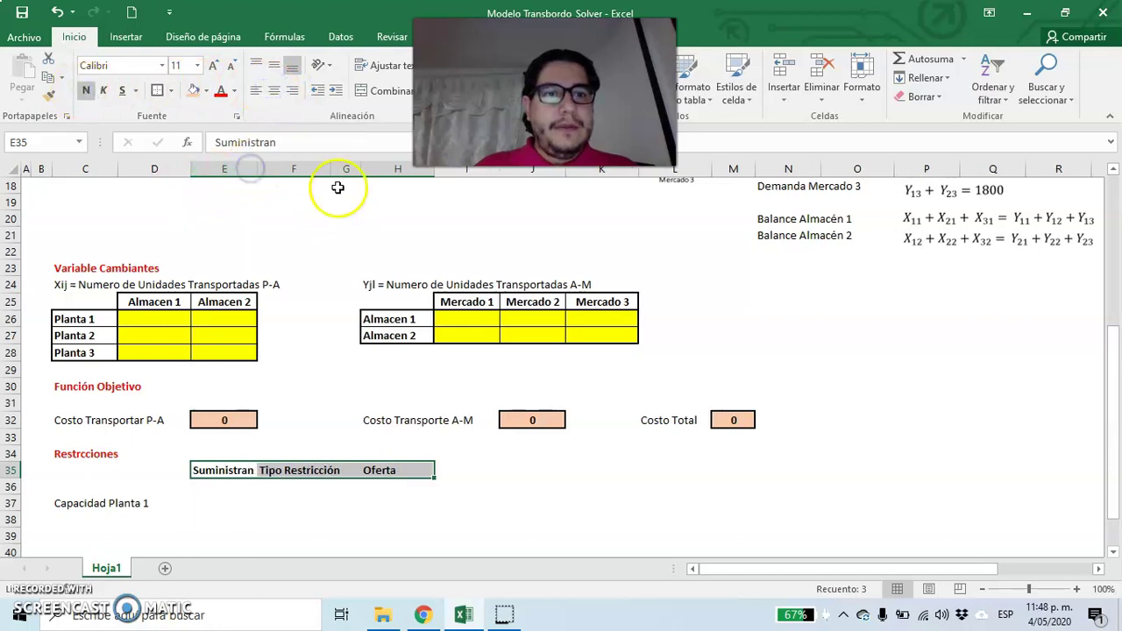
Calculate the units supplied by Planta 1 in E37 with +SUMA(D26:E26).
{"action": "left_click", "coordinate": [215, 501]}
{"action": "type", "text": "+"}
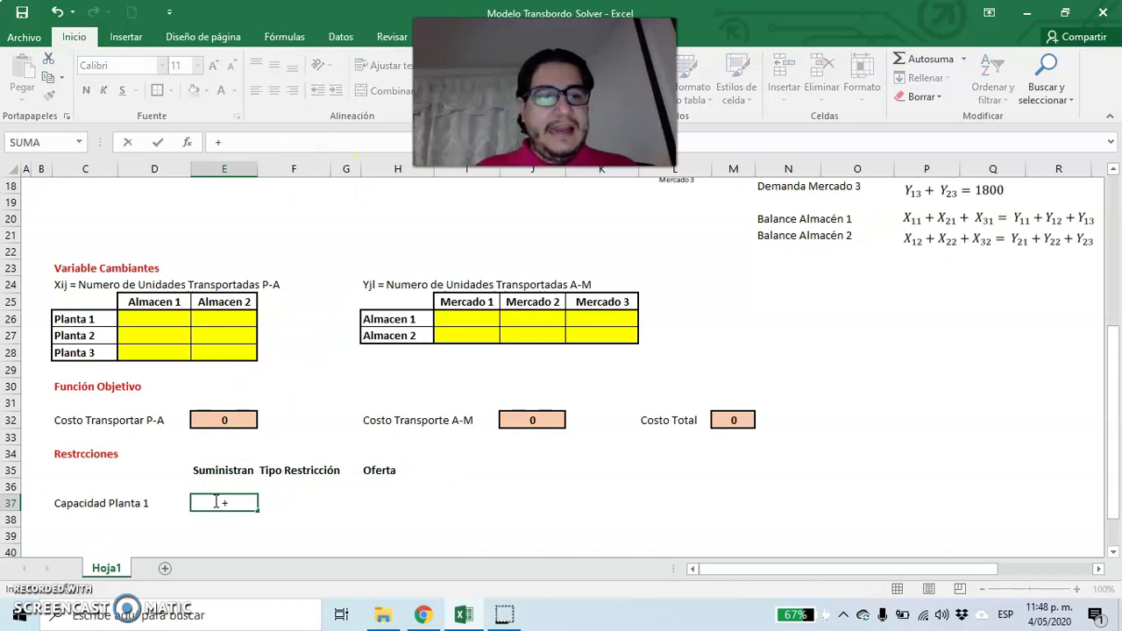
{"action": "type", "text": "suma"}
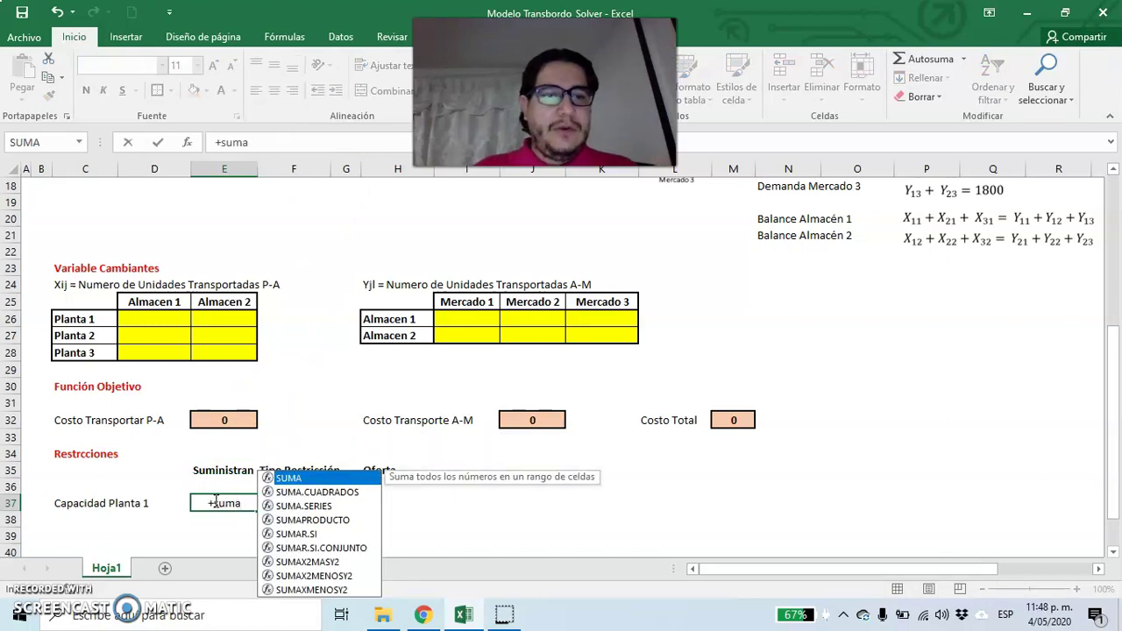
{"action": "double_click", "coordinate": [298, 477]}
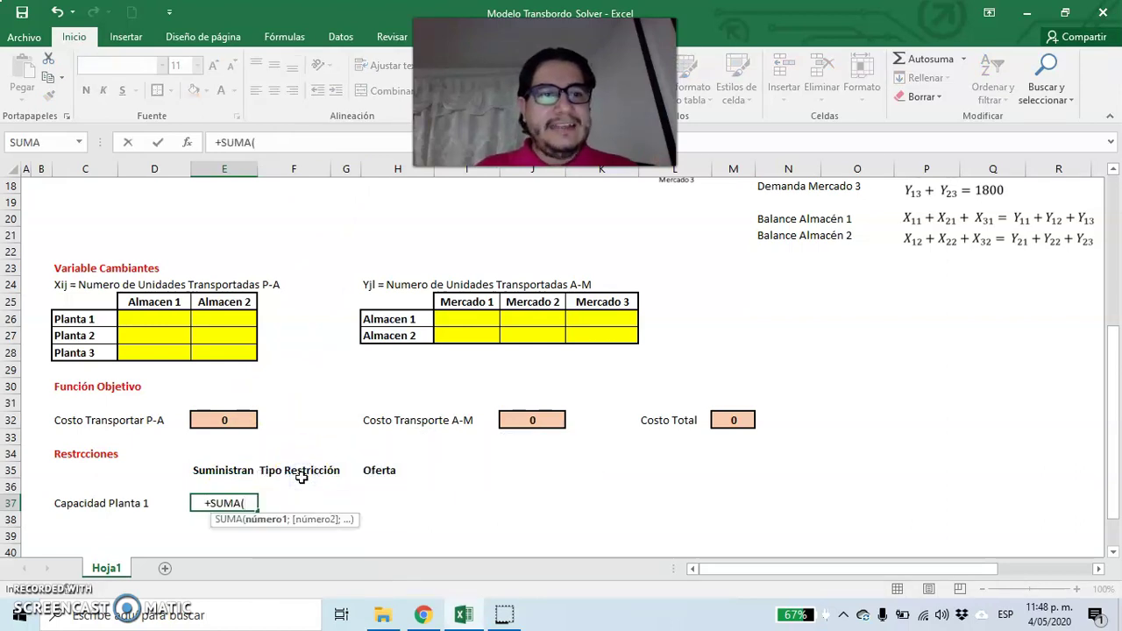
{"action": "left_click", "coordinate": [147, 319]}
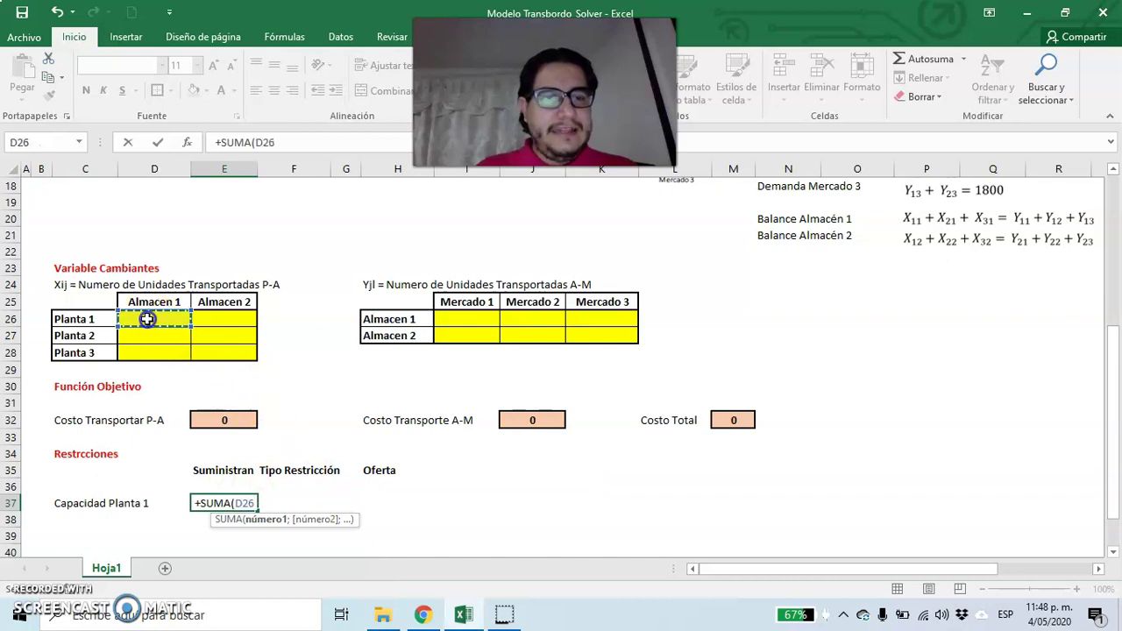
{"action": "left_click_drag", "start_coordinate": [148, 319], "coordinate": [206, 312]}
{"action": "type", "text": ")"}
{"action": "key", "text": "Return"}
Enter = as the constraint type for Planta 1 in F37.
{"action": "left_click", "coordinate": [311, 505]}
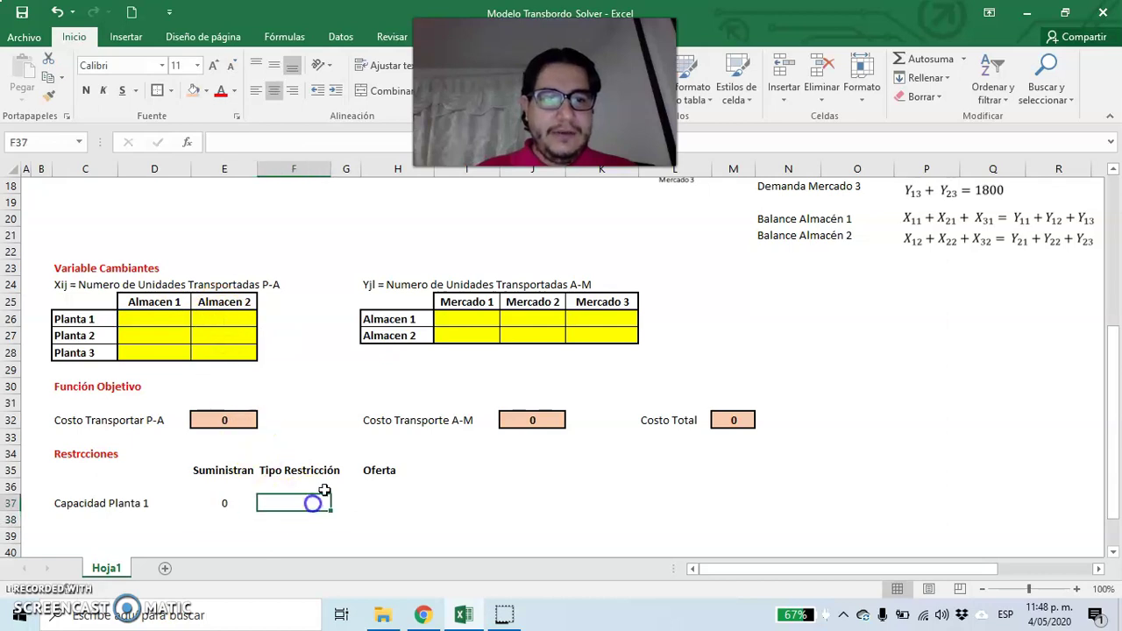
{"action": "type", "text": "="}
{"action": "key", "text": "Tab"}
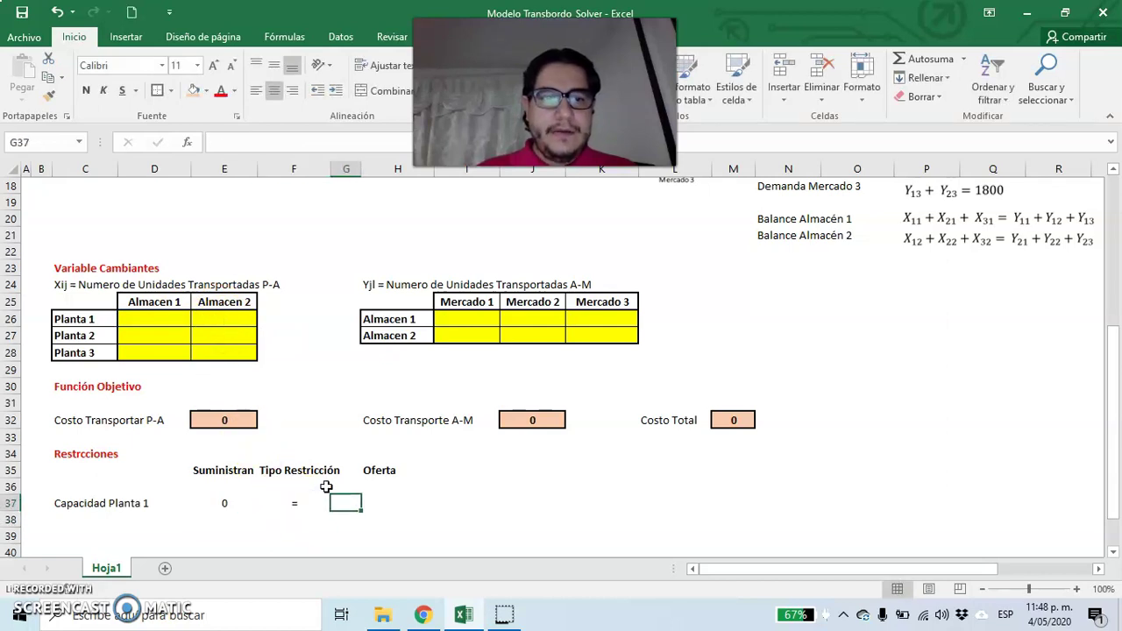
Set the constraint type of Capacidad Planta 1 in F37 to <=.
{"action": "scroll", "coordinate": [614, 395], "scroll_direction": "down", "scroll_amount": 1}
{"action": "left_click", "coordinate": [295, 454]}
{"action": "type", "text": "<="}
{"action": "key", "text": "Return"}
{"action": "key", "text": "Right"}
{"action": "key", "text": "Up"}
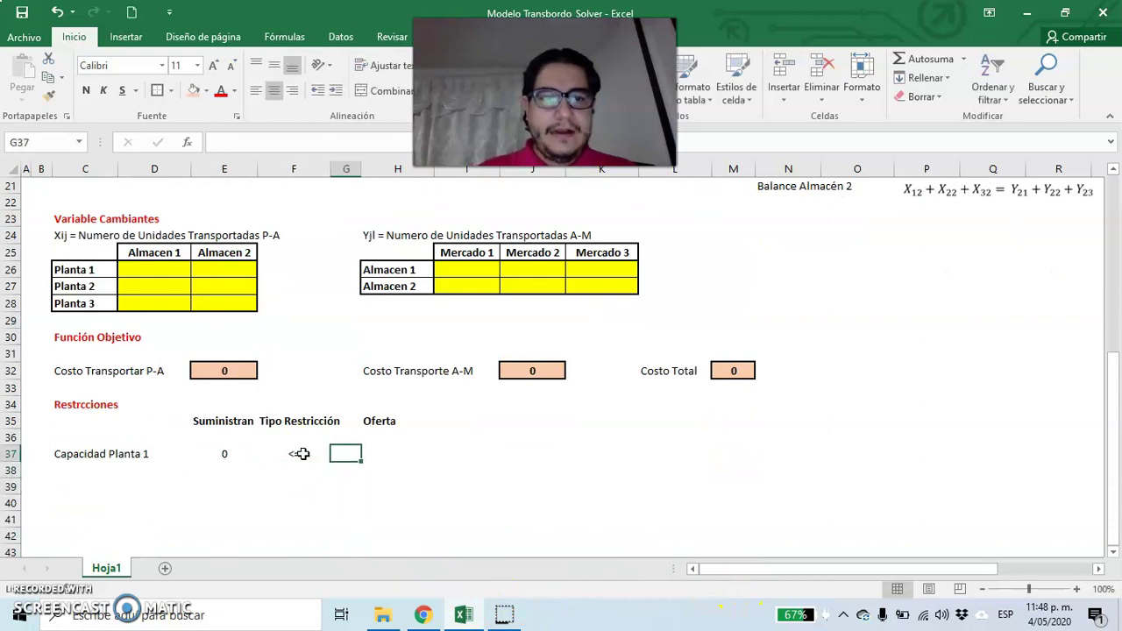
Link the Oferta value for Capacidad Planta 1 in H37 to the Planta 1 Ofertada cell F8.
{"action": "key", "text": "Right"}
{"action": "type", "text": "+"}
{"action": "scroll", "coordinate": [301, 454], "scroll_direction": "up", "scroll_amount": 6}
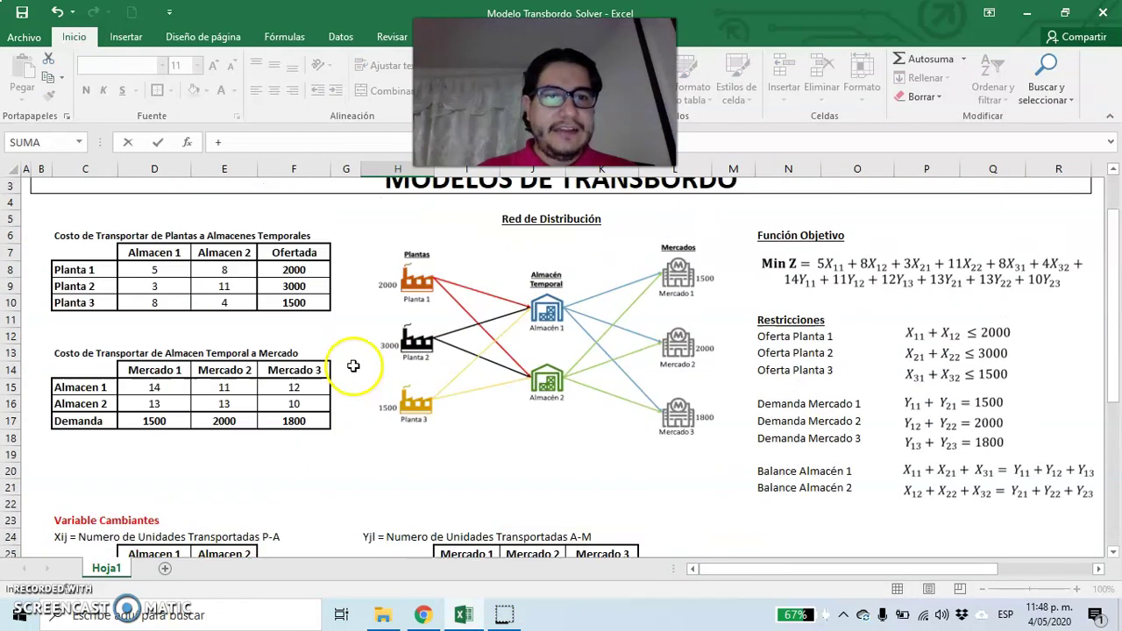
{"action": "left_click", "coordinate": [317, 269]}
{"action": "key", "text": "Return"}
Enter the constraint label Capacidad Planta 2 in C38.
{"action": "scroll", "coordinate": [345, 415], "scroll_direction": "down", "scroll_amount": 3}
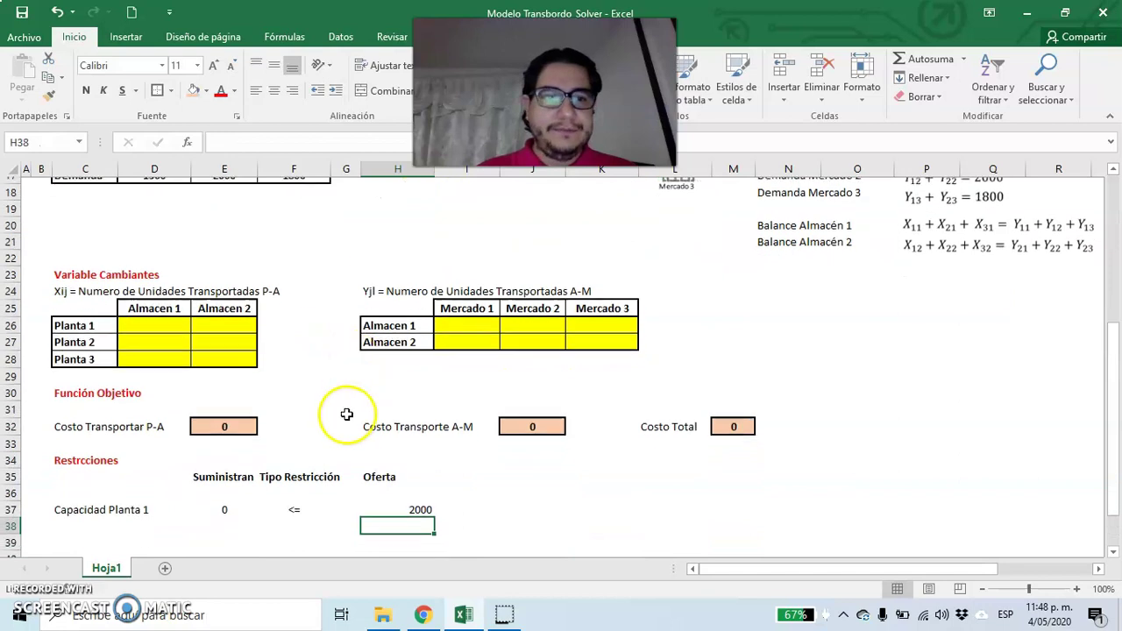
{"action": "left_click", "coordinate": [56, 437]}
{"action": "type", "text": "C"}
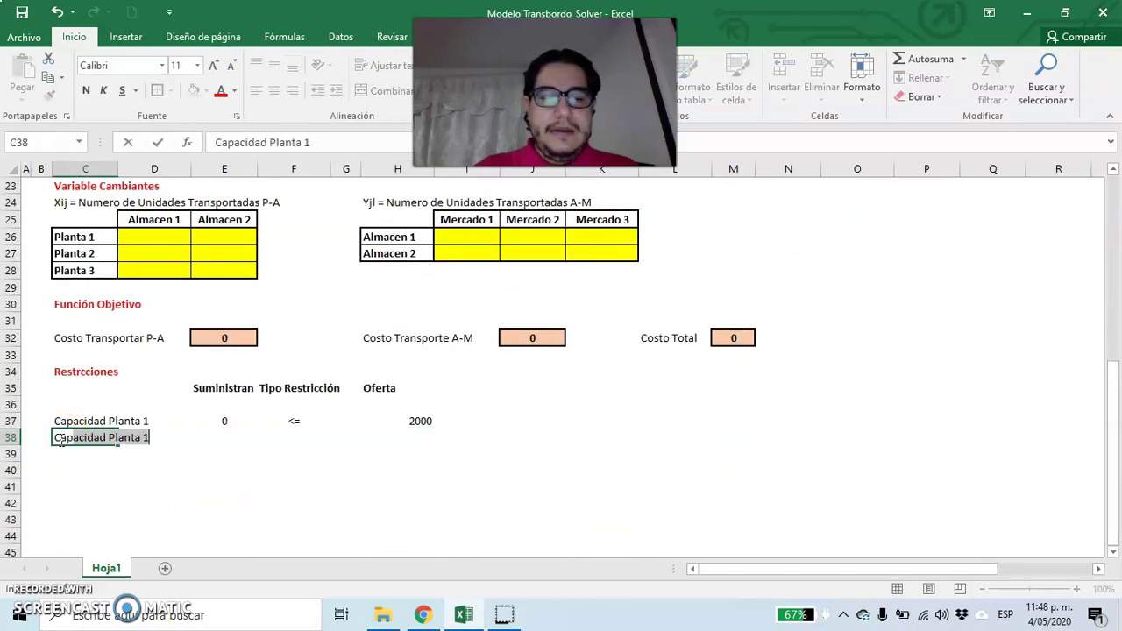
{"action": "type", "text": "apacidad dePlanta"}
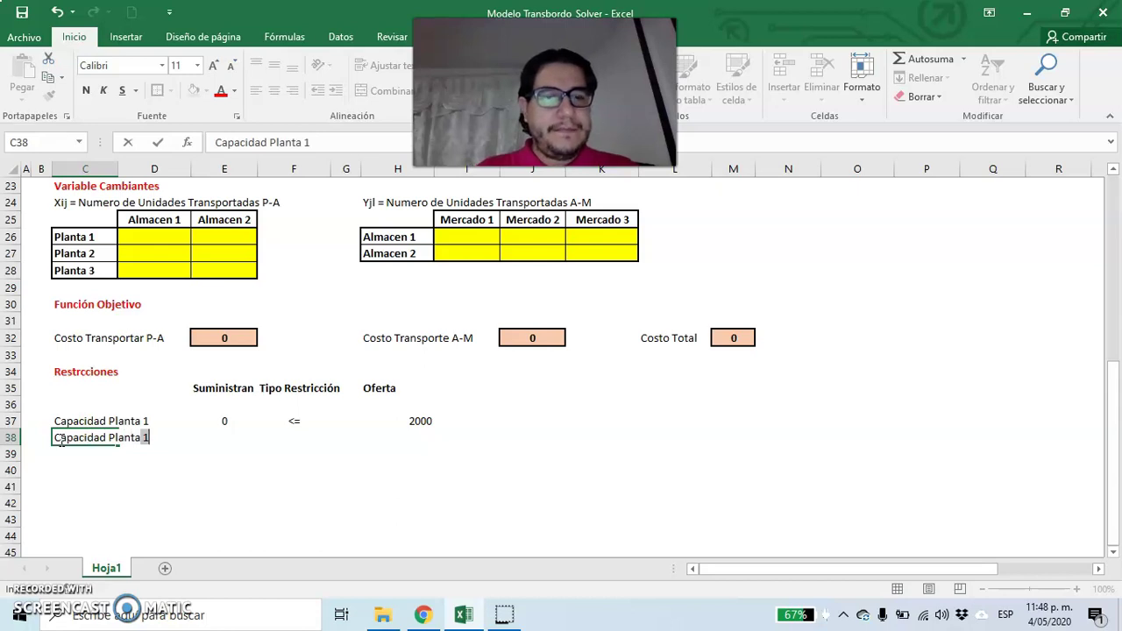
{"action": "type", "text": "2"}
{"action": "key", "text": "Return"}
{"action": "left_click", "coordinate": [60, 441]}
{"action": "double_click", "coordinate": [59, 441]}
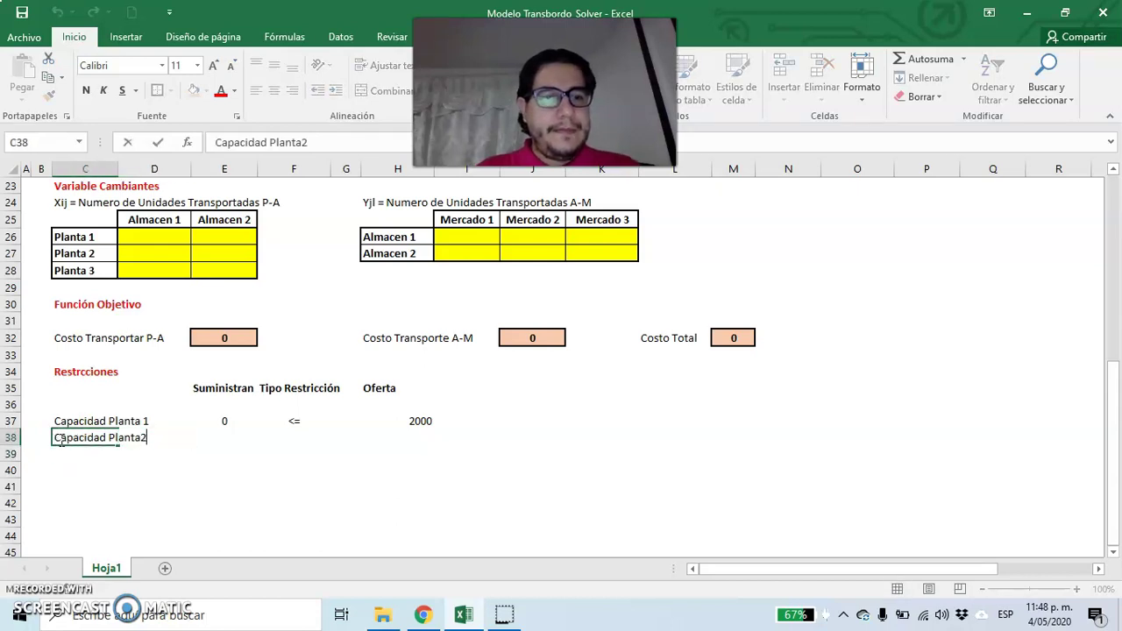
{"action": "type", "text": "2"}
{"action": "key", "text": "Return"}
Calculate the units supplied by Planta 2 in E38 with +SUMA(D27:E27).
{"action": "key", "text": "Up"}
{"action": "key", "text": "Up"}
{"action": "key", "text": "Right"}
{"action": "key", "text": "Right"}
{"action": "key", "text": "Down"}
{"action": "type", "text": "+suma"}
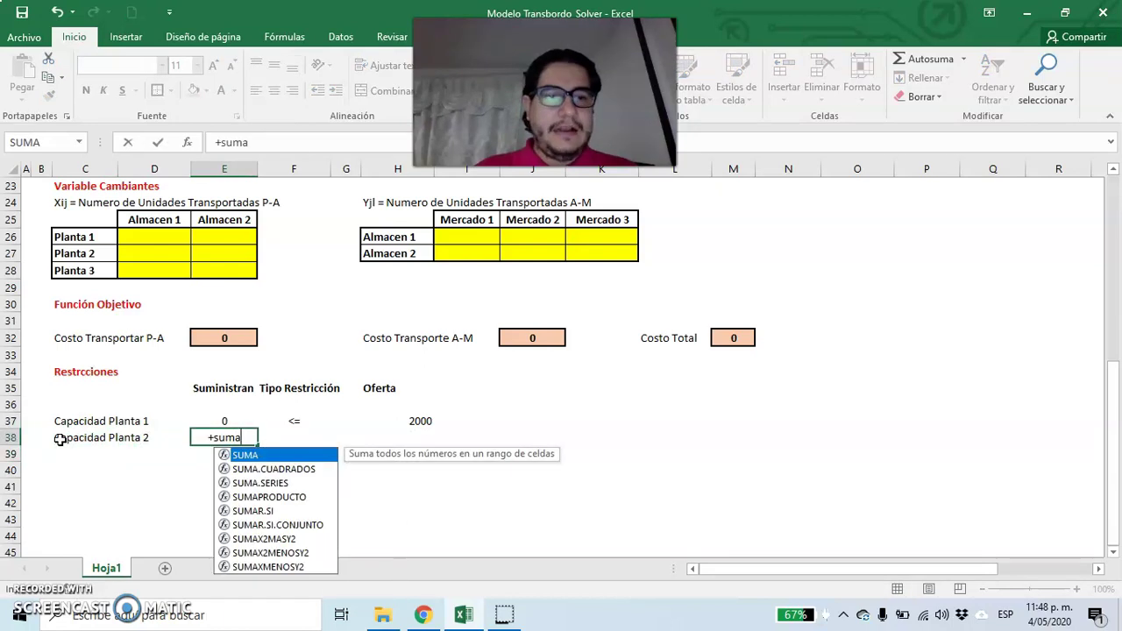
{"action": "double_click", "coordinate": [254, 455]}
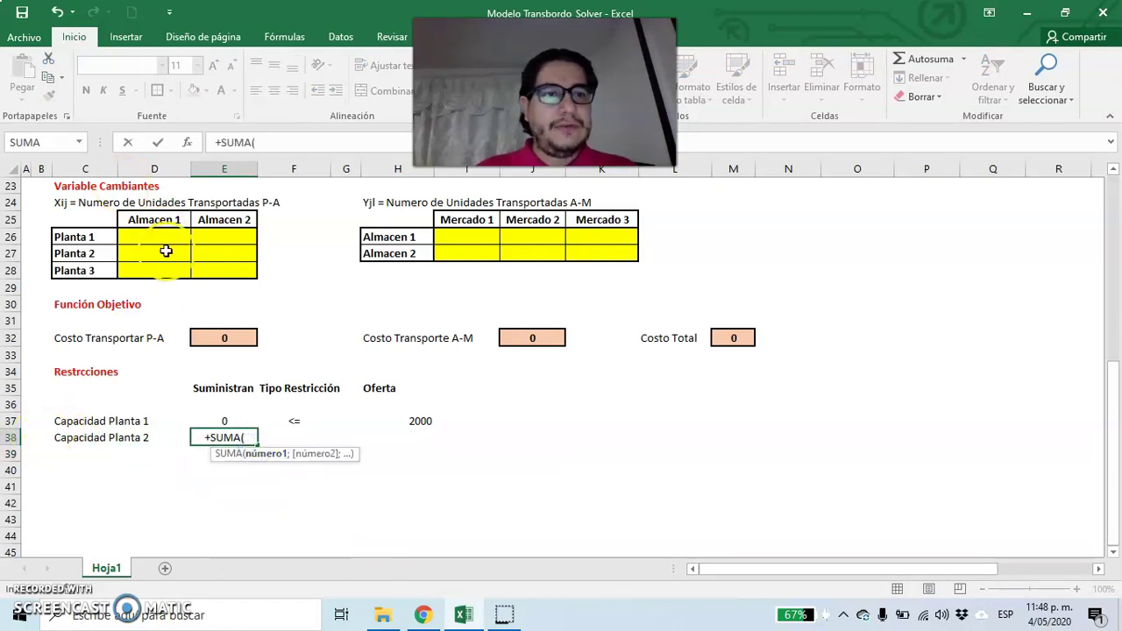
{"action": "left_click_drag", "start_coordinate": [166, 252], "coordinate": [210, 250]}
{"action": "type", "text": ")"}
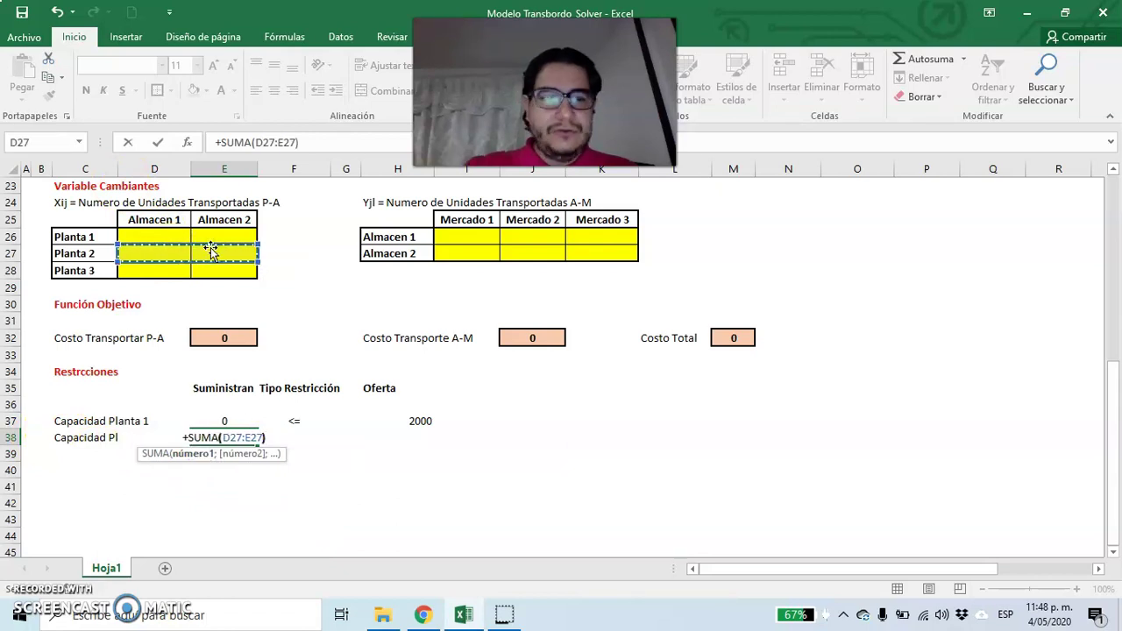
{"action": "key", "text": "ctrl+Return"}
Enter <= as the Planta 2 constraint type in F38 and link its Oferta in H38 to F9.
{"action": "key", "text": "Right"}
{"action": "type", "text": "<="}
{"action": "key", "text": "Right"}
{"action": "key", "text": "Right"}
{"action": "key", "text": "Up"}
{"action": "key", "text": "Down"}
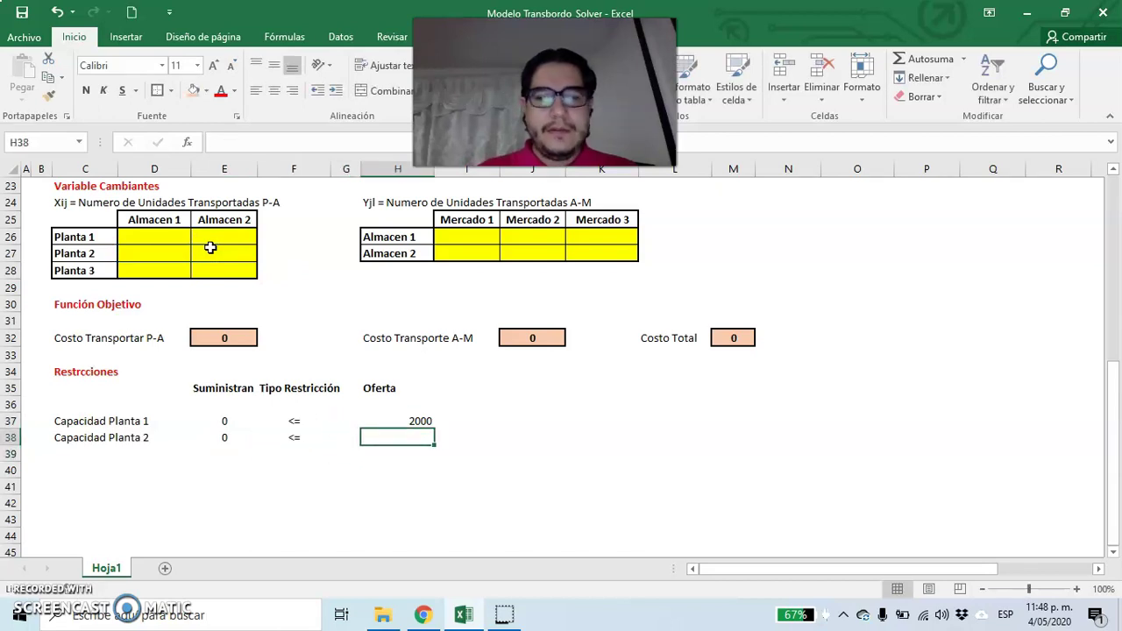
{"action": "type", "text": "+"}
{"action": "scroll", "coordinate": [329, 263], "scroll_direction": "up", "scroll_amount": 6}
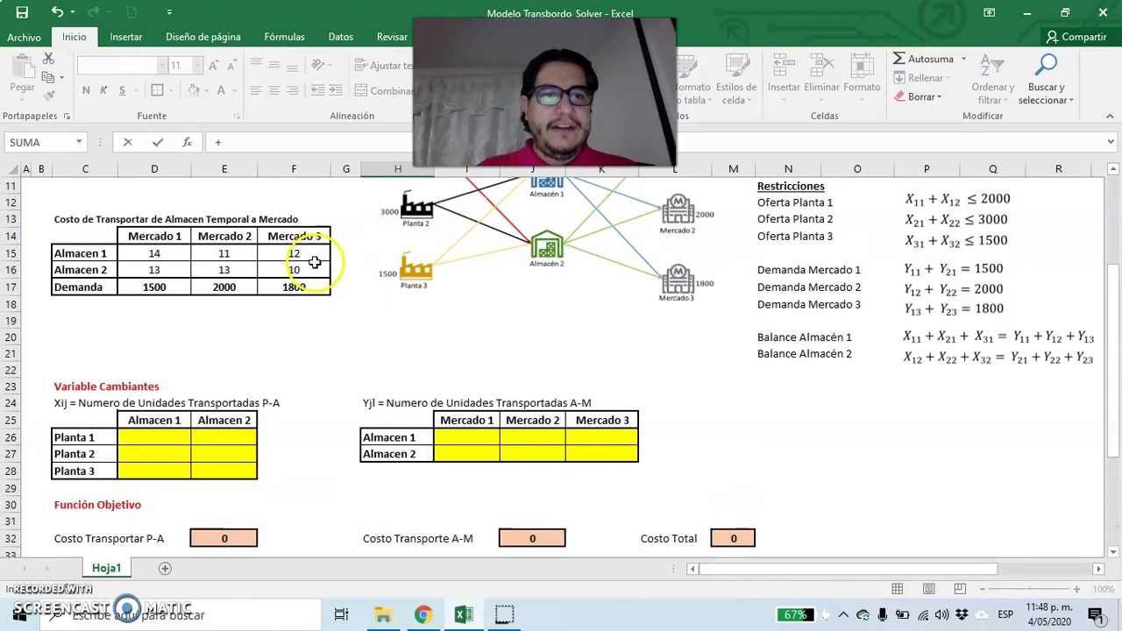
{"action": "left_click", "coordinate": [314, 253]}
{"action": "key", "text": "Return"}
Enter the constraint label Capacidad Planta 3 in C39.
{"action": "scroll", "coordinate": [314, 252], "scroll_direction": "down", "scroll_amount": 6}
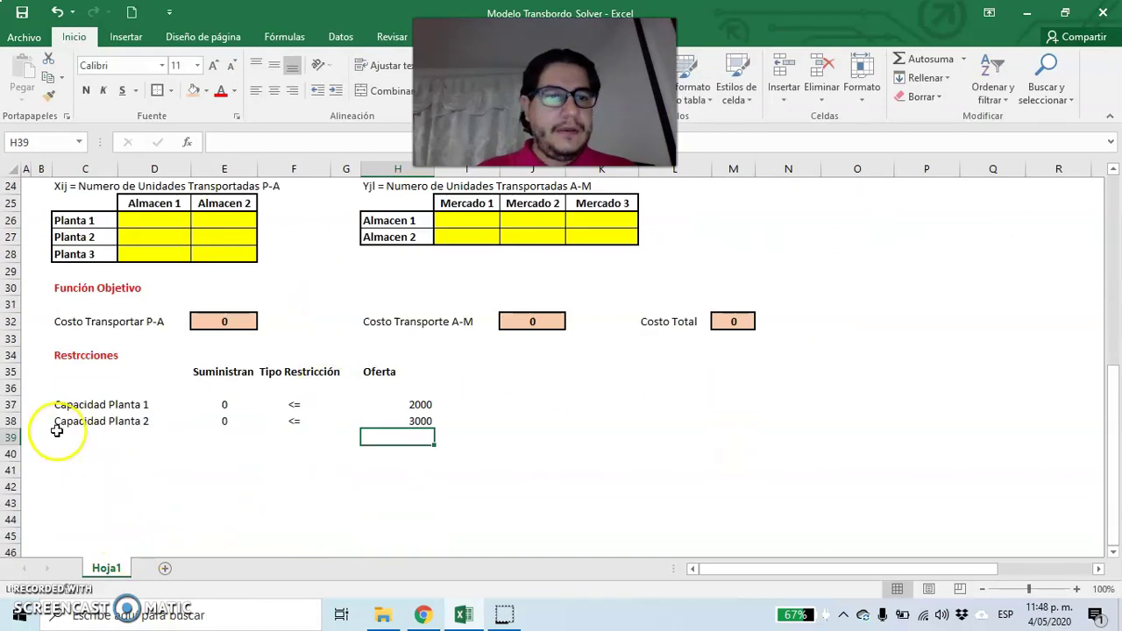
{"action": "left_click", "coordinate": [75, 436]}
{"action": "type", "text": "Capa"}
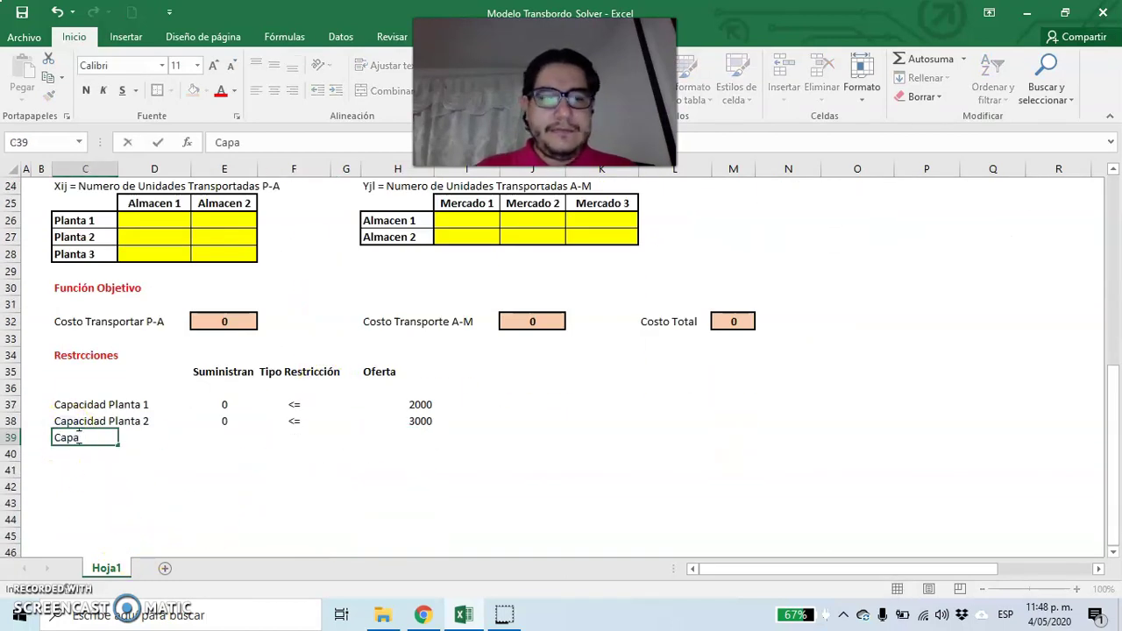
{"action": "type", "text": "cidad Planta "}
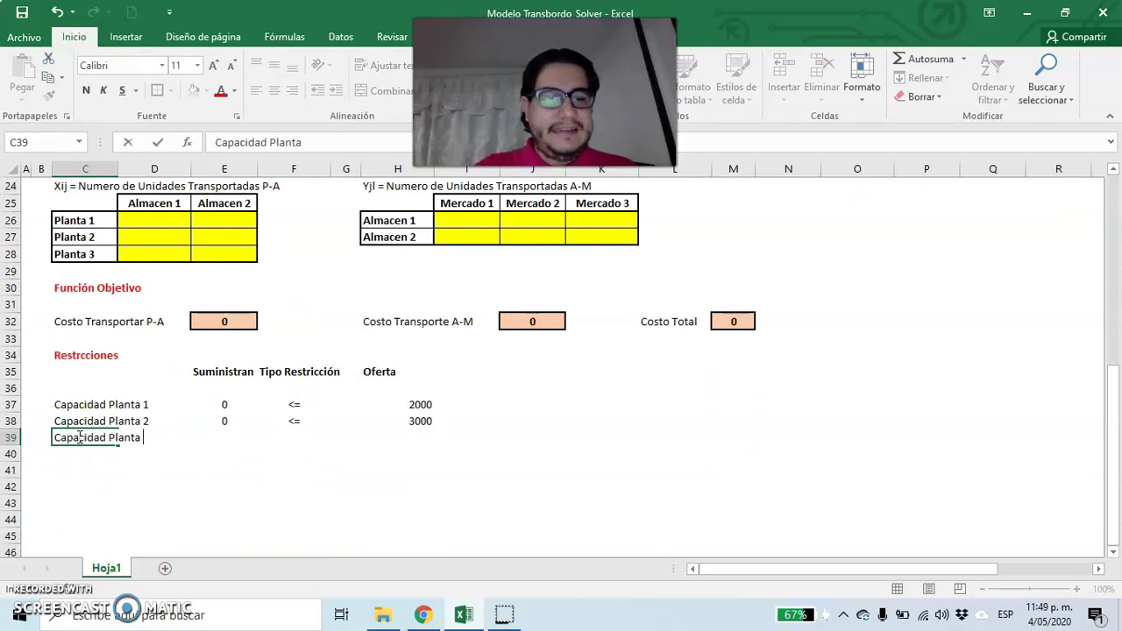
{"action": "type", "text": "3"}
Calculate the units supplied by Planta 3 in E39 with +SUMA(D28:E28).
{"action": "key", "text": "Tab"}
{"action": "key", "text": "Tab"}
{"action": "type", "text": "+"}
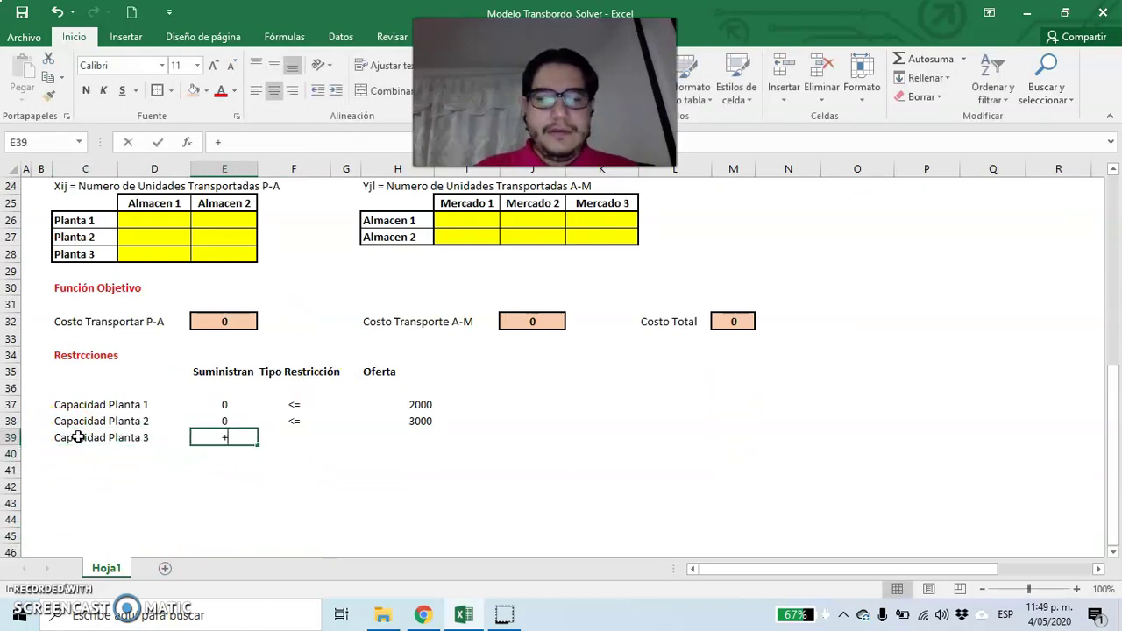
{"action": "type", "text": "suma"}
{"action": "left_click", "coordinate": [258, 457]}
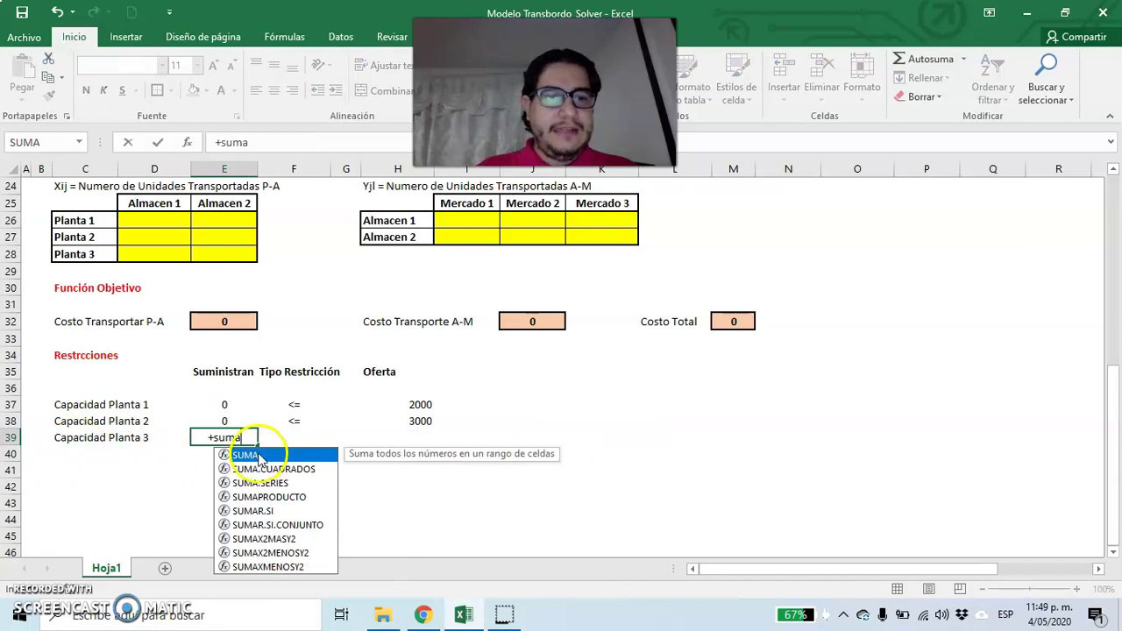
{"action": "double_click", "coordinate": [258, 457]}
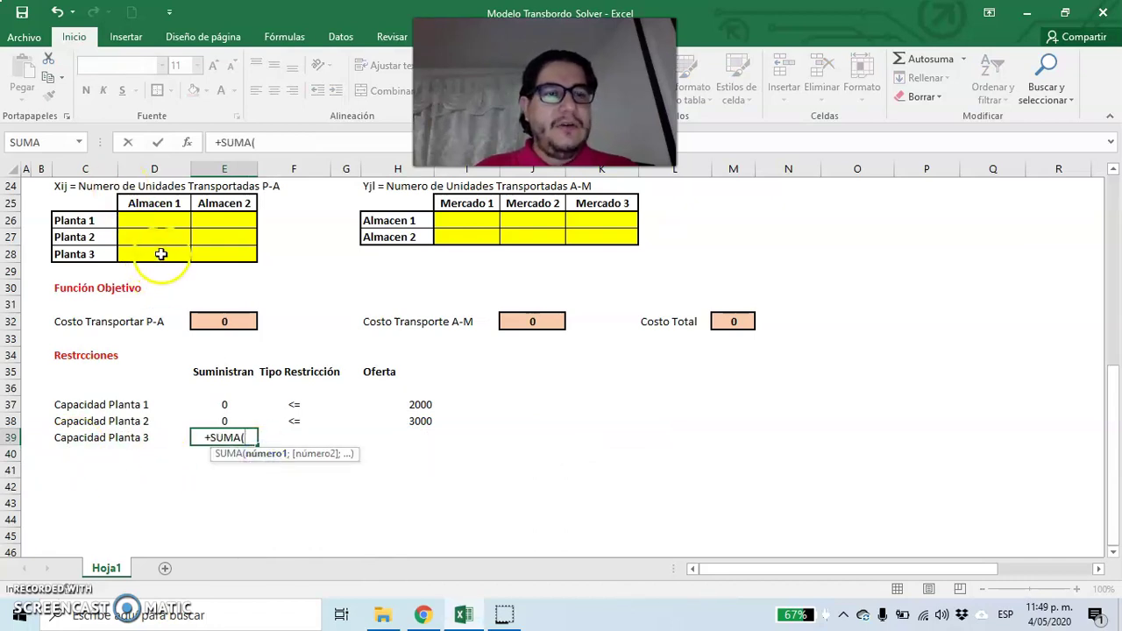
{"action": "left_click_drag", "start_coordinate": [151, 253], "coordinate": [210, 254]}
{"action": "type", "text": ")"}
{"action": "key", "text": "Tab"}
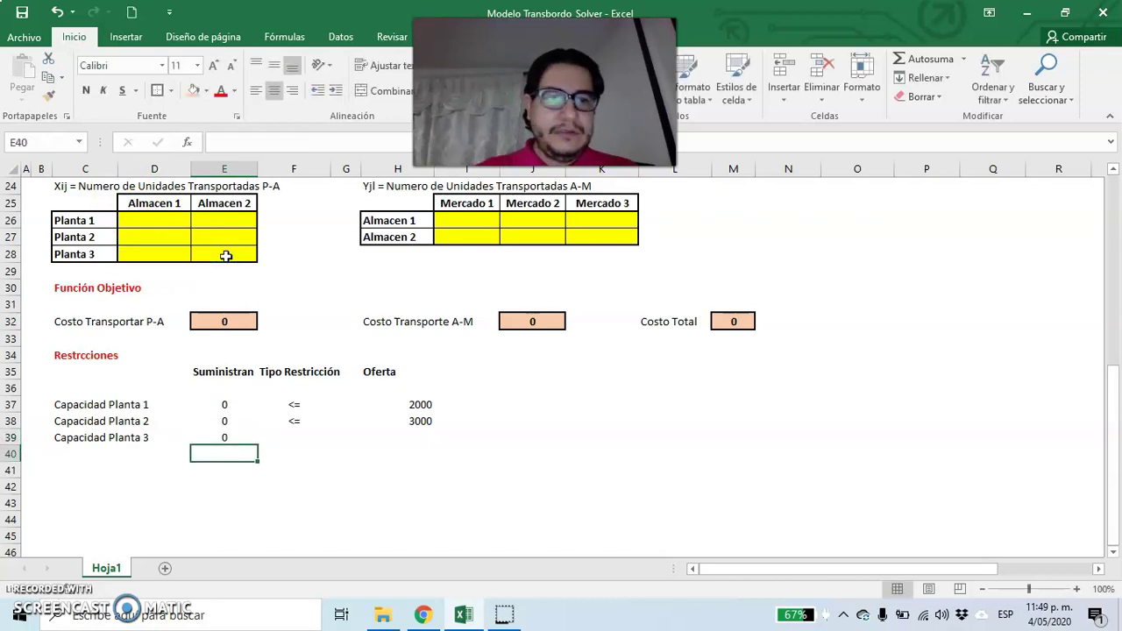
Enter <= as the Planta 3 constraint type in F39 and link its Oferta in H39 to F10.
{"action": "type", "text": "<="}
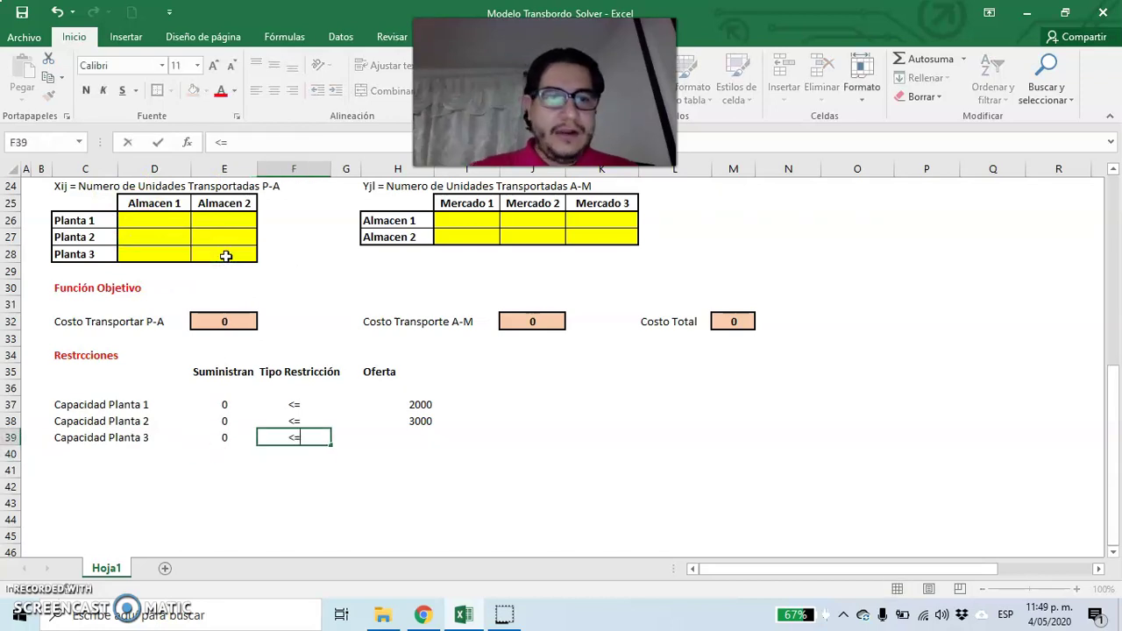
{"action": "key", "text": "Tab"}
{"action": "key", "text": "Tab"}
{"action": "type", "text": "+"}
{"action": "scroll", "coordinate": [231, 257], "scroll_direction": "up", "scroll_amount": 2}
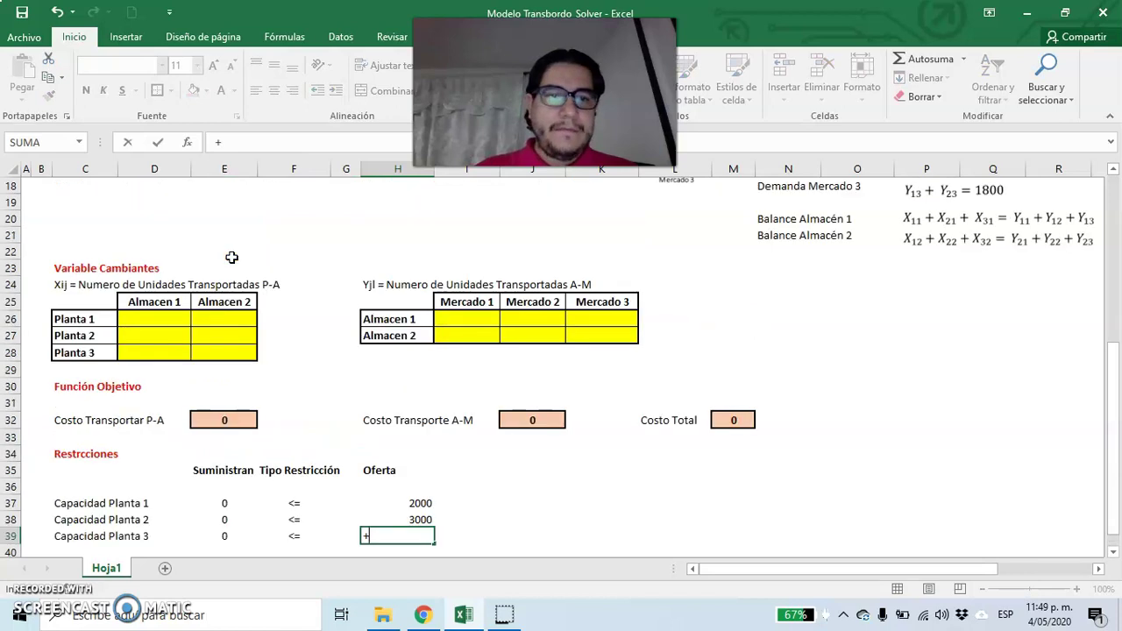
{"action": "scroll", "coordinate": [231, 257], "scroll_direction": "up", "scroll_amount": 5}
{"action": "left_click", "coordinate": [303, 302]}
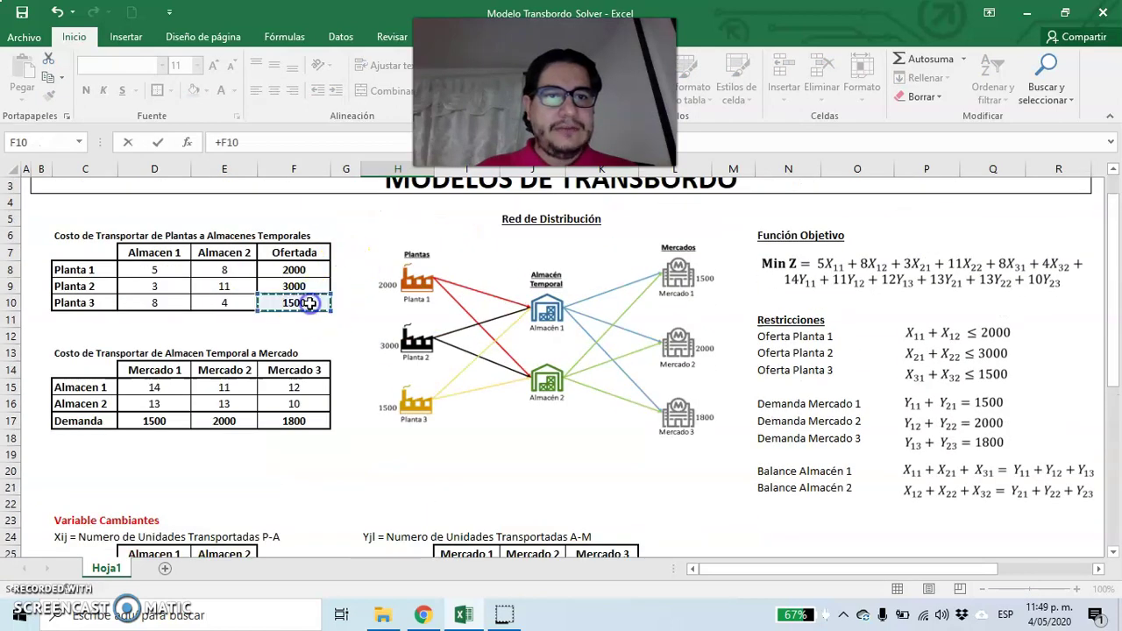
{"action": "key", "text": "Return"}
Fill the Suministran cells E37:E39 with light green and add an outside border around them.
{"action": "scroll", "coordinate": [306, 321], "scroll_direction": "down", "scroll_amount": 3}
{"action": "left_click_drag", "start_coordinate": [228, 392], "coordinate": [226, 421]}
{"action": "left_click", "coordinate": [205, 90]}
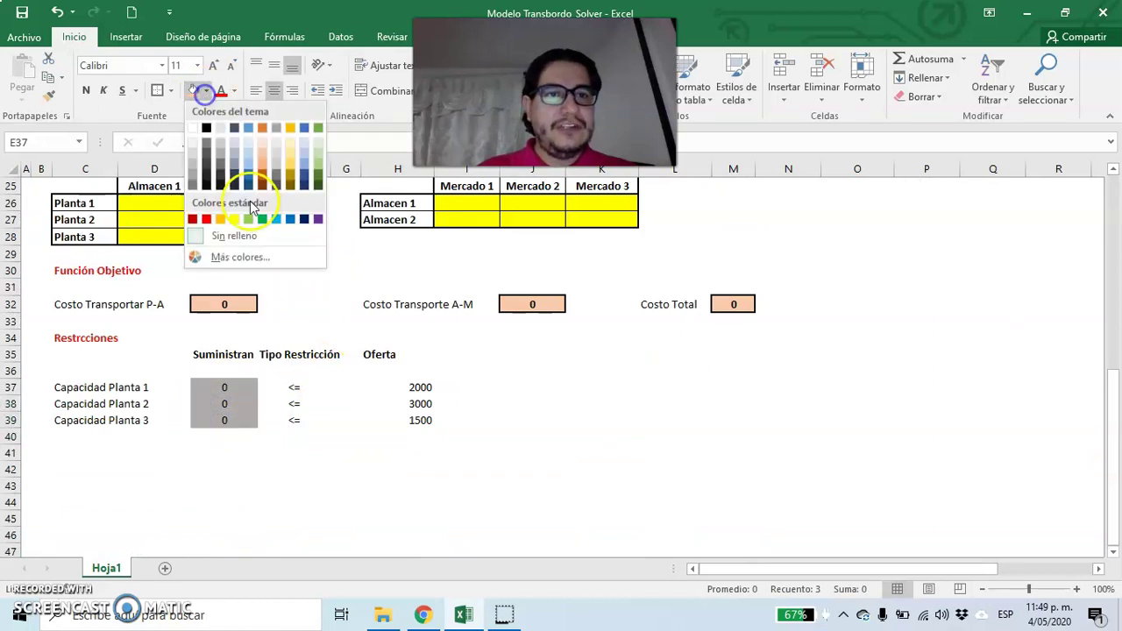
{"action": "left_click", "coordinate": [317, 155]}
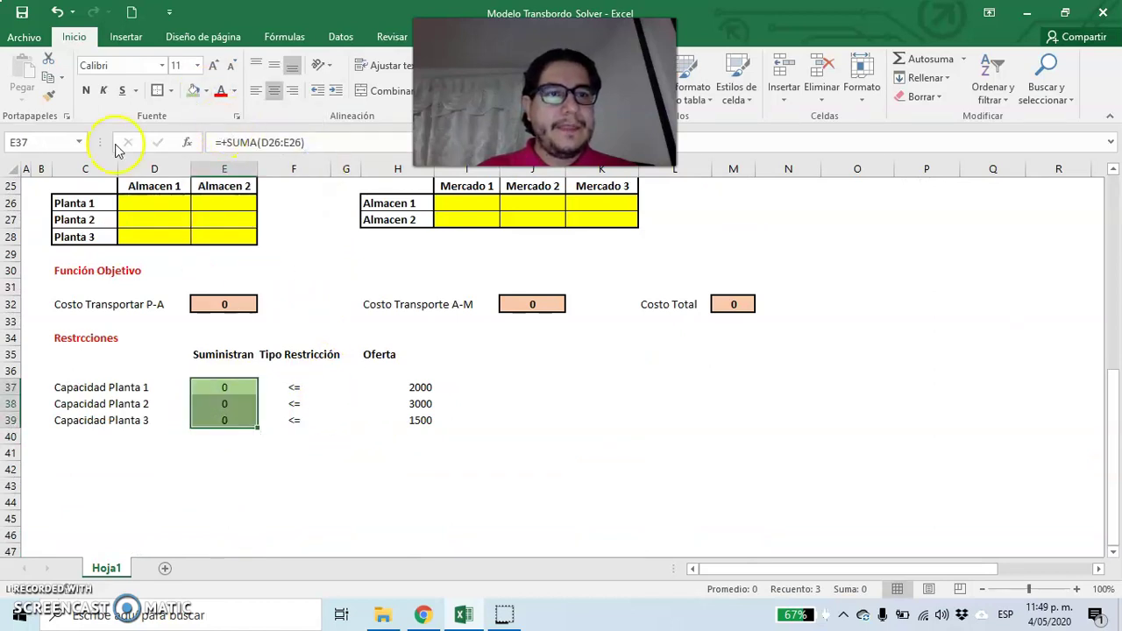
{"action": "left_click", "coordinate": [171, 91]}
{"action": "left_click", "coordinate": [201, 233]}
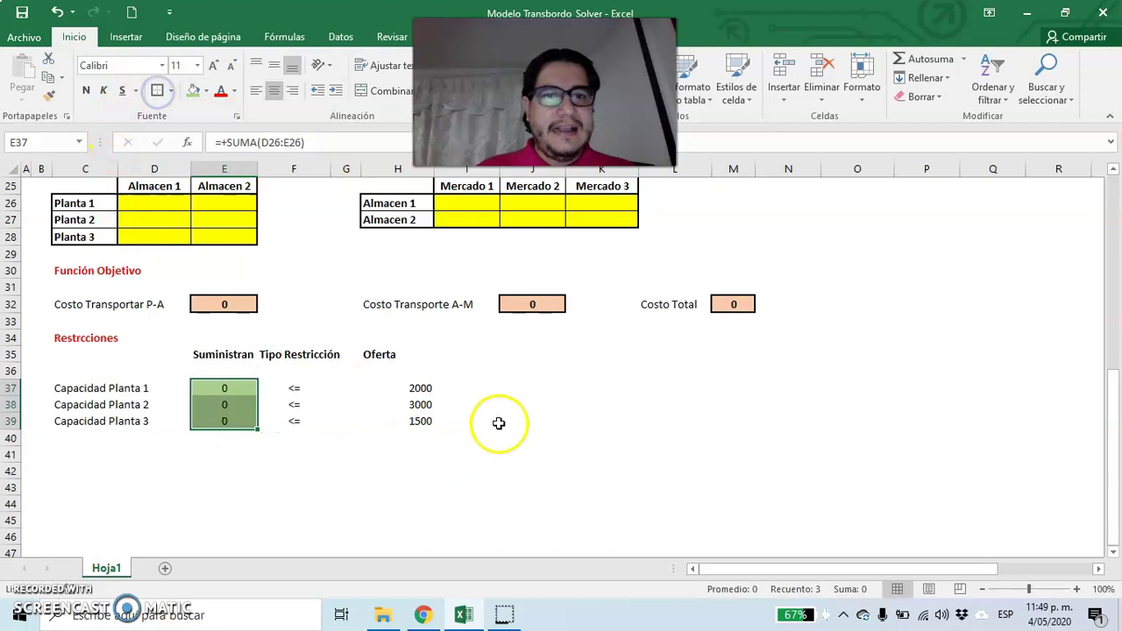
Enter the constraint label Demanda Mercado 1 in J37.
{"action": "left_click", "coordinate": [523, 386]}
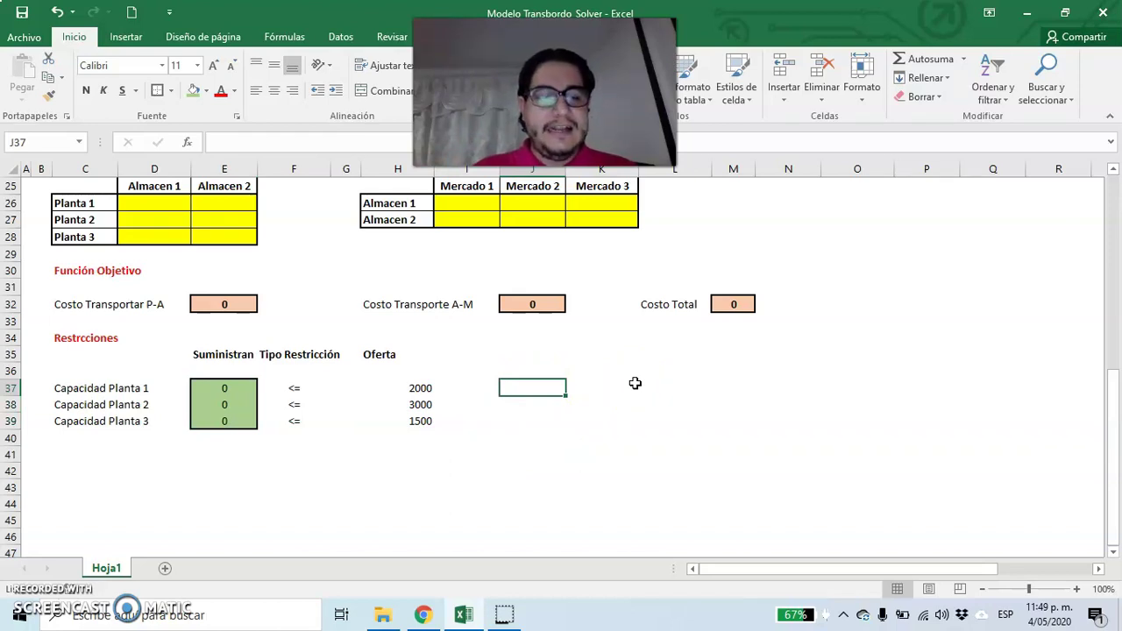
{"action": "type", "text": "Demanda Mercado 1"}
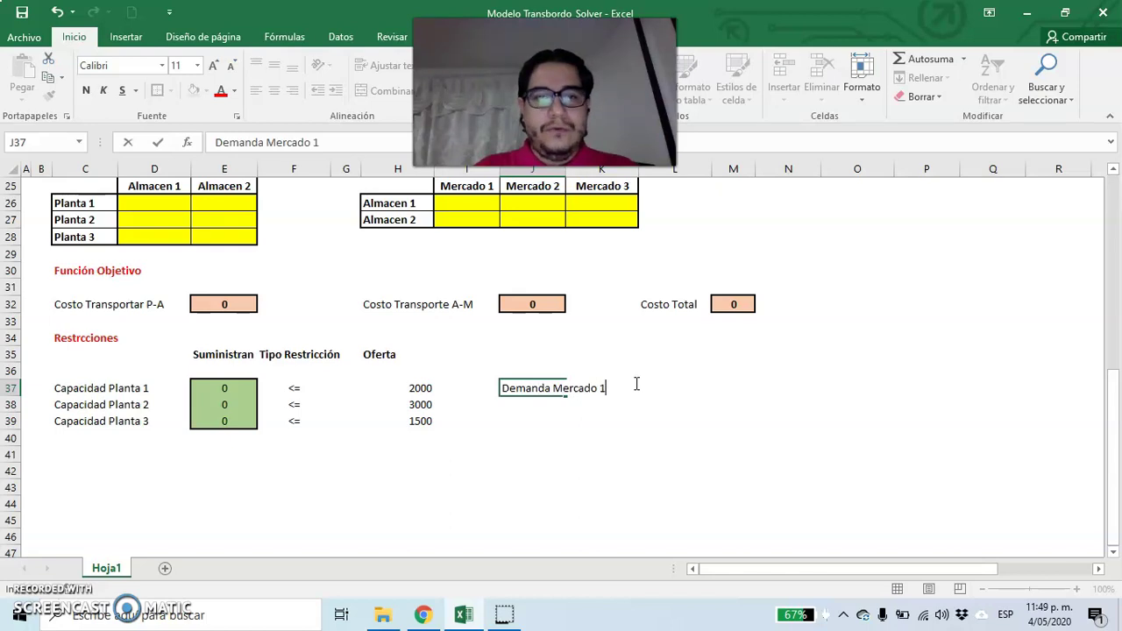
{"action": "key", "text": "Return"}
Enter the header Reciben in L35 for the market demand constraints.
{"action": "key", "text": "Right"}
{"action": "key", "text": "Up"}
{"action": "key", "text": "Up"}
{"action": "key", "text": "Right"}
{"action": "key", "text": "Up"}
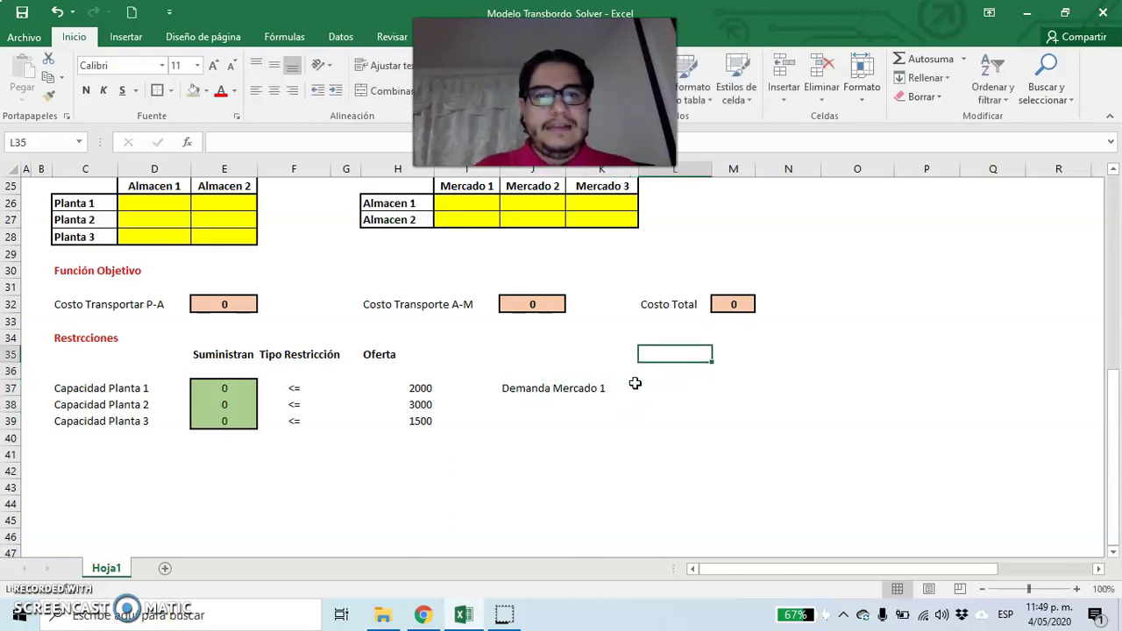
{"action": "type", "text": "Reci"}
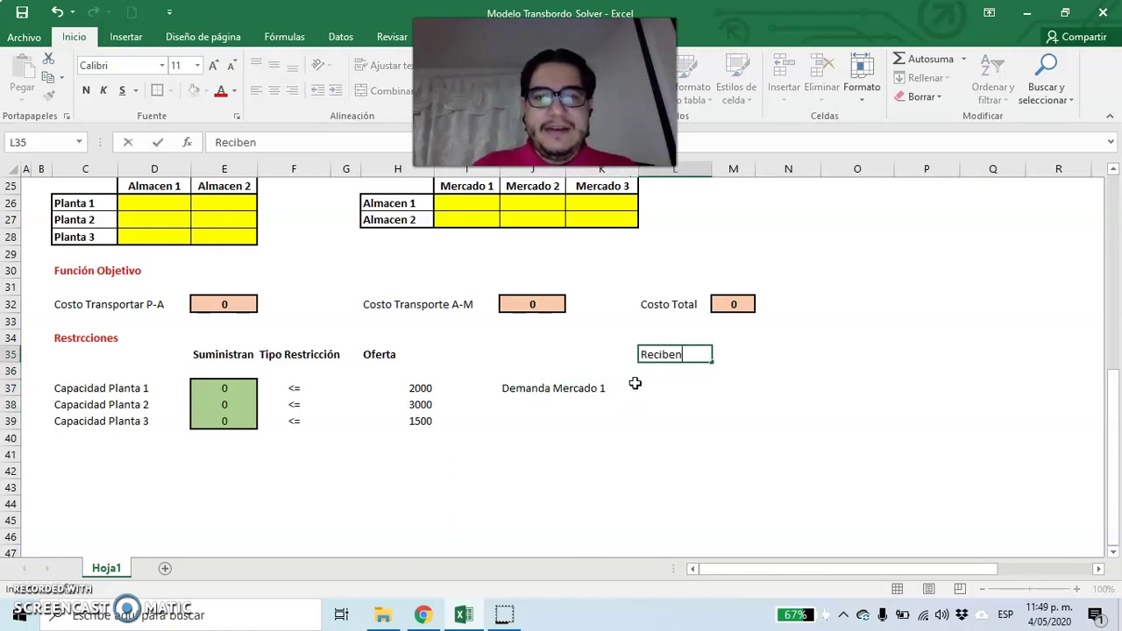
{"action": "type", "text": "ben"}
{"action": "key", "text": "Return"}
Enter the headers Tipo Restrcción in M35 and Demanda in N35.
{"action": "key", "text": "Up"}
{"action": "key", "text": "Right"}
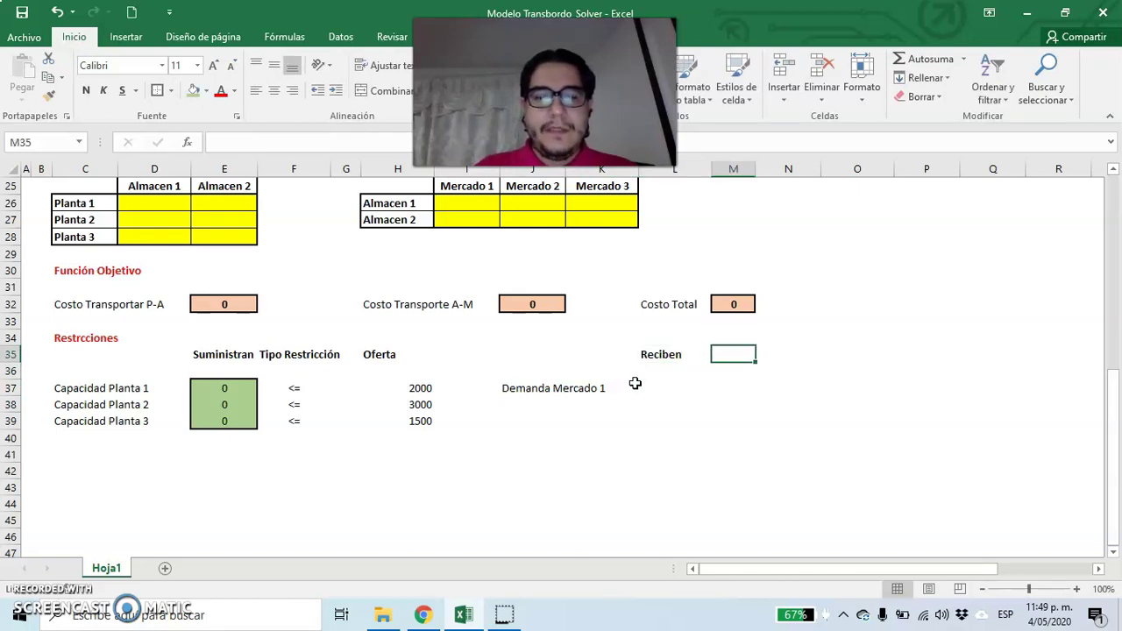
{"action": "type", "text": "Tipo Restrcci"}
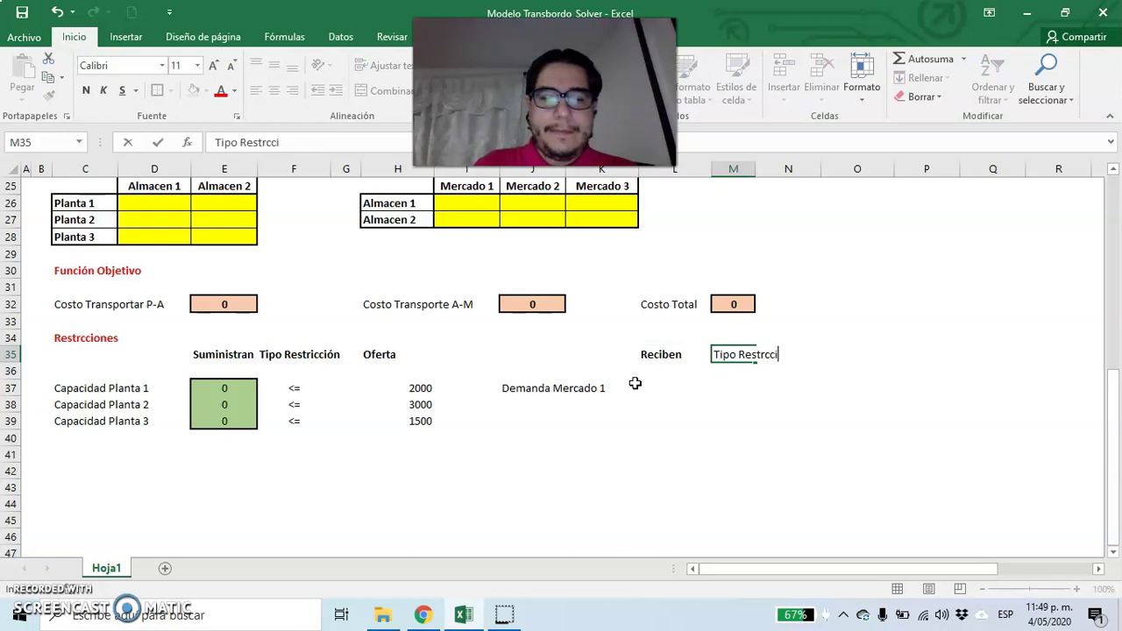
{"action": "type", "text": "ón"}
{"action": "key", "text": "Right"}
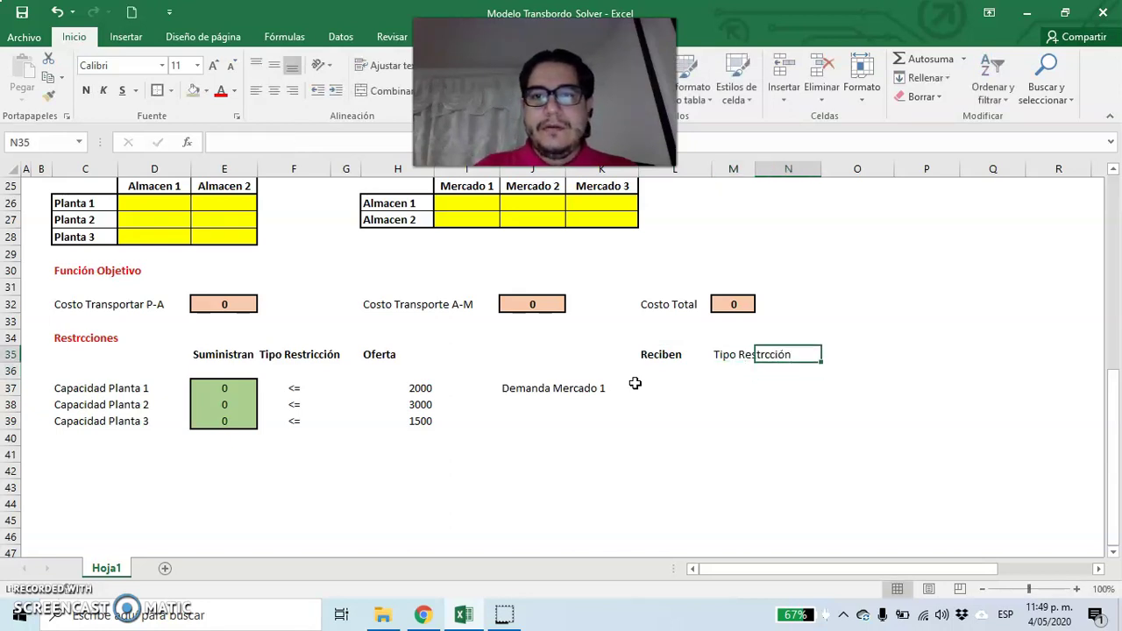
{"action": "type", "text": "Demanda"}
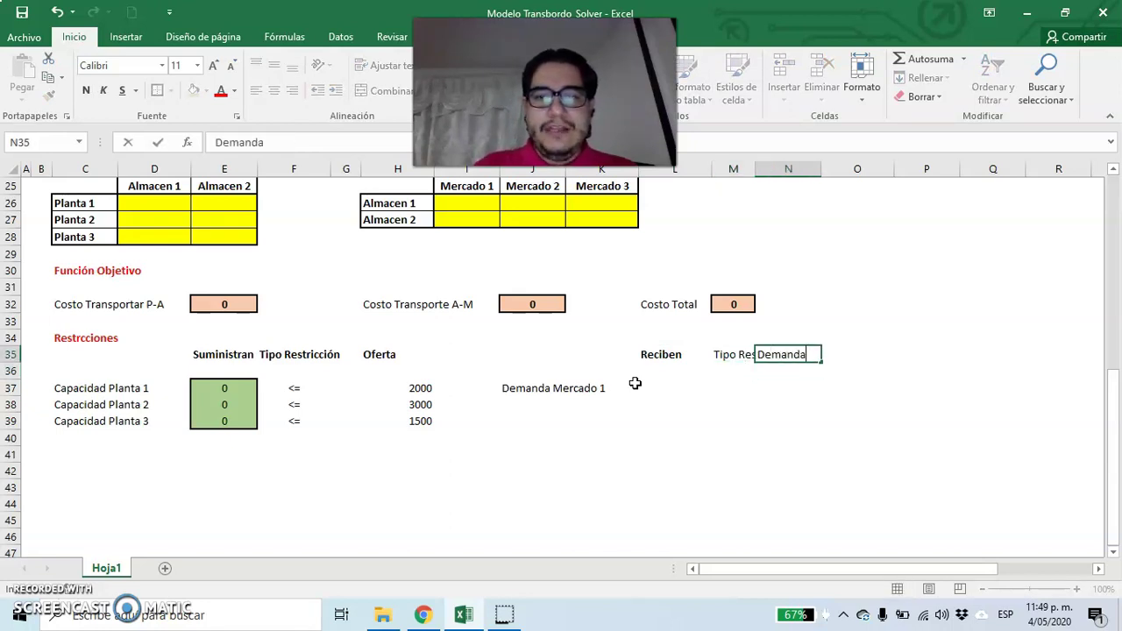
{"action": "key", "text": "Return"}
Center and bold the headers in L35:N35 and autofit the width of column M.
{"action": "left_click_drag", "start_coordinate": [656, 355], "coordinate": [776, 355]}
{"action": "left_click", "coordinate": [275, 89]}
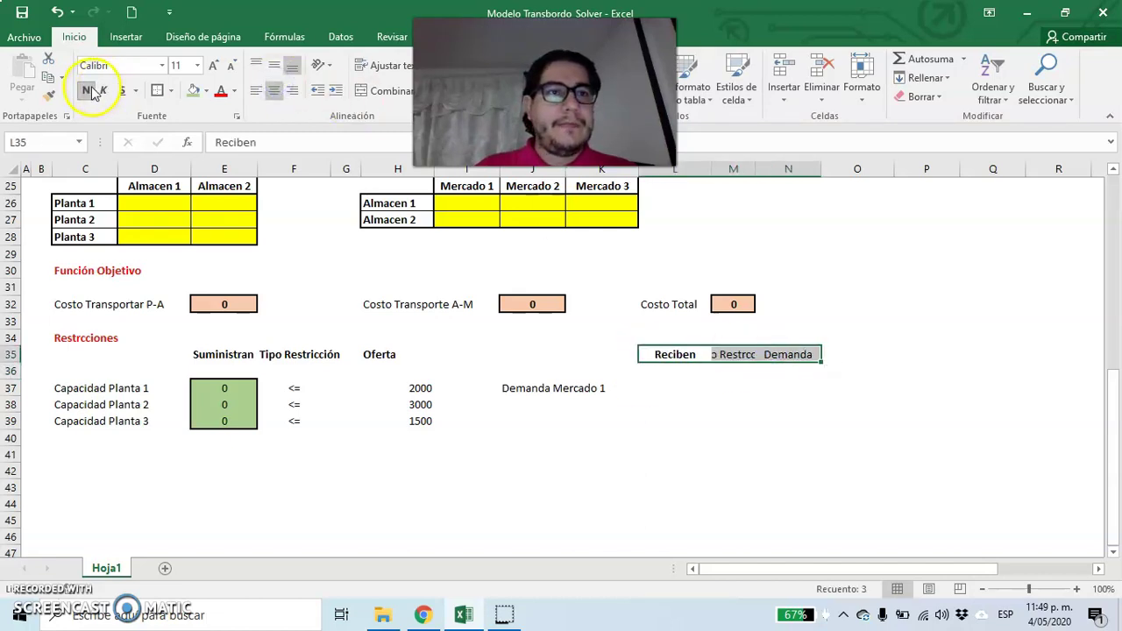
{"action": "double_click", "coordinate": [759, 168]}
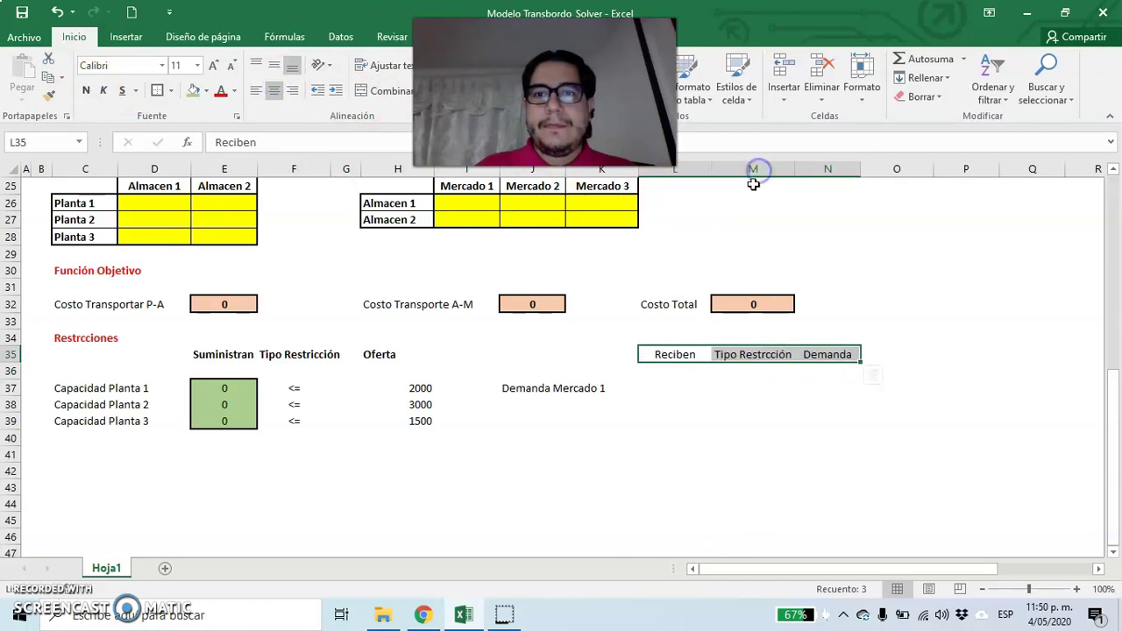
{"action": "left_click", "coordinate": [86, 90]}
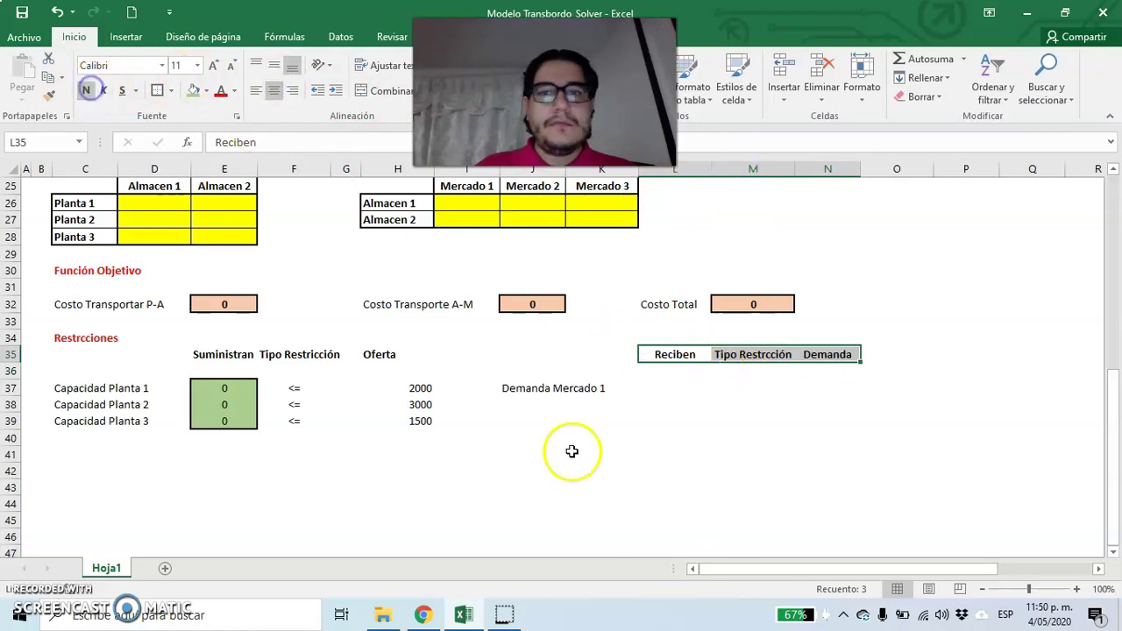
Enter in L37 the sum of the units Mercado 1 receives from both warehouses, I26:I27.
{"action": "left_click", "coordinate": [657, 387]}
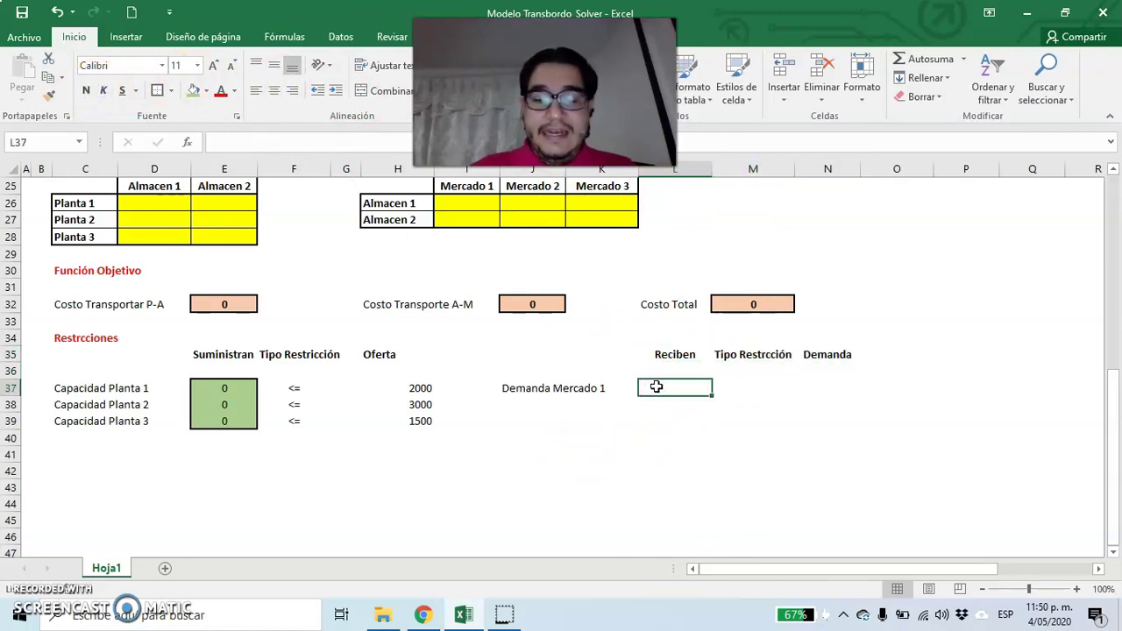
{"action": "type", "text": "+suma"}
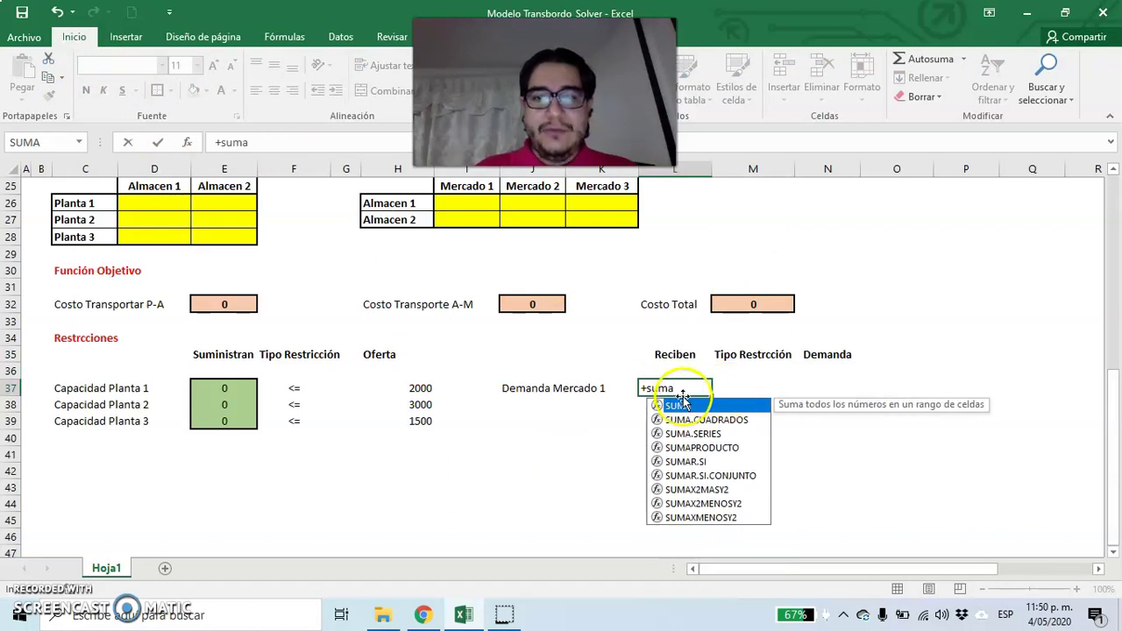
{"action": "double_click", "coordinate": [682, 403]}
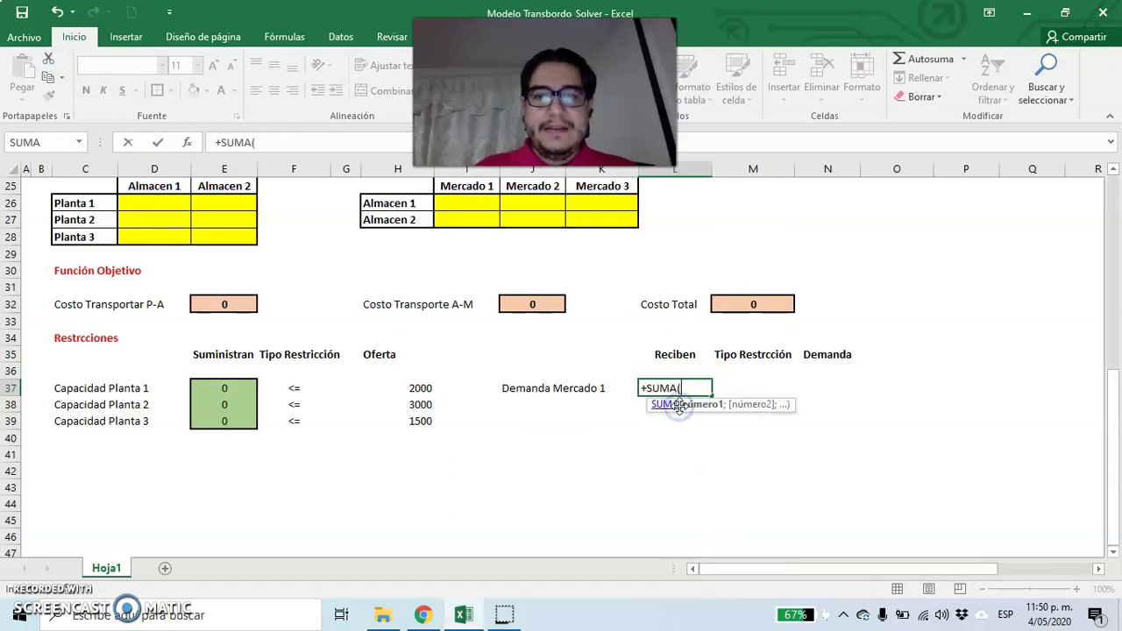
{"action": "left_click", "coordinate": [471, 204]}
{"action": "left_click_drag", "start_coordinate": [471, 203], "coordinate": [465, 217]}
{"action": "type", "text": ")"}
{"action": "key", "text": "ctrl+Return"}
{"action": "key", "text": "Right"}
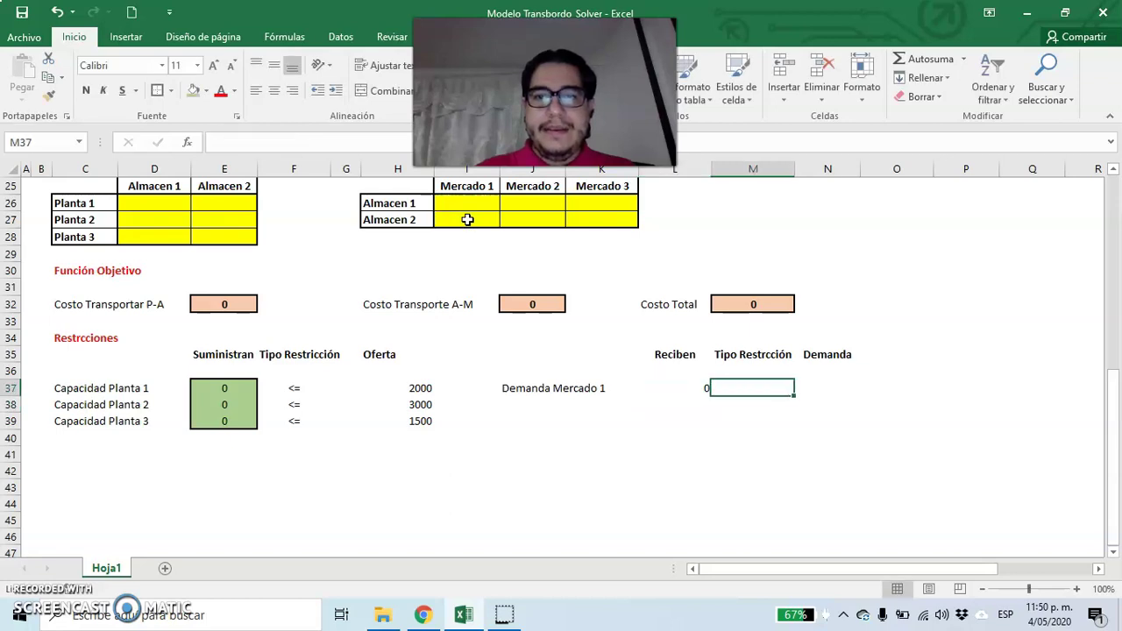
Set the constraint type in M37 to = and link N37 to the Mercado 1 demand in D17.
{"action": "type", "text": "'="}
{"action": "key", "text": "Right"}
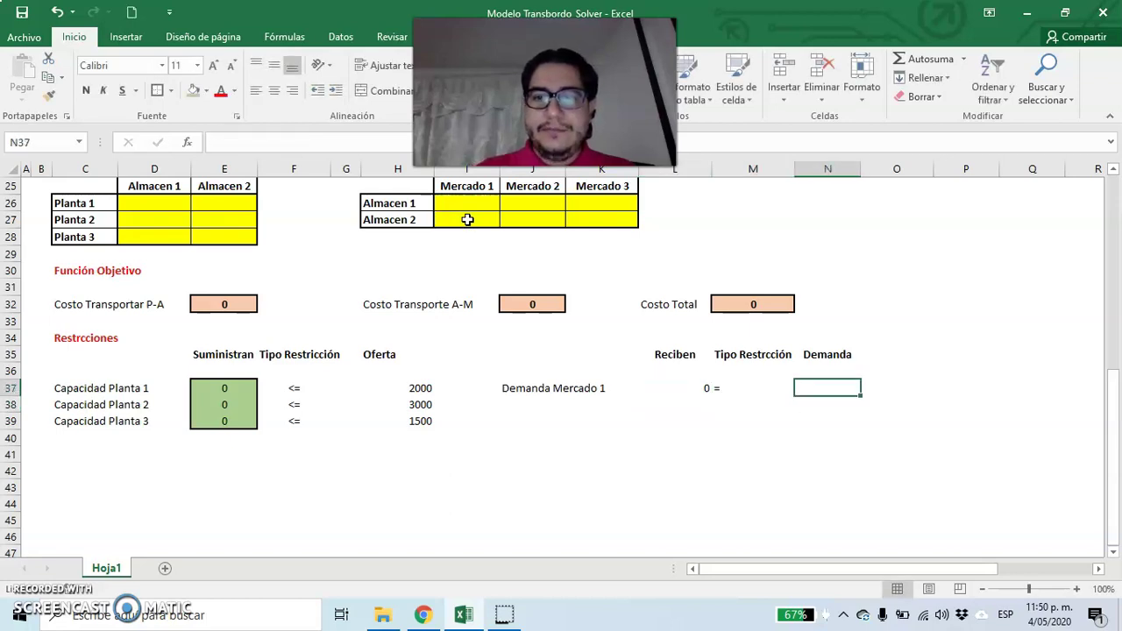
{"action": "type", "text": "+"}
{"action": "scroll", "coordinate": [467, 219], "scroll_direction": "up", "scroll_amount": 3}
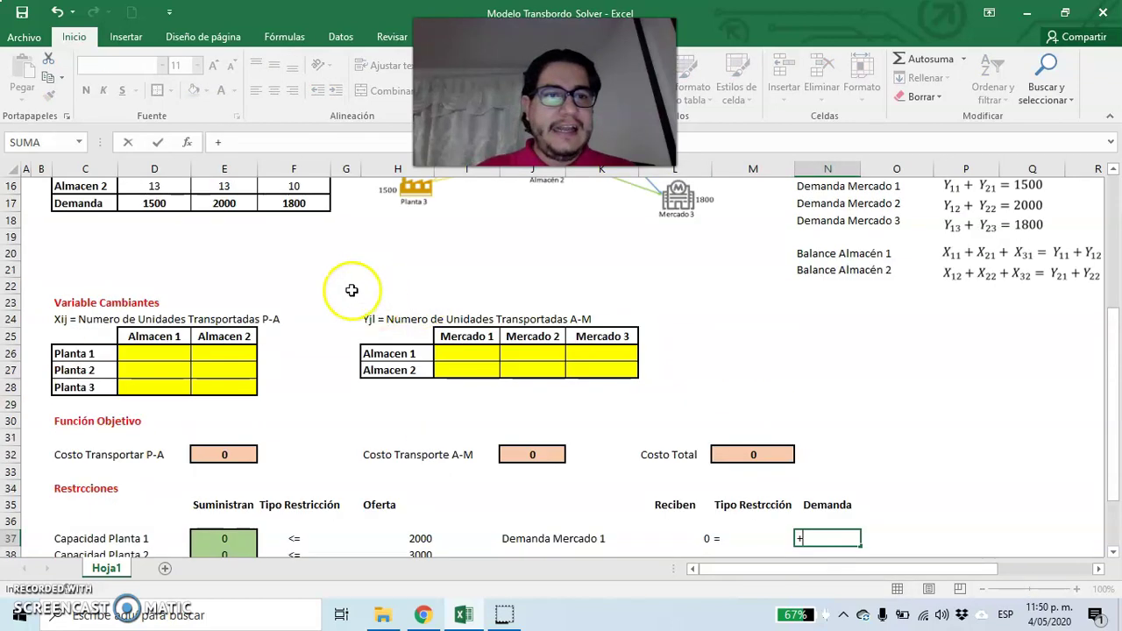
{"action": "left_click", "coordinate": [155, 204]}
{"action": "key", "text": "Return"}
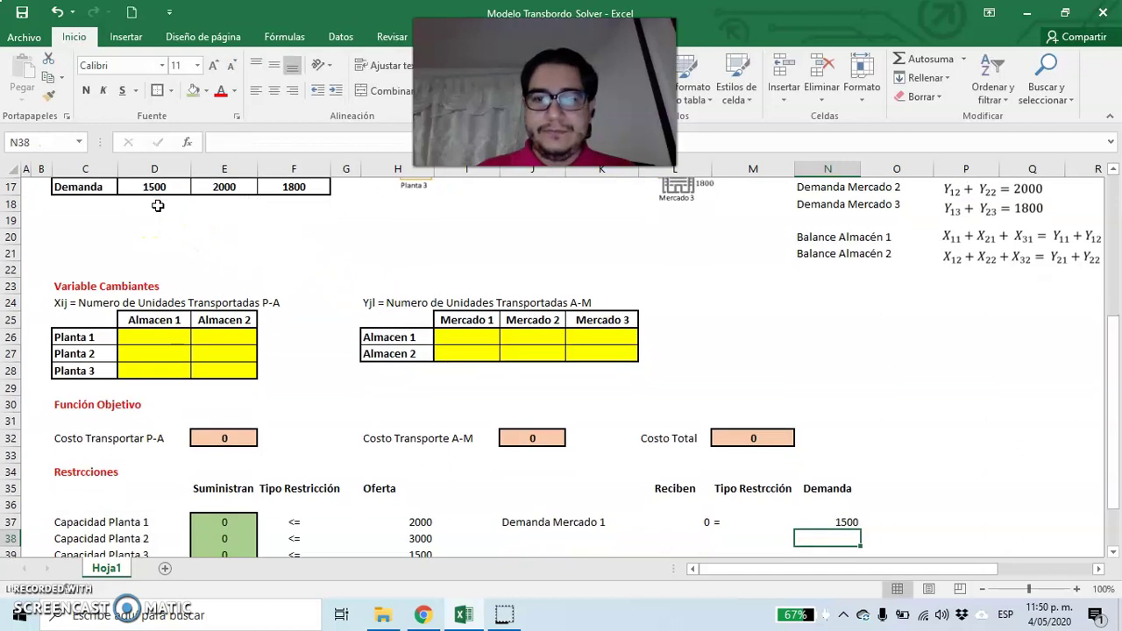
Enter the constraint label Demanda Mercado 2 in J38.
{"action": "scroll", "coordinate": [415, 319], "scroll_direction": "down", "scroll_amount": 1}
{"action": "left_click", "coordinate": [521, 488]}
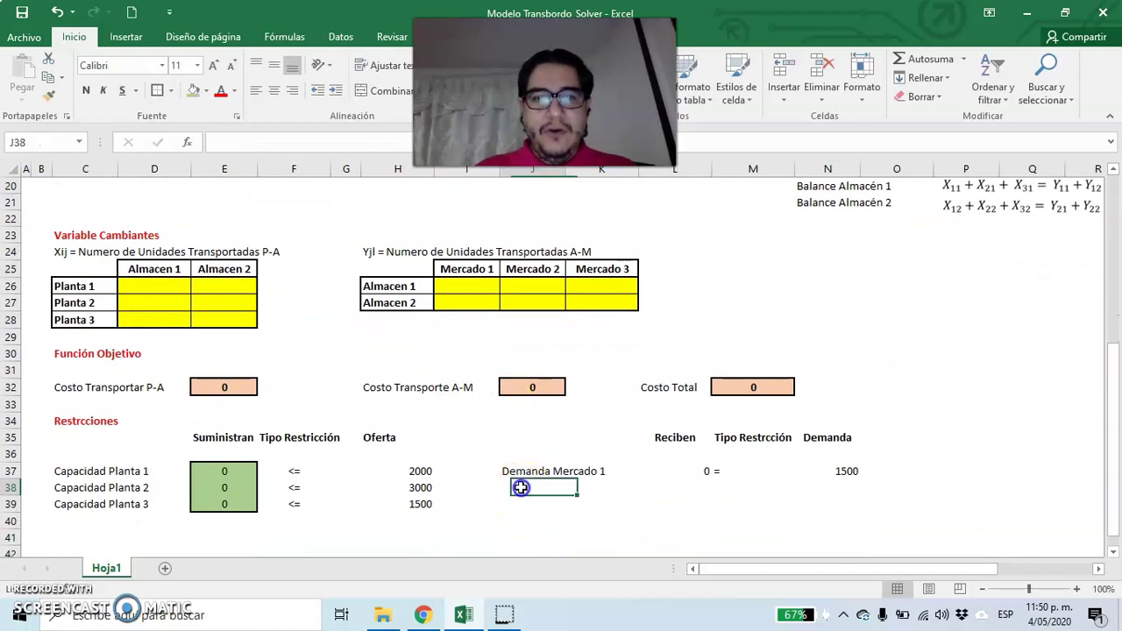
{"action": "type", "text": "Demanda"}
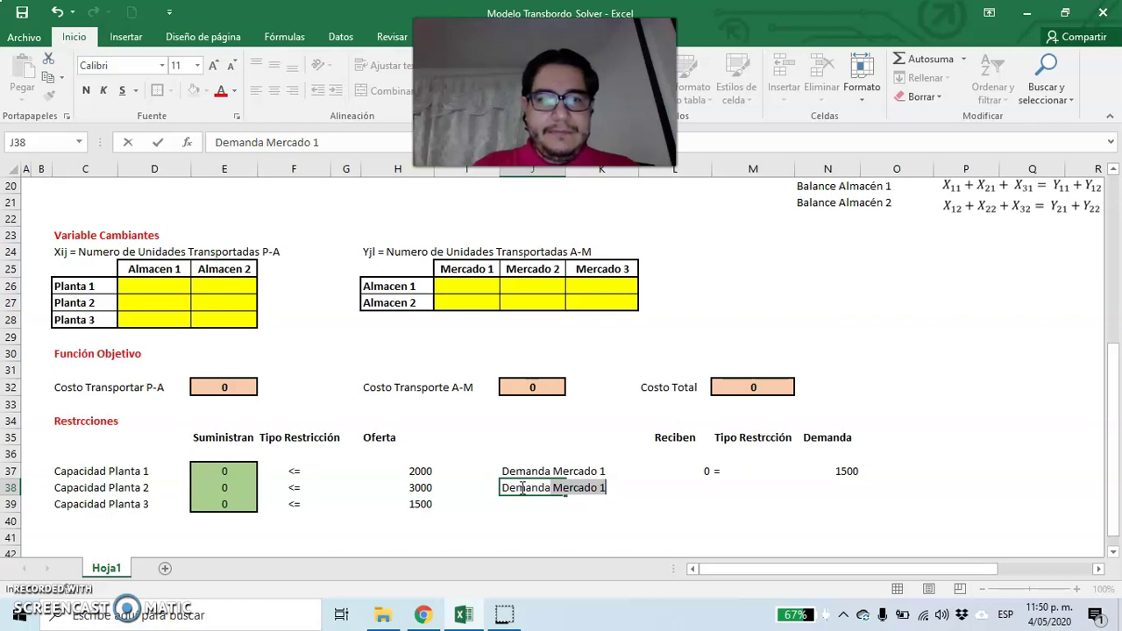
{"action": "key", "text": "Tab"}
{"action": "key", "text": "Tab"}
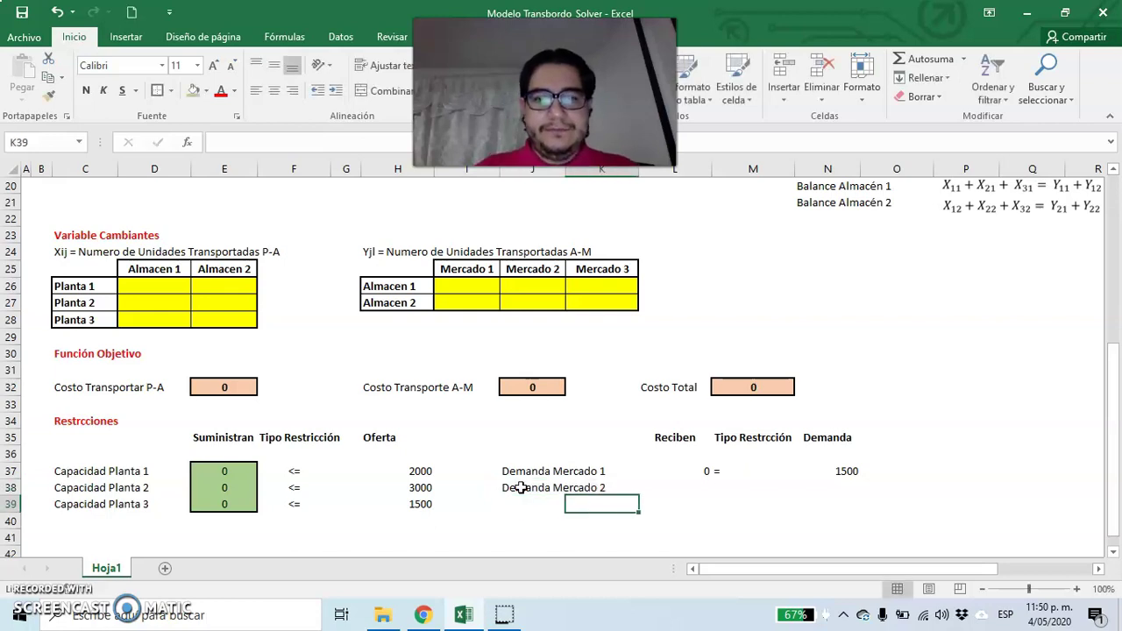
Enter in L38 the sum of the units Mercado 2 receives from both warehouses, J26:J27.
{"action": "type", "text": "+suma"}
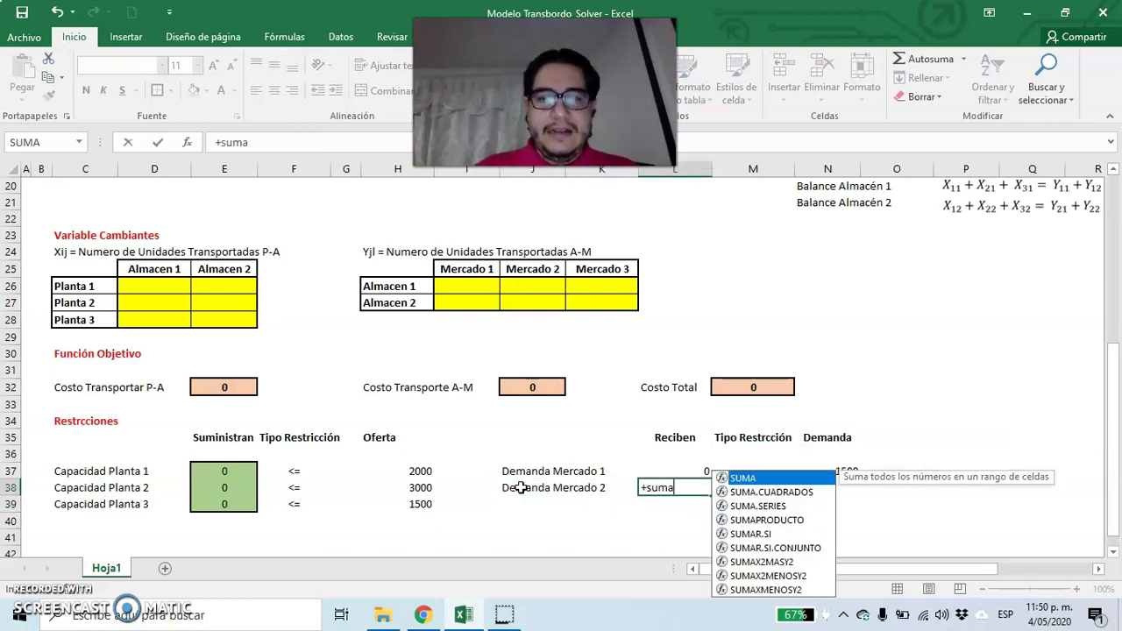
{"action": "double_click", "coordinate": [754, 473]}
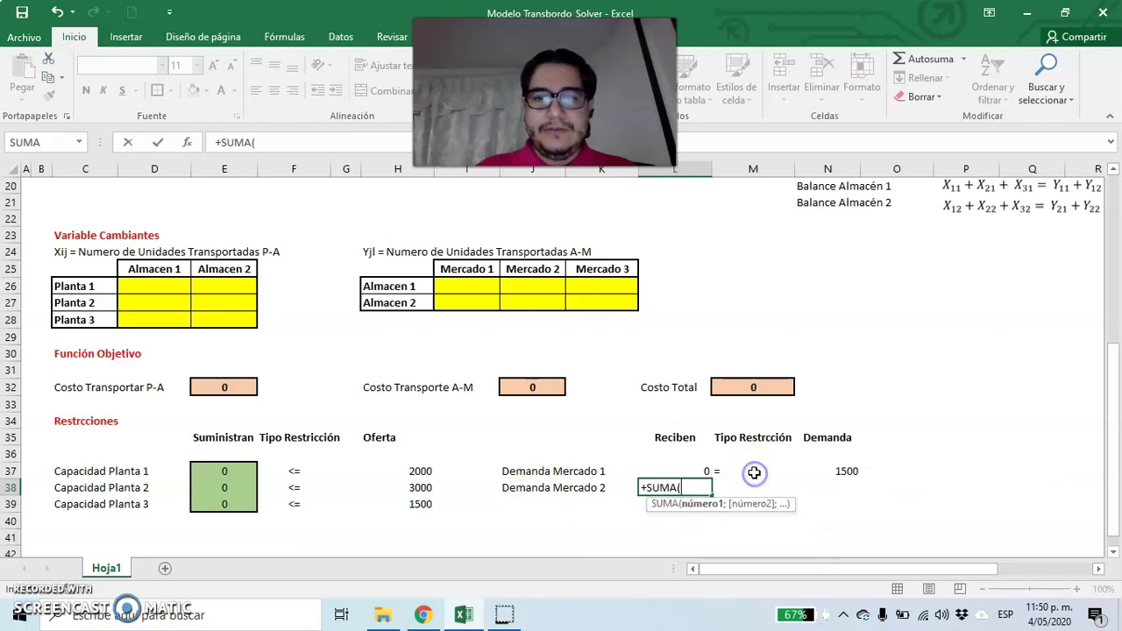
{"action": "left_click", "coordinate": [537, 288]}
{"action": "left_click_drag", "start_coordinate": [537, 287], "coordinate": [533, 298]}
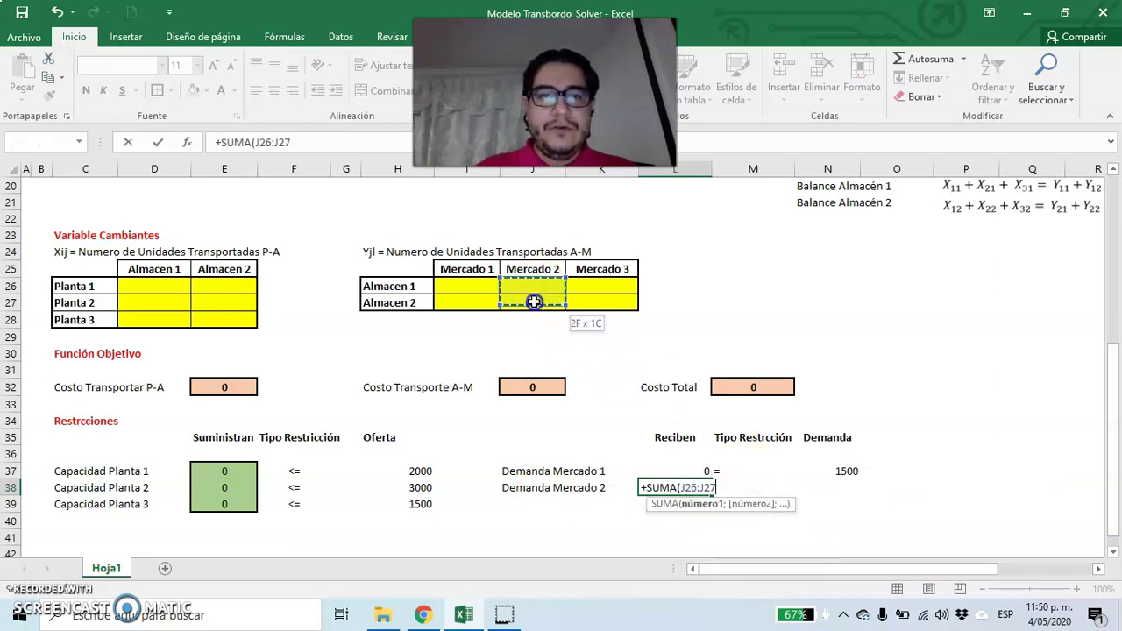
{"action": "type", "text": ")"}
{"action": "key", "text": "Return"}
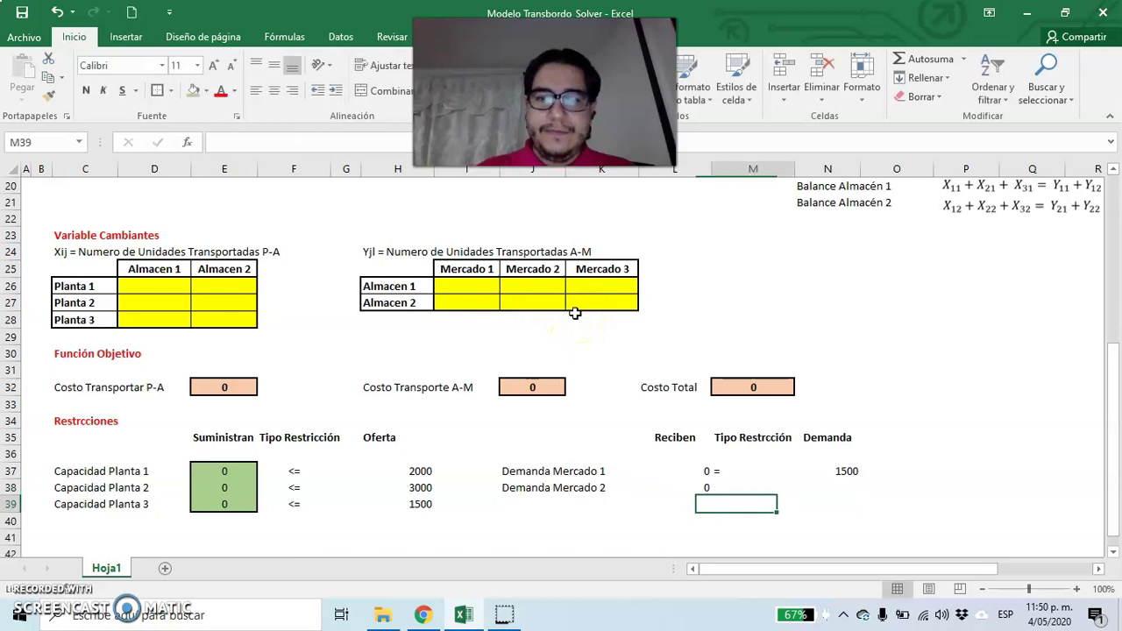
Enter the equals sign as text in M38 as the constraint type for Mercado 2.
{"action": "key", "text": "Up"}
{"action": "type", "text": "="}
{"action": "key", "text": "Right"}
{"action": "key", "text": "Left"}
{"action": "key", "text": "BackSpace"}
{"action": "key", "text": "BackSpace"}
{"action": "key", "text": "BackSpace"}
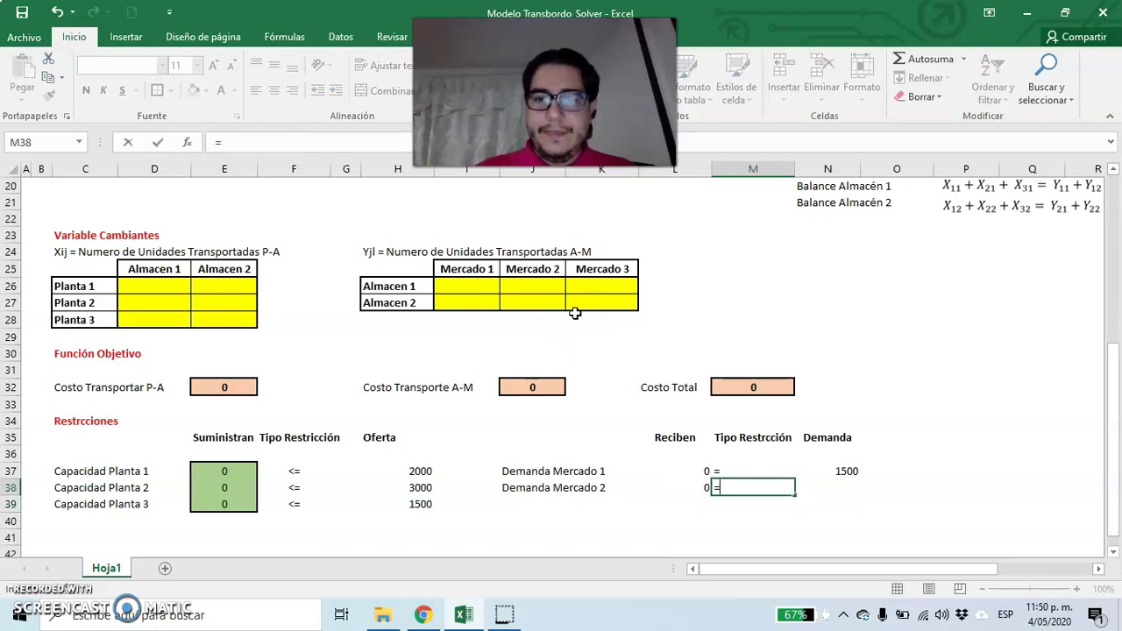
{"action": "key", "text": "Return"}
Link N38 to the Mercado 2 demand in E17.
{"action": "type", "text": "+"}
{"action": "scroll", "coordinate": [385, 298], "scroll_direction": "up", "scroll_amount": 2}
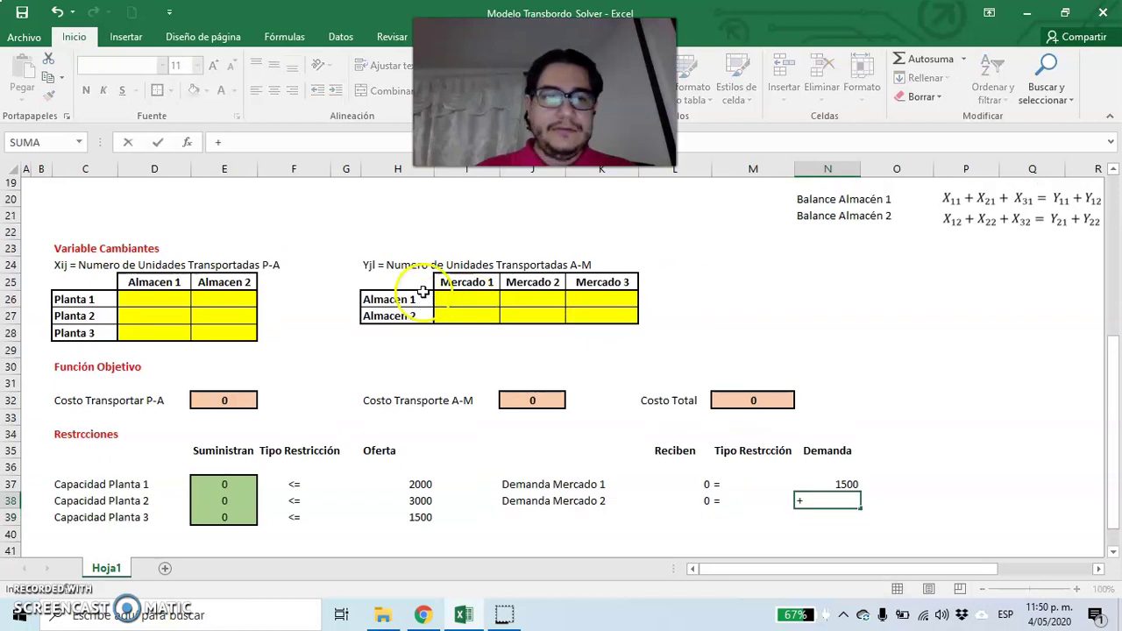
{"action": "left_click", "coordinate": [224, 237]}
{"action": "key", "text": "Return"}
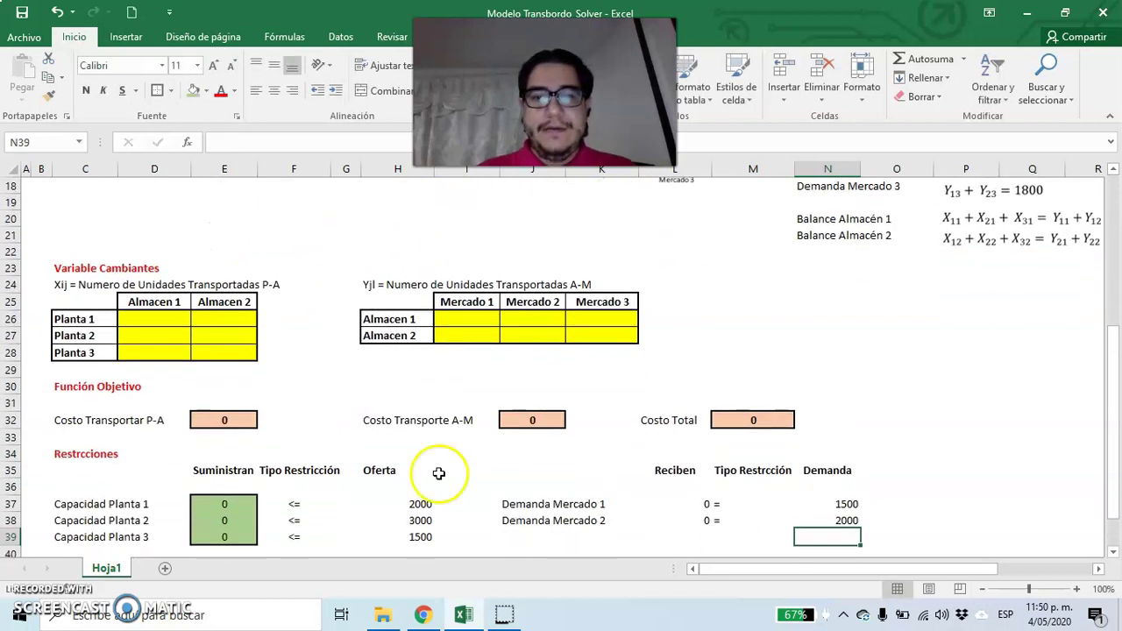
Enter the constraint label Demanda Mercado 3 in J39.
{"action": "left_click", "coordinate": [523, 537]}
{"action": "type", "text": "Demanda Merca"}
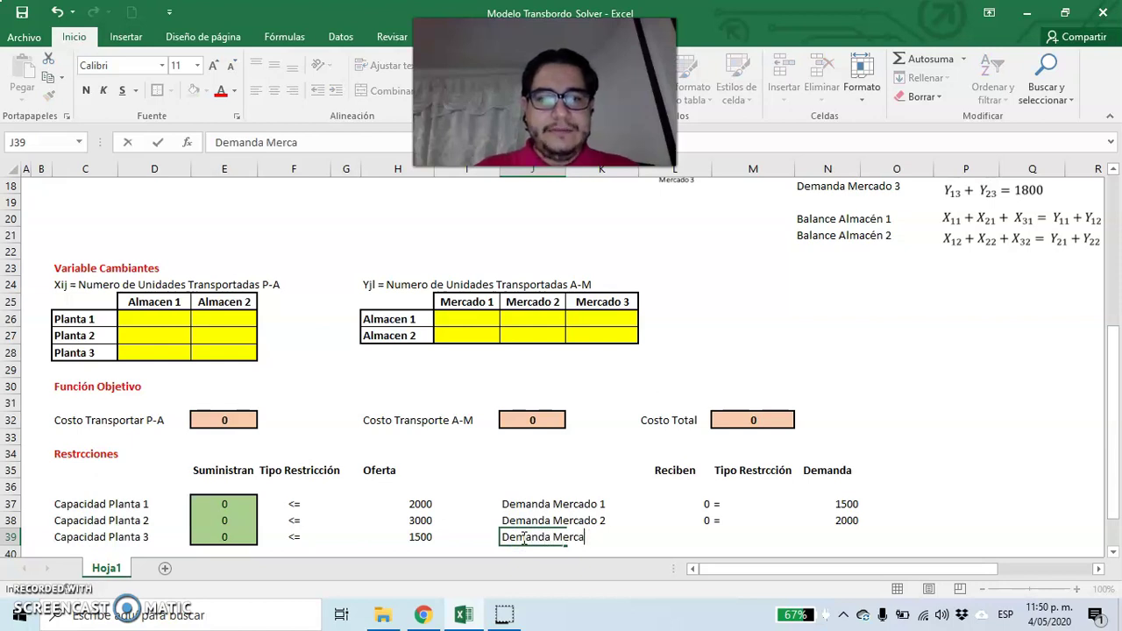
{"action": "key", "text": "Return"}
Enter in L39 the sum of the units Mercado 3 receives from both warehouses, K26:K27.
{"action": "key", "text": "Up"}
{"action": "key", "text": "Up"}
{"action": "key", "text": "Right"}
{"action": "key", "text": "Right"}
{"action": "key", "text": "Right"}
{"action": "key", "text": "Down"}
{"action": "key", "text": "Left"}
{"action": "type", "text": "suma"}
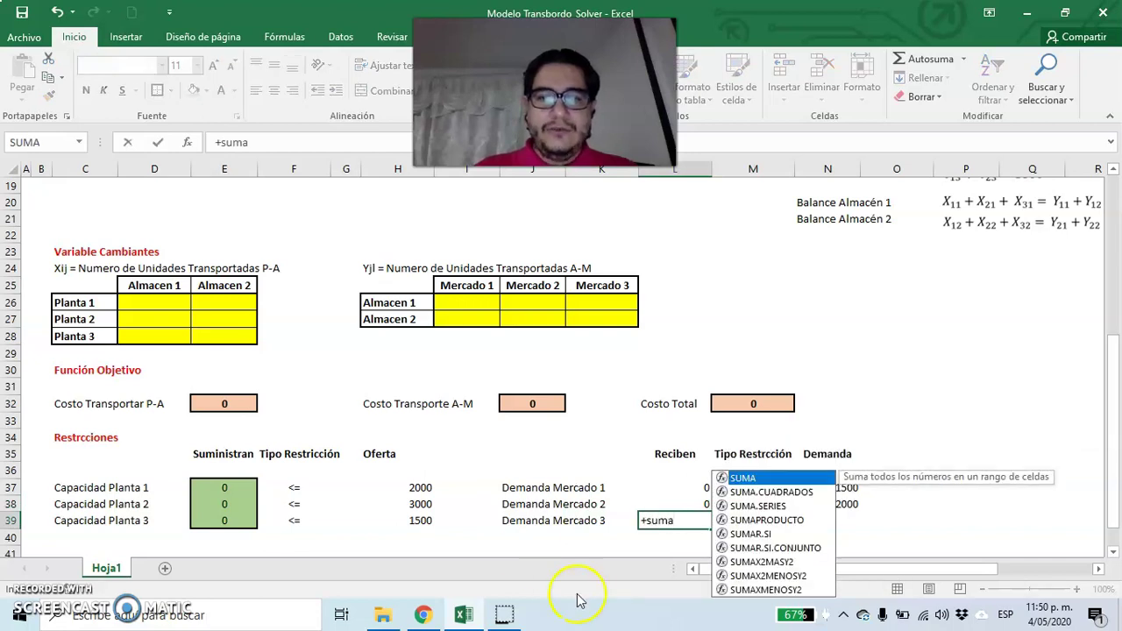
{"action": "double_click", "coordinate": [744, 478]}
{"action": "left_click_drag", "start_coordinate": [616, 309], "coordinate": [611, 315]}
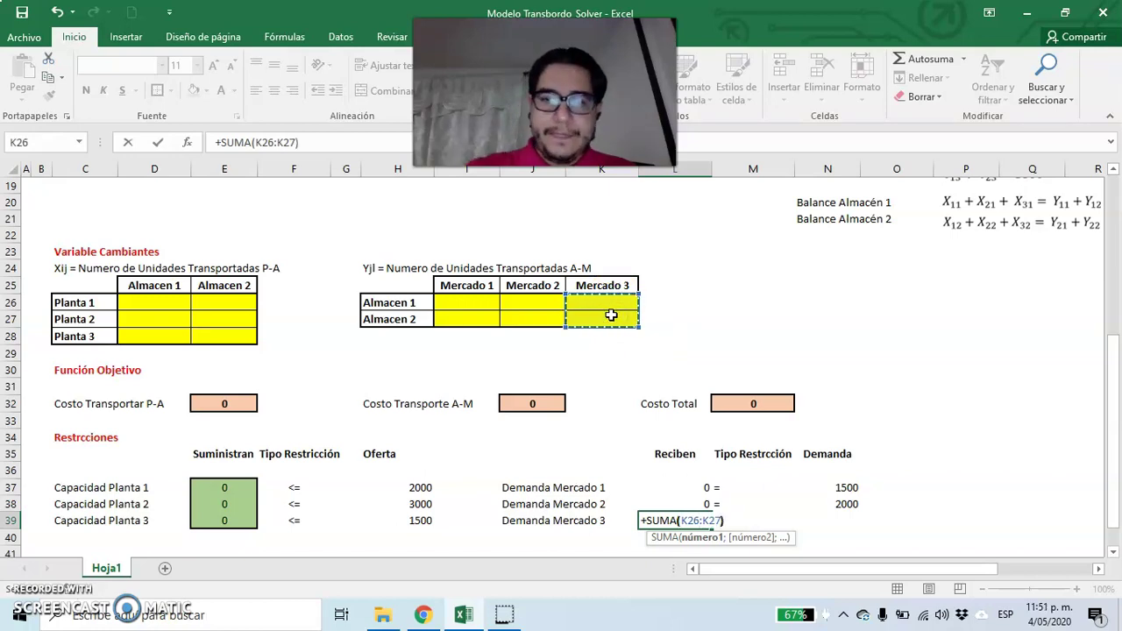
{"action": "type", "text": ")"}
{"action": "key", "text": "Tab"}
Set the constraint type in M39 to = and link N39 to the Mercado 3 demand in F17.
{"action": "type", "text": "?="}
{"action": "type", "text": "="}
{"action": "key", "text": "Tab"}
{"action": "type", "text": "+"}
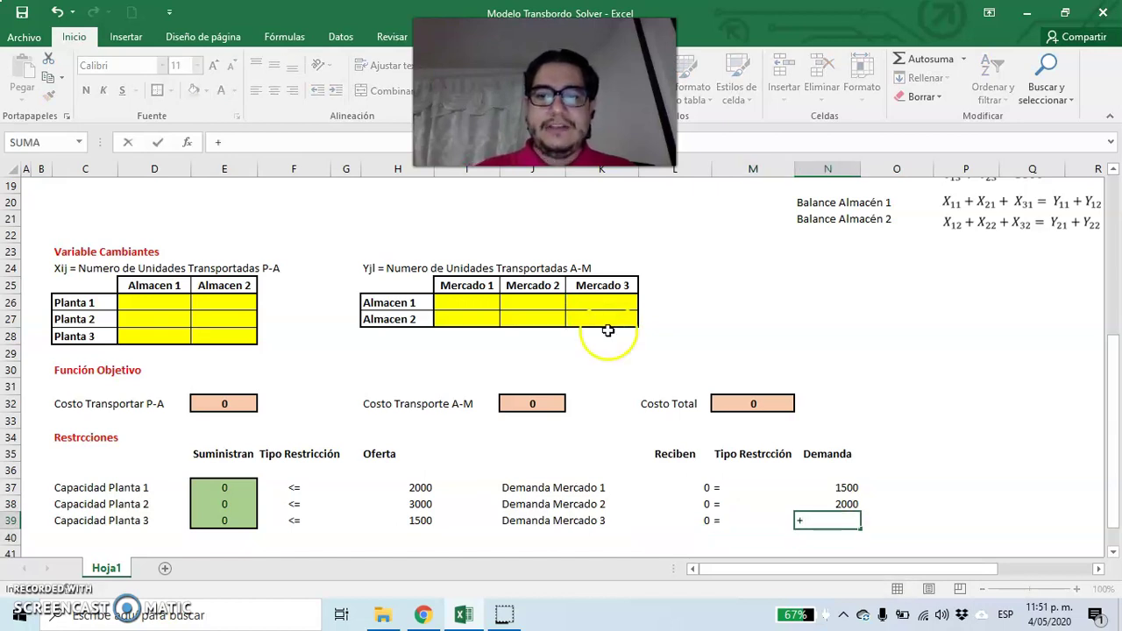
{"action": "scroll", "coordinate": [608, 330], "scroll_direction": "up", "scroll_amount": 2}
{"action": "left_click", "coordinate": [302, 255]}
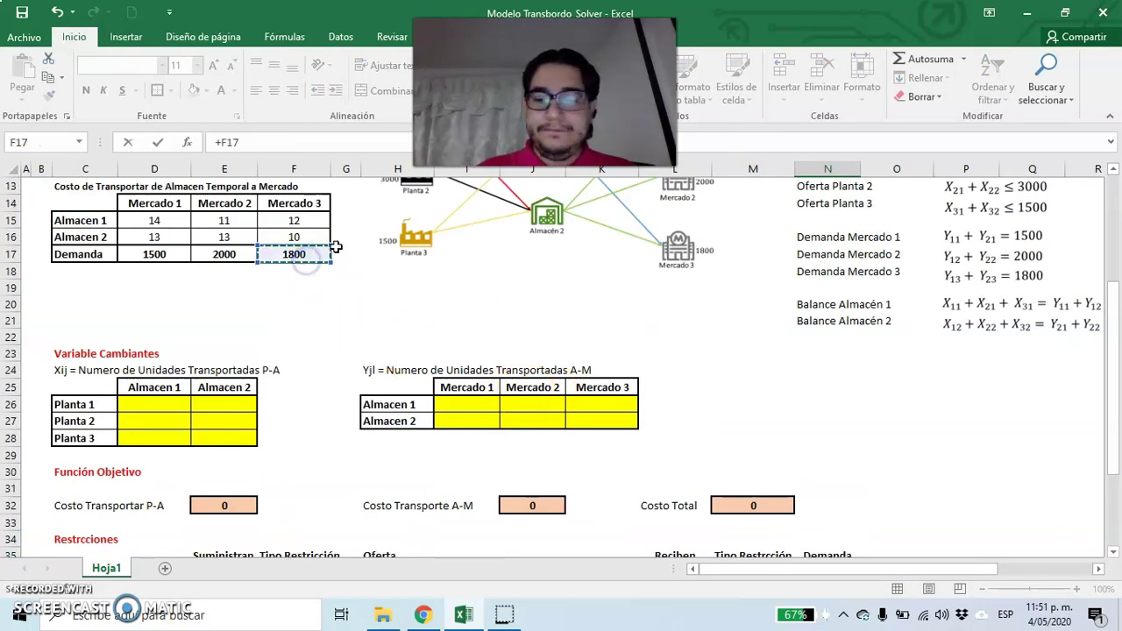
{"action": "key", "text": "Return"}
Center the contents of the market demand constraint cells L37:N39.
{"action": "scroll", "coordinate": [336, 248], "scroll_direction": "down", "scroll_amount": 2}
{"action": "left_click_drag", "start_coordinate": [679, 483], "coordinate": [817, 520]}
{"action": "left_click", "coordinate": [274, 91]}
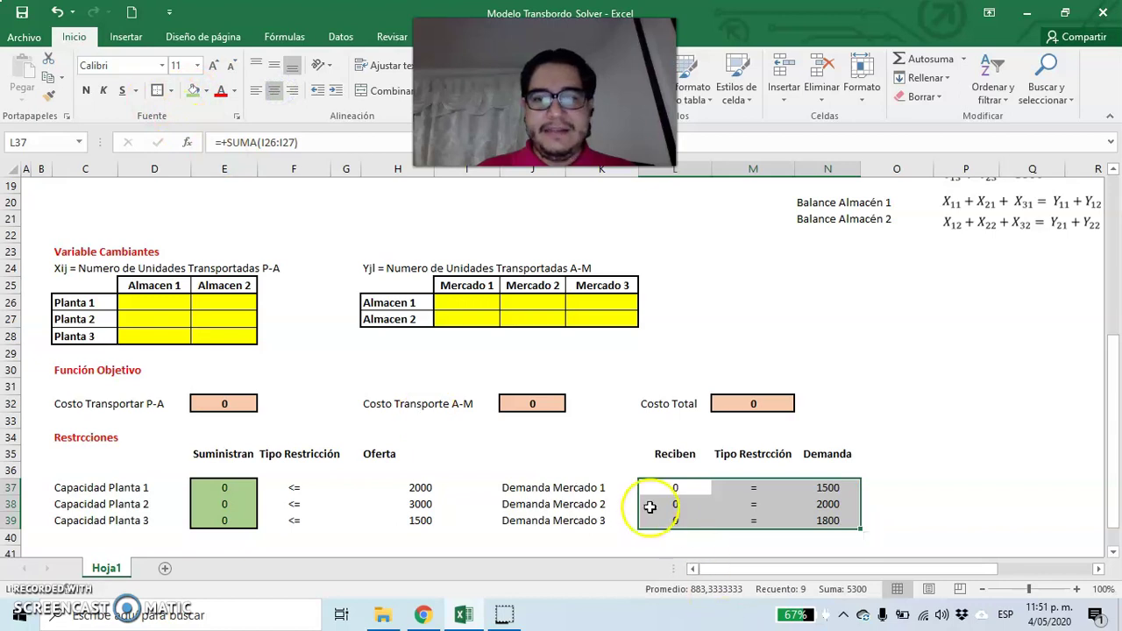
Apply an outside border around the received-units cells L37:L39.
{"action": "left_click", "coordinate": [673, 487]}
{"action": "left_click_drag", "start_coordinate": [674, 488], "coordinate": [671, 518]}
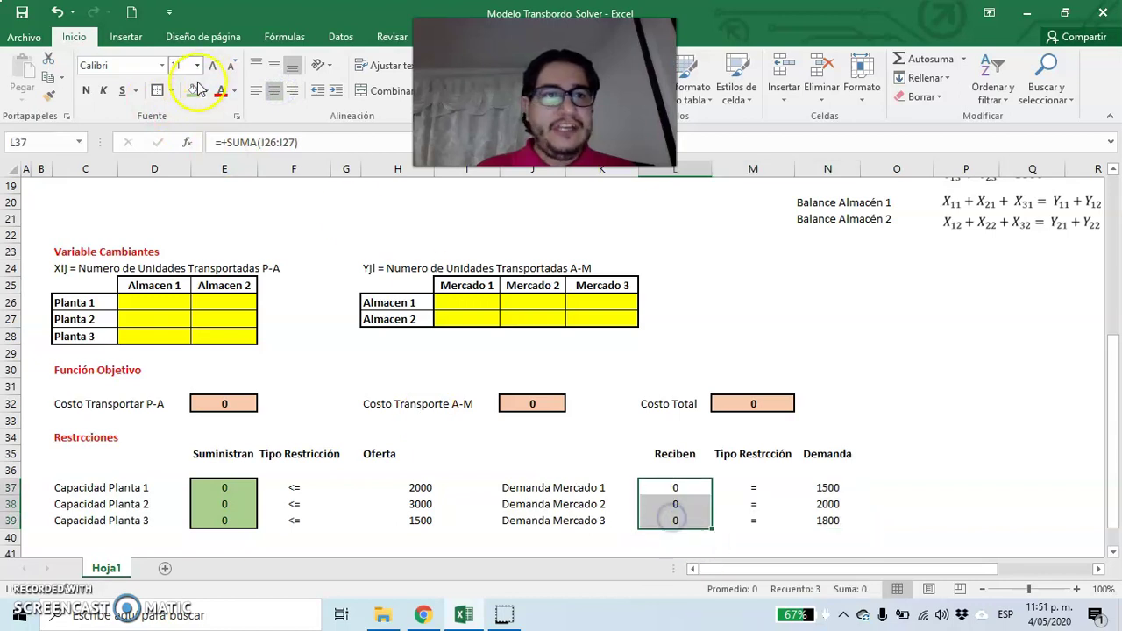
{"action": "left_click", "coordinate": [157, 91]}
Enter the constraint label Balance Almacen 1 in C42 and move it down to C43.
{"action": "scroll", "coordinate": [517, 380], "scroll_direction": "down", "scroll_amount": 2}
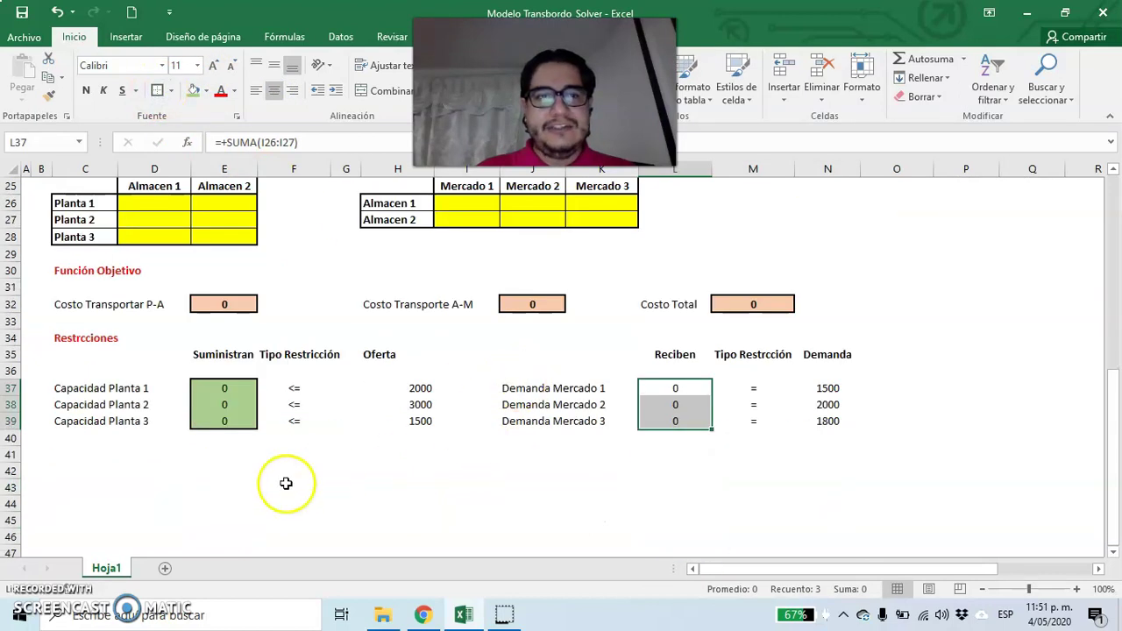
{"action": "left_click", "coordinate": [223, 485]}
{"action": "left_click", "coordinate": [81, 471]}
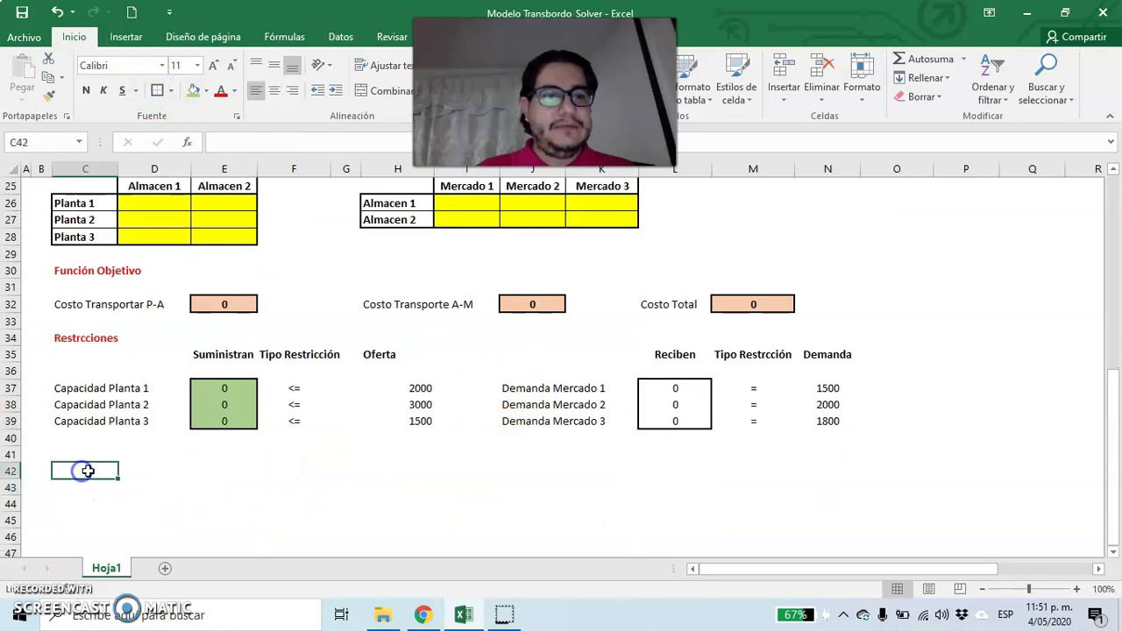
{"action": "type", "text": "Balance Almacen"}
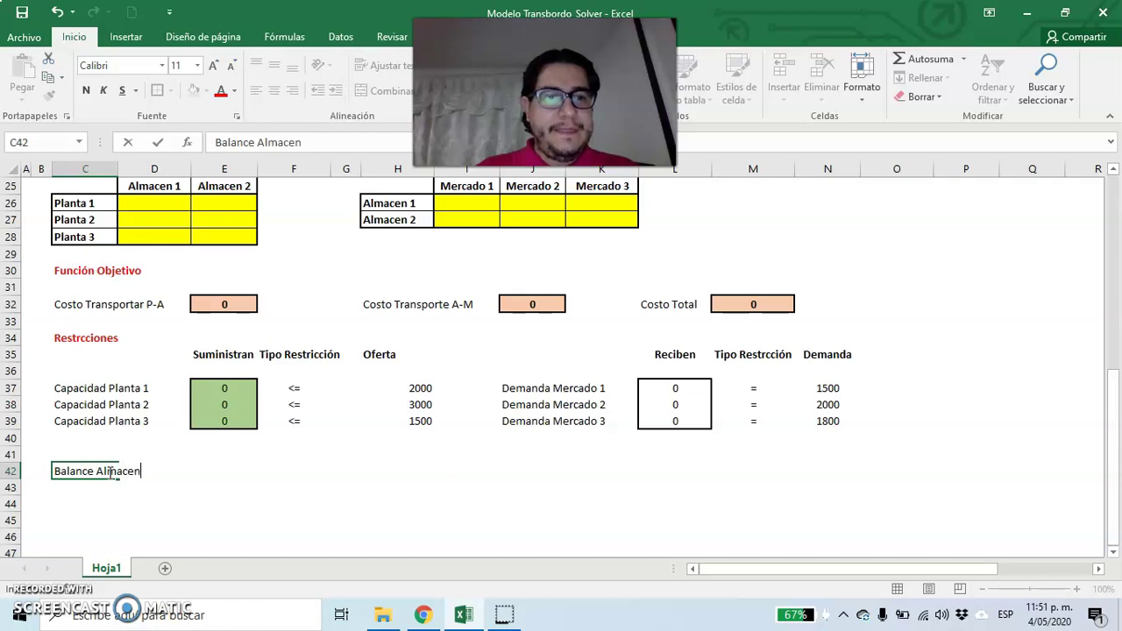
{"action": "key", "text": "Return"}
{"action": "key", "text": "Right"}
{"action": "key", "text": "Right"}
{"action": "key", "text": "Up"}
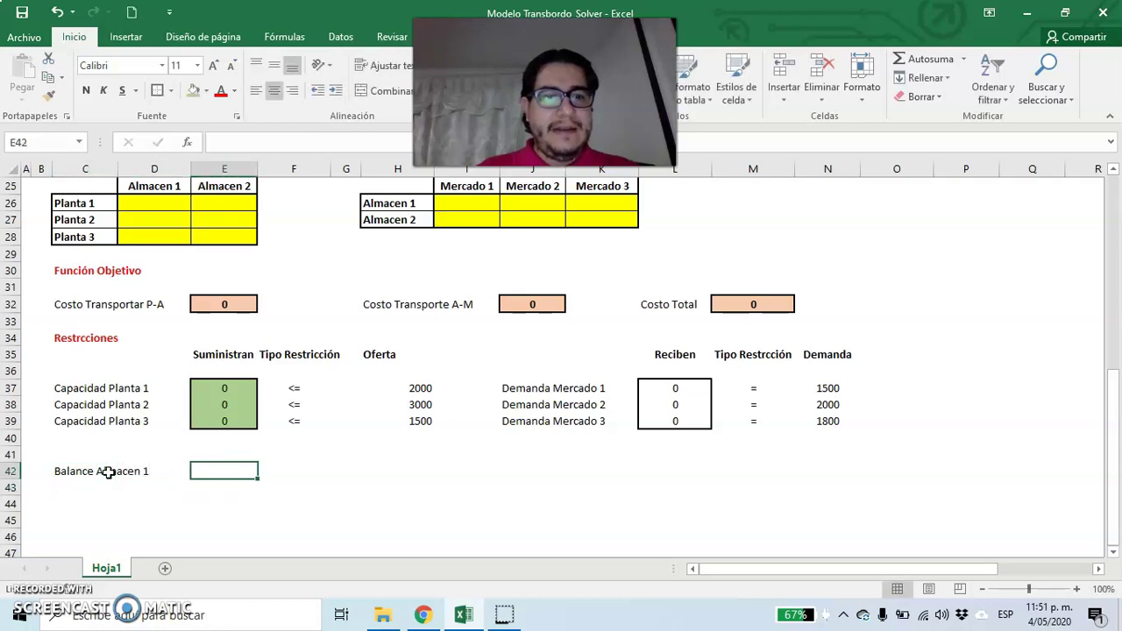
{"action": "left_click", "coordinate": [90, 470]}
{"action": "left_click_drag", "start_coordinate": [90, 482], "coordinate": [88, 498]}
Enter the warehouse balance headers Recibe in E41, Tipo Restrcción in F41 and Suministra in H41.
{"action": "left_click", "coordinate": [180, 471]}
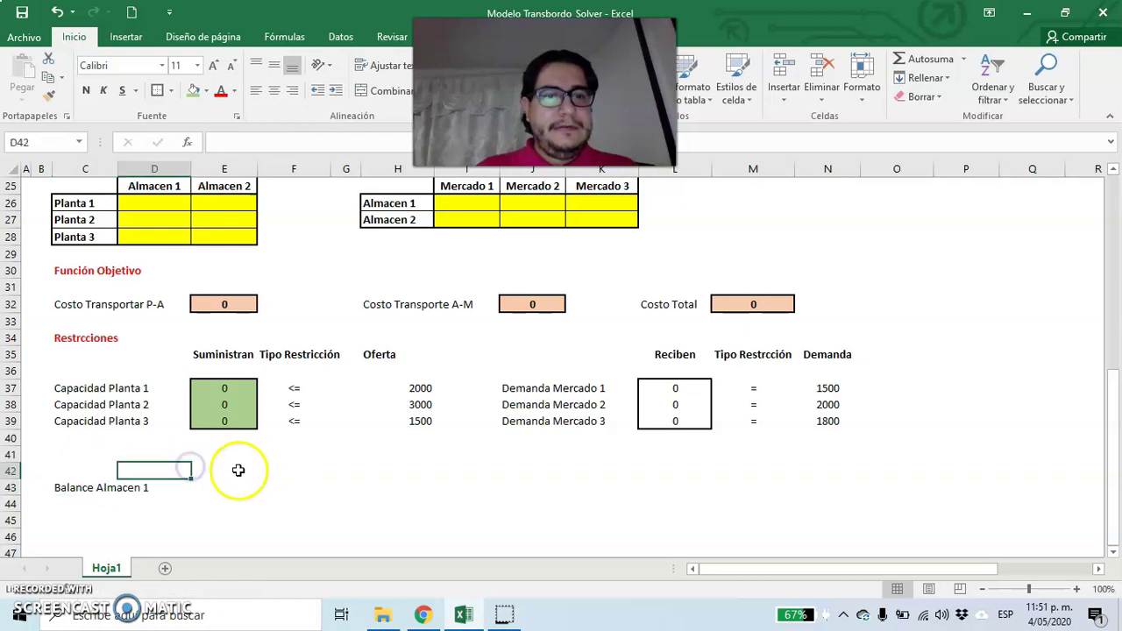
{"action": "left_click", "coordinate": [222, 468]}
{"action": "key", "text": "Up"}
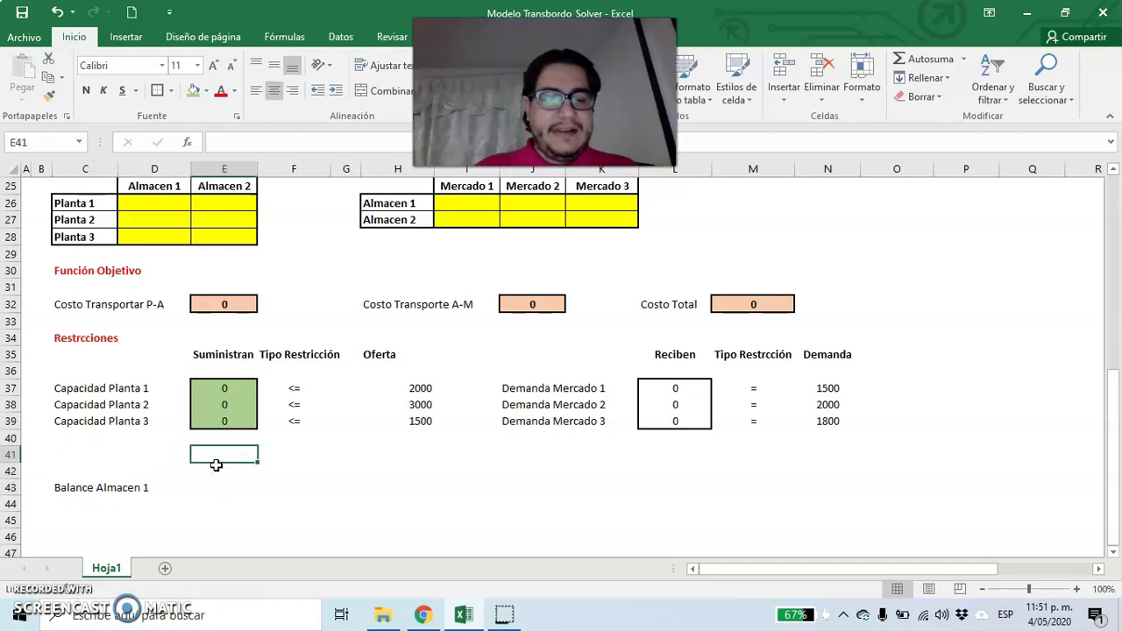
{"action": "type", "text": "Recibe"}
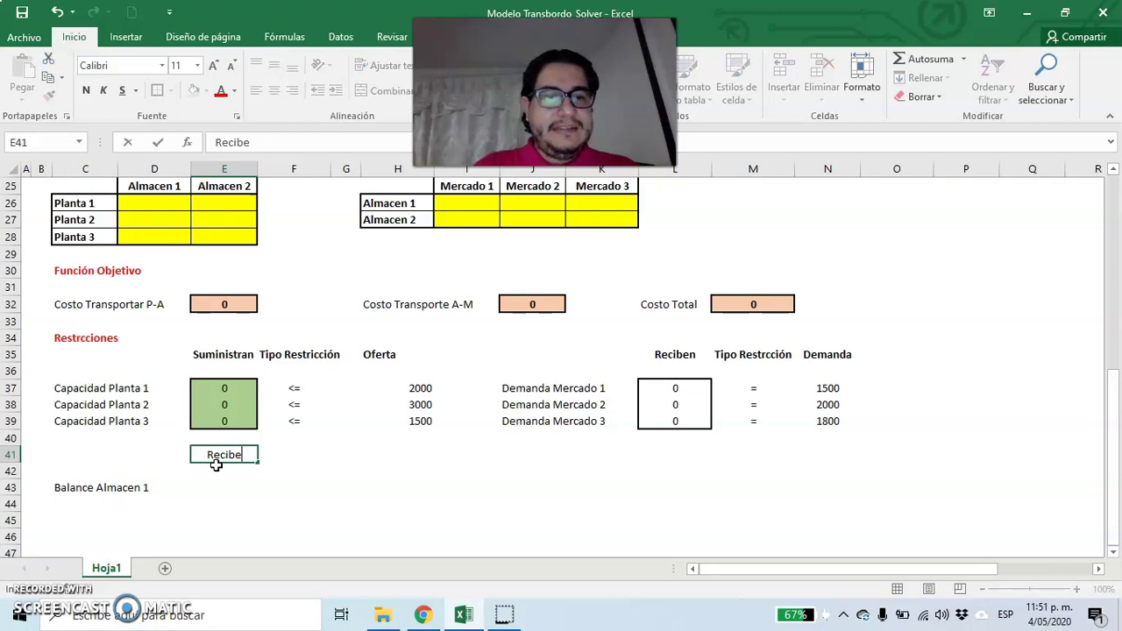
{"action": "key", "text": "Tab"}
{"action": "type", "text": "Ti"}
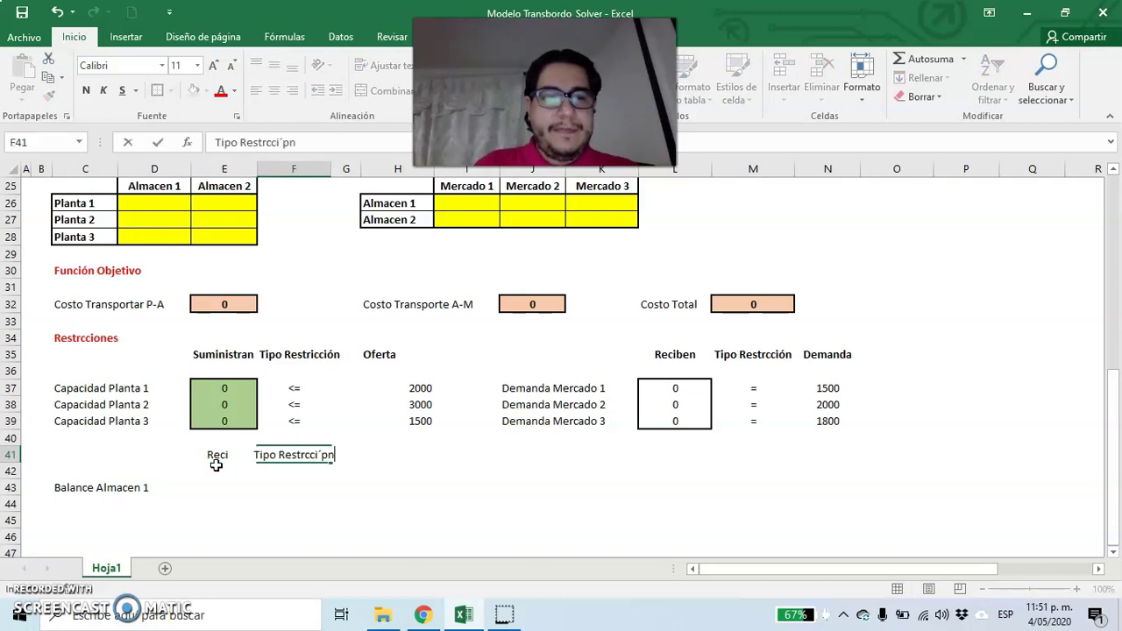
{"action": "type", "text": "po Restrcción"}
{"action": "key", "text": "Tab"}
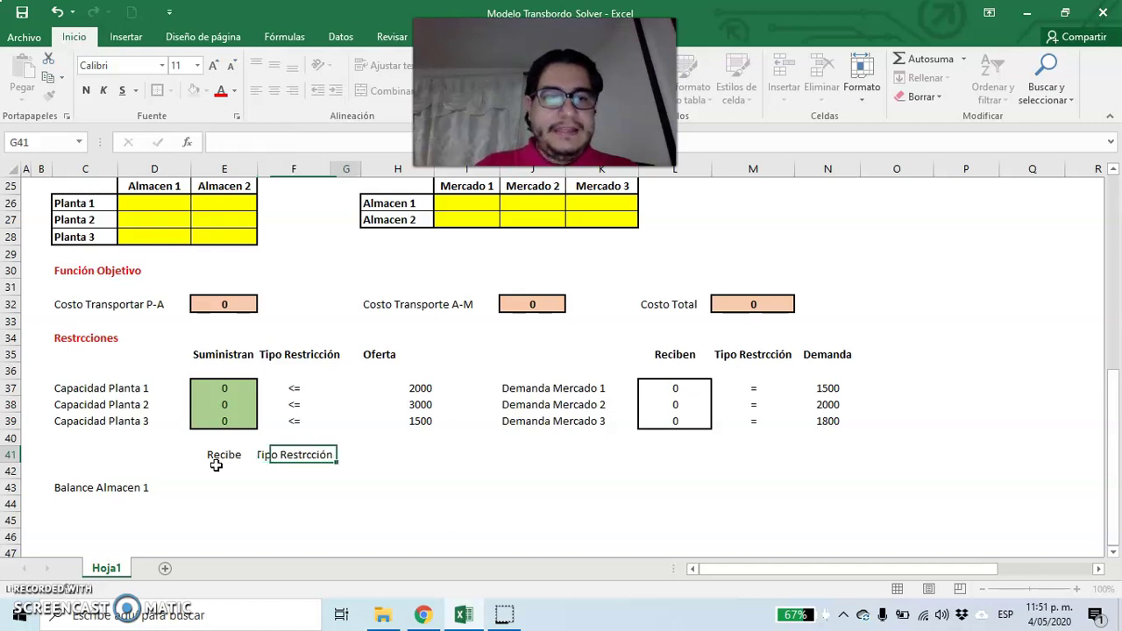
{"action": "key", "text": "Tab"}
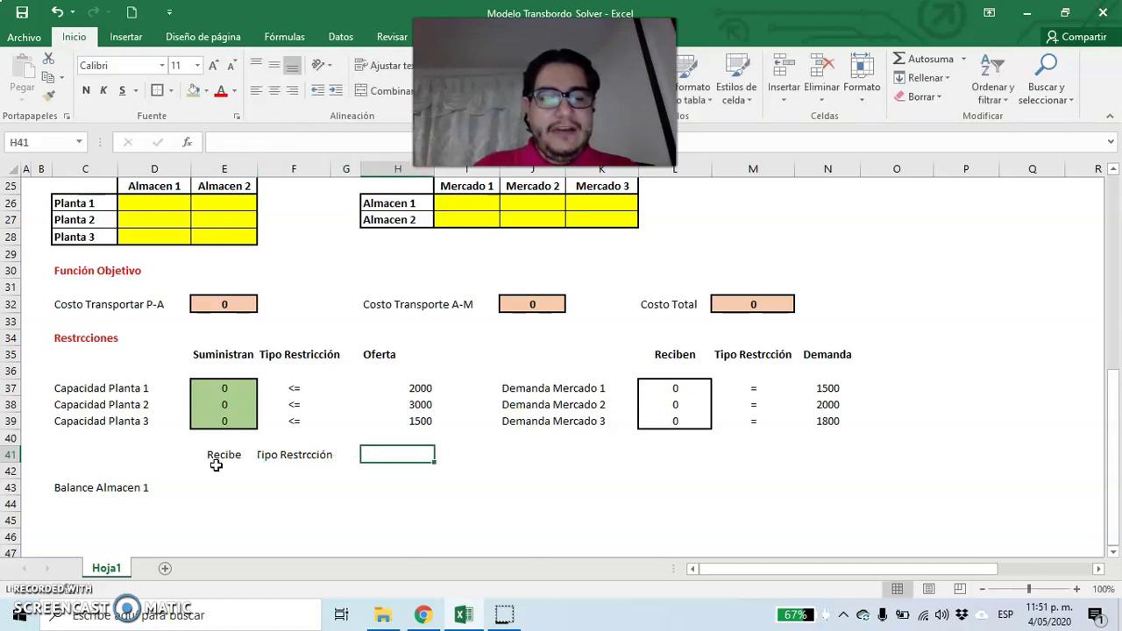
{"action": "type", "text": "Suministra"}
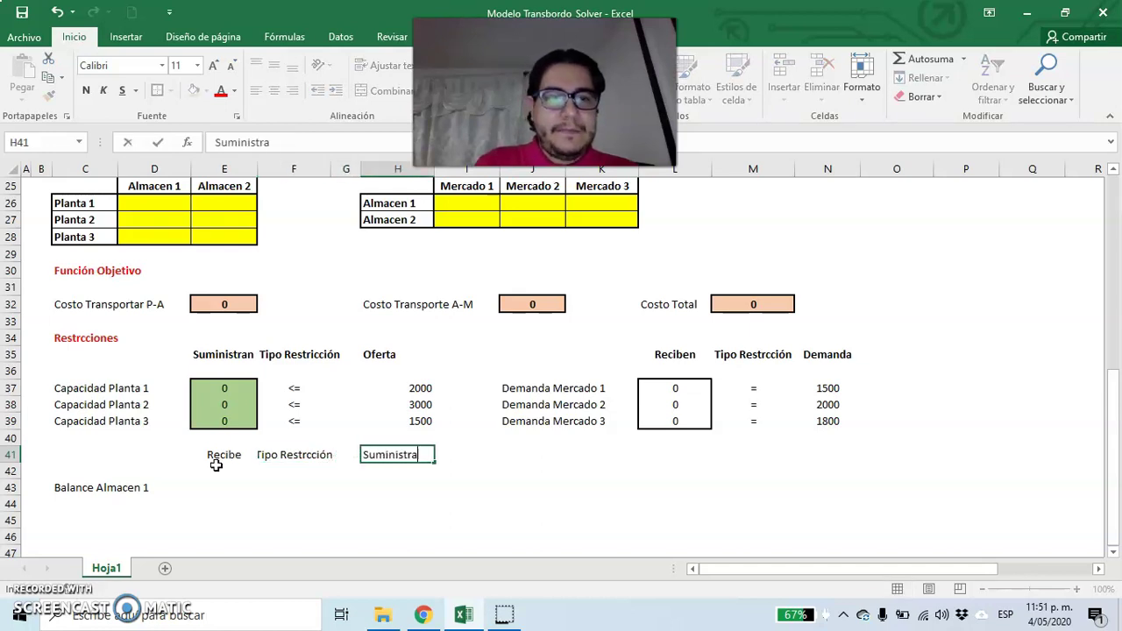
{"action": "key", "text": "Return"}
Enter the Balance Almacen 1 received-units formula +SUMA(D26:D28) in E43.
{"action": "key", "text": "Down"}
{"action": "key", "text": "Left"}
{"action": "key", "text": "Left"}
{"action": "key", "text": "Left"}
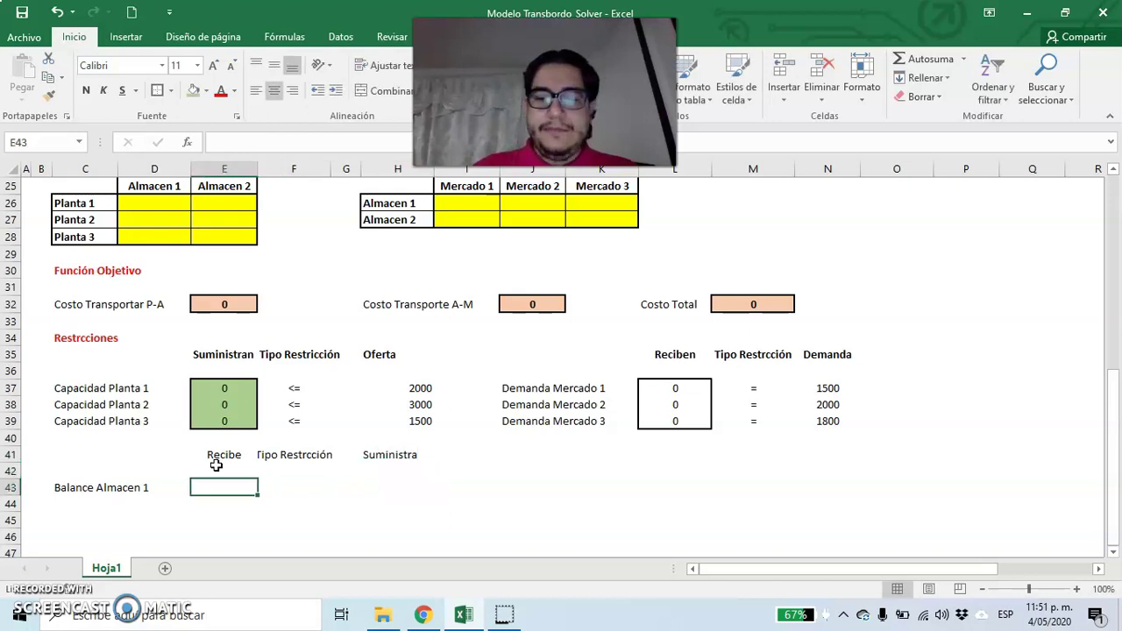
{"action": "type", "text": "+suma"}
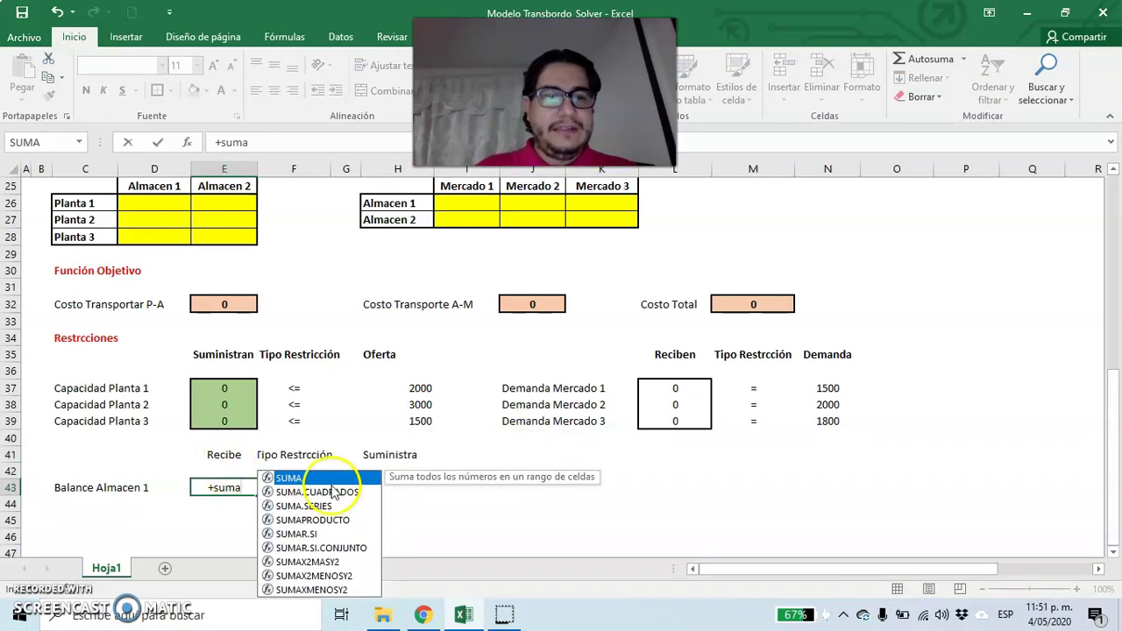
{"action": "double_click", "coordinate": [325, 477]}
{"action": "scroll", "coordinate": [338, 408], "scroll_direction": "up", "scroll_amount": 1}
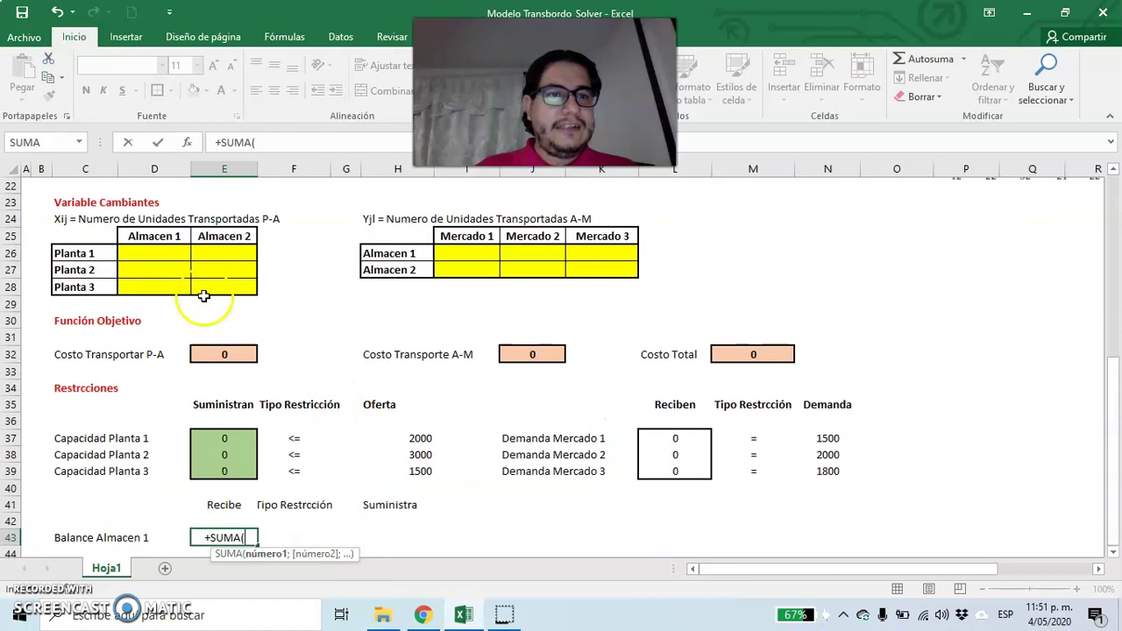
{"action": "left_click", "coordinate": [178, 251]}
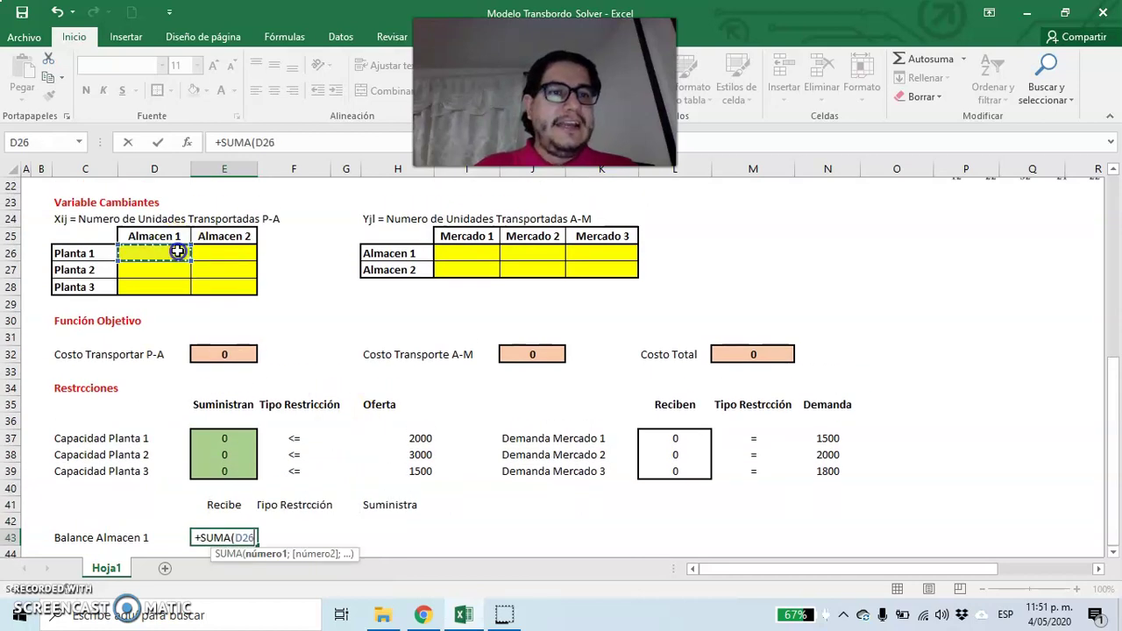
{"action": "left_click_drag", "start_coordinate": [175, 253], "coordinate": [169, 287]}
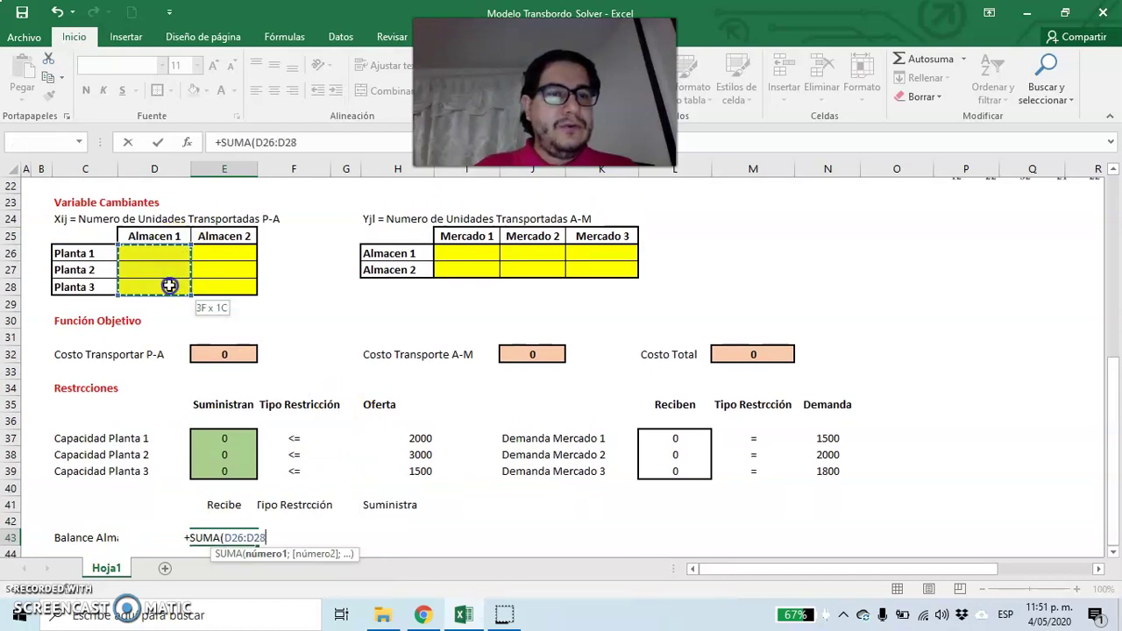
{"action": "type", "text": ")"}
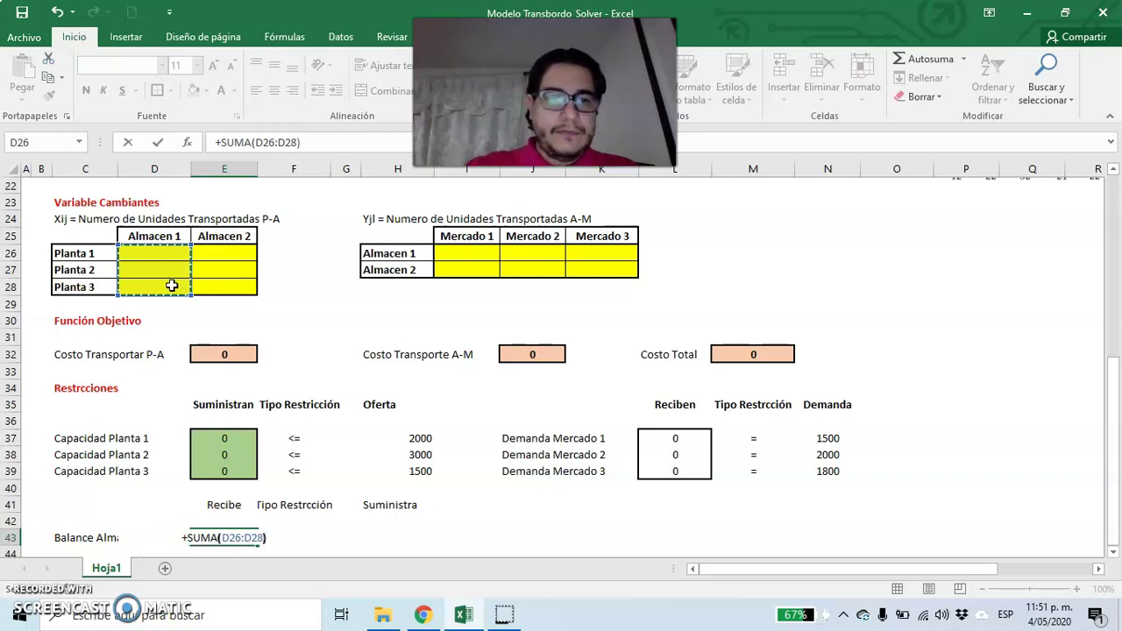
{"action": "key", "text": "Tab"}
{"action": "type", "text": "?"}
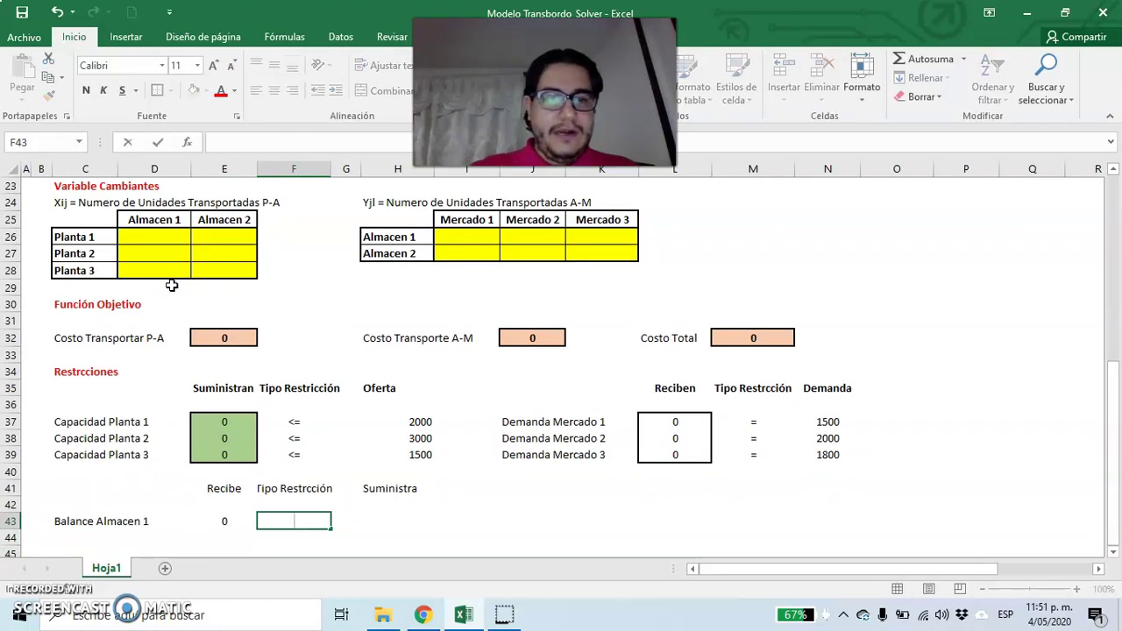
{"action": "type", "text": "="}
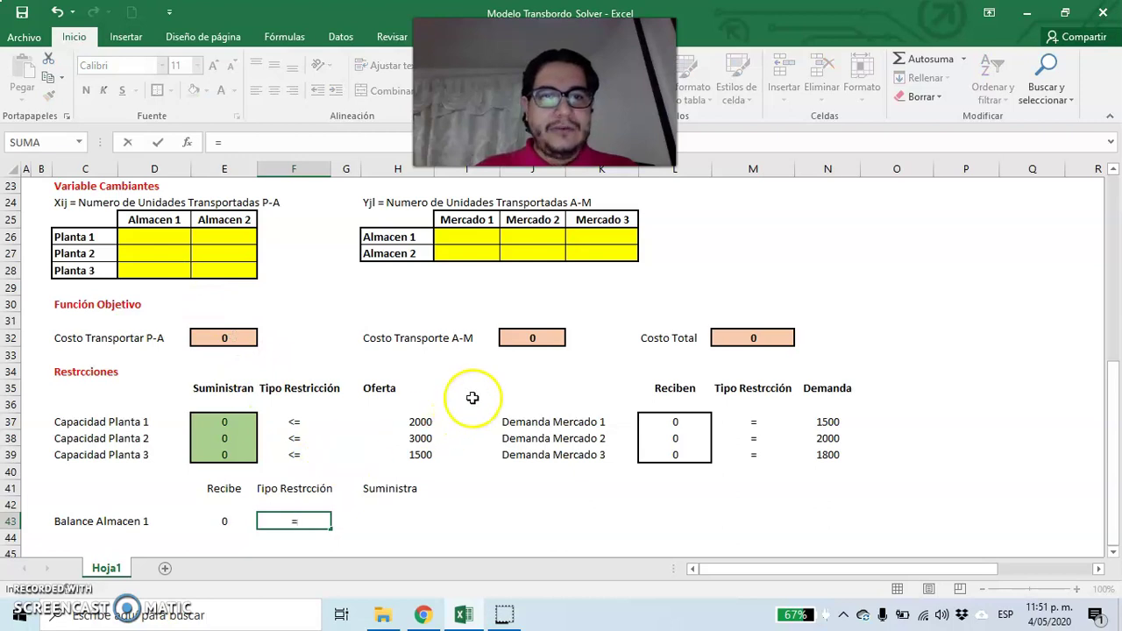
{"action": "left_click", "coordinate": [465, 238]}
{"action": "left_click_drag", "start_coordinate": [465, 237], "coordinate": [573, 231]}
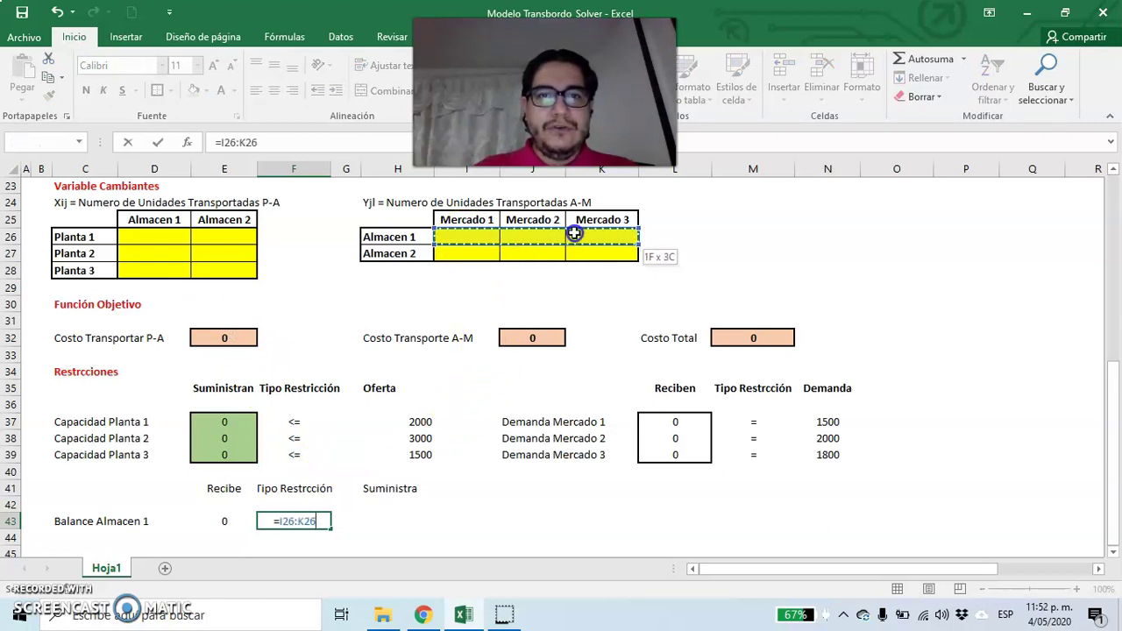
{"action": "type", "text": ")"}
{"action": "key", "text": "Return"}
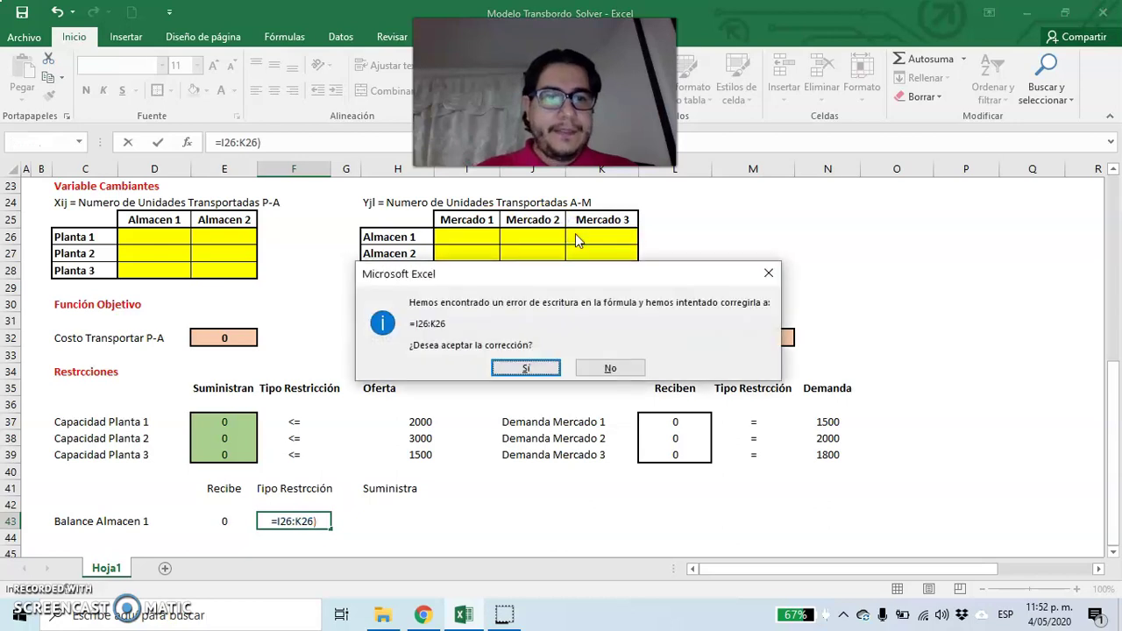
{"action": "key", "text": "Return"}
{"action": "key", "text": "F2"}
Enter the Almacen 1 supplied-units formula +SUMA(I26:K26) in F43.
{"action": "key", "text": "Up"}
{"action": "type", "text": "+suma"}
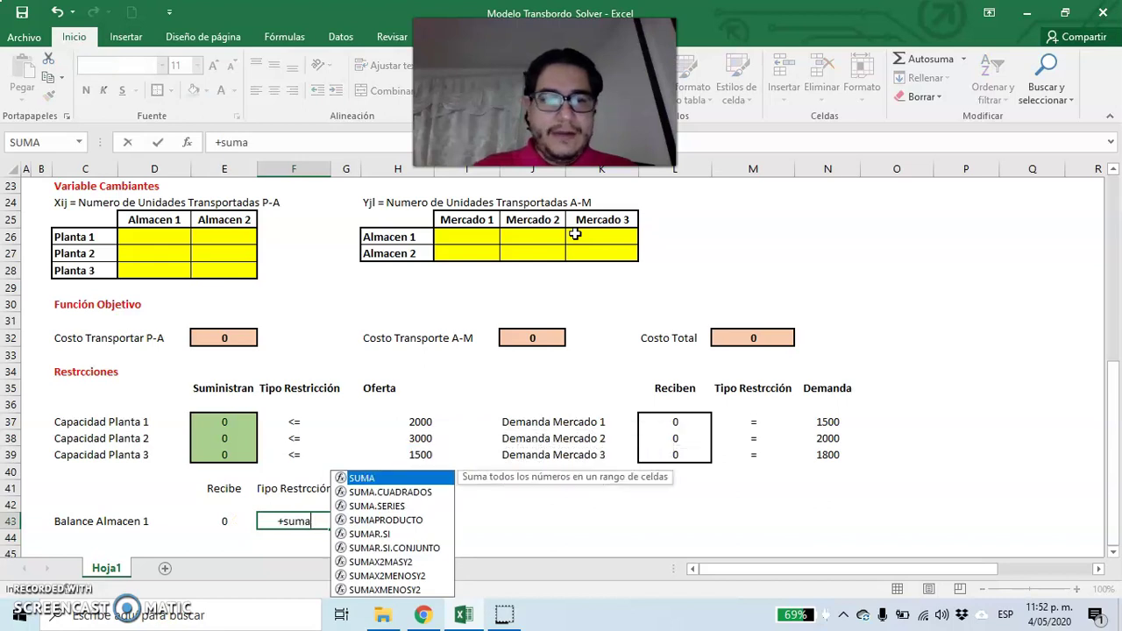
{"action": "double_click", "coordinate": [379, 478]}
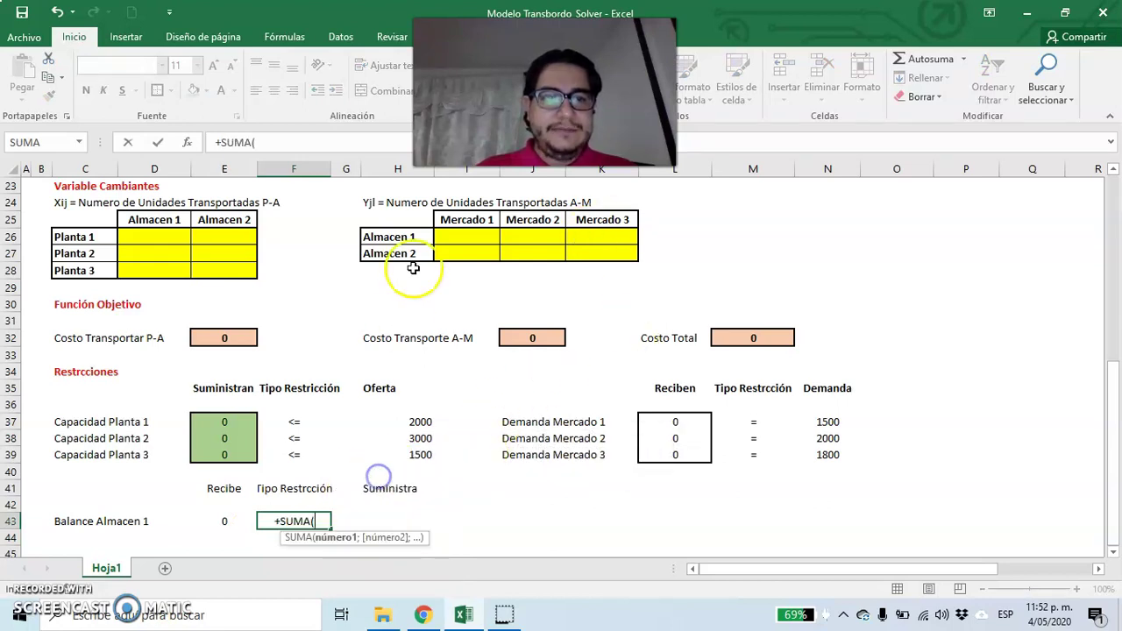
{"action": "left_click", "coordinate": [471, 241]}
{"action": "left_click_drag", "start_coordinate": [496, 241], "coordinate": [605, 235]}
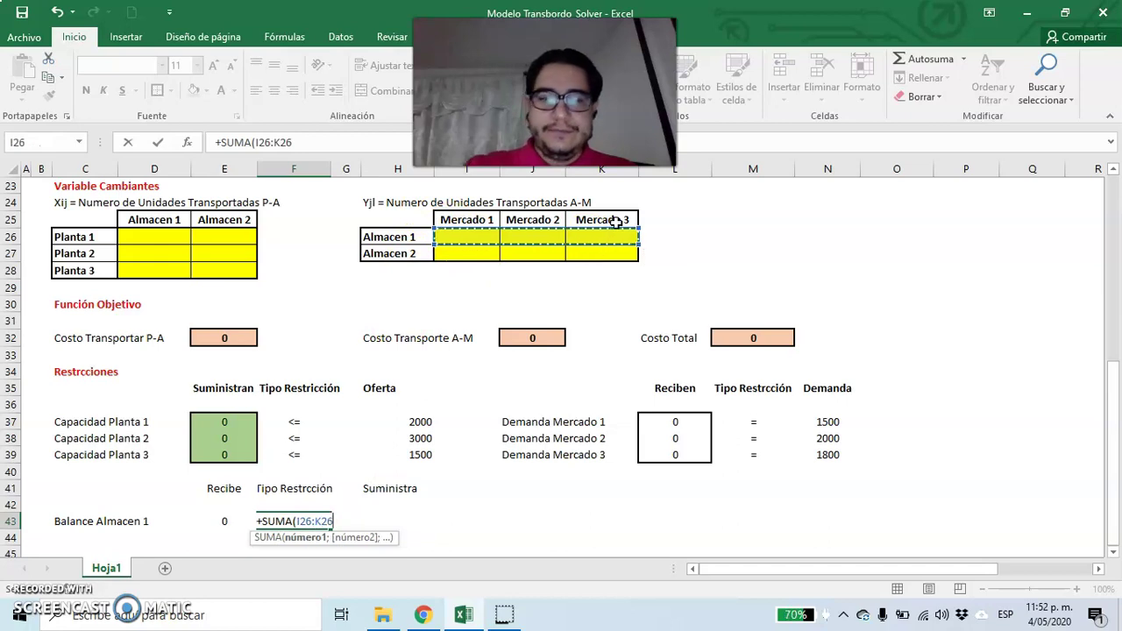
{"action": "type", "text": ")"}
{"action": "key", "text": "Return"}
Enter the constraint label Balance Almacen 2 in C44.
{"action": "key", "text": "Left"}
{"action": "key", "text": "Left"}
{"action": "key", "text": "Left"}
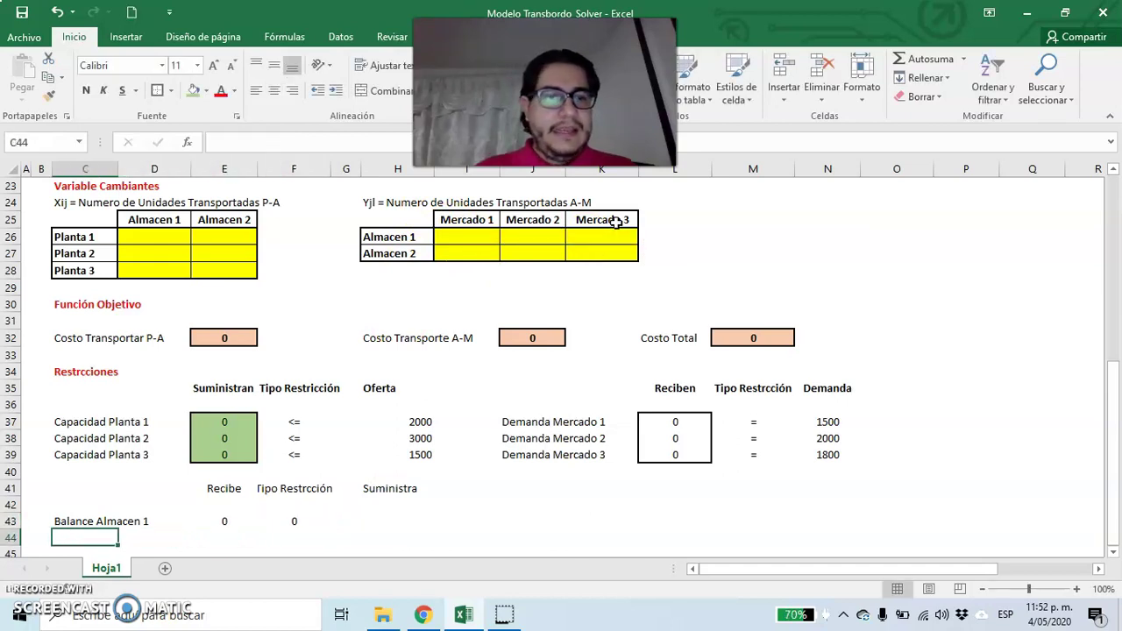
{"action": "type", "text": "B"}
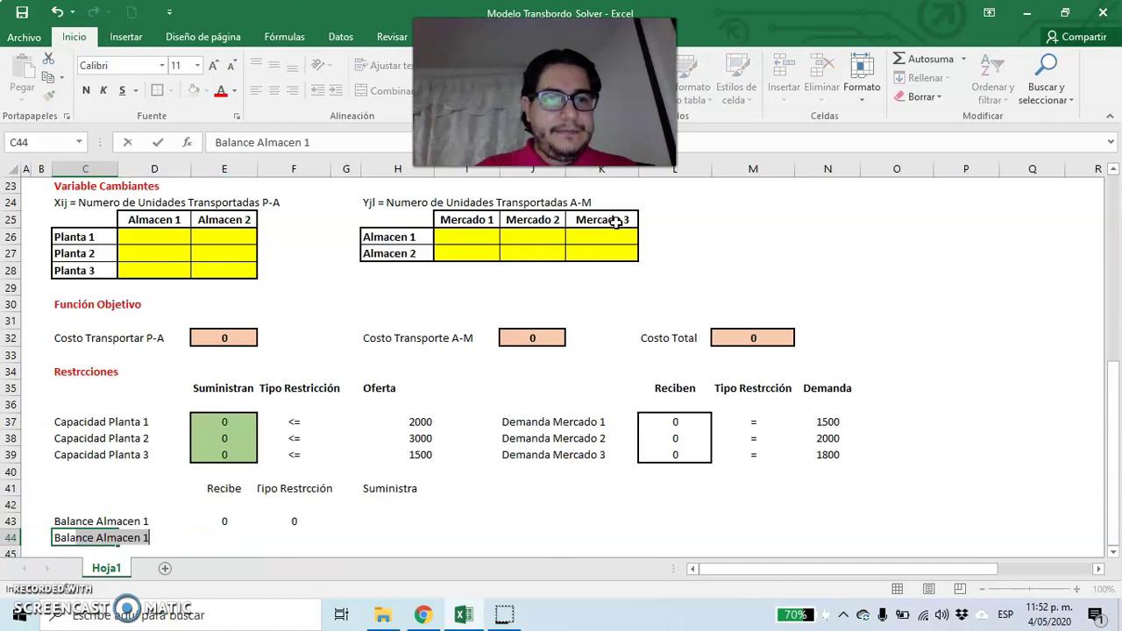
{"action": "type", "text": "alance Almacen 2"}
Enter the Balance Almacen 2 received-units formula in E44, summing E26:E28 with SUMA.
{"action": "key", "text": "Right"}
{"action": "key", "text": "Right"}
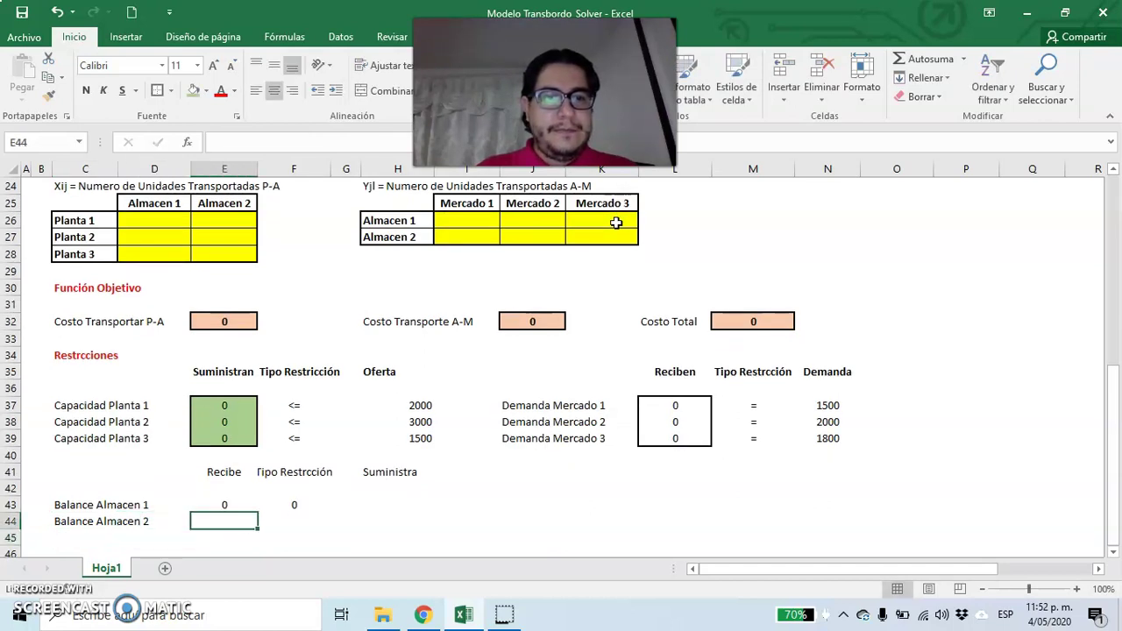
{"action": "type", "text": "+suma"}
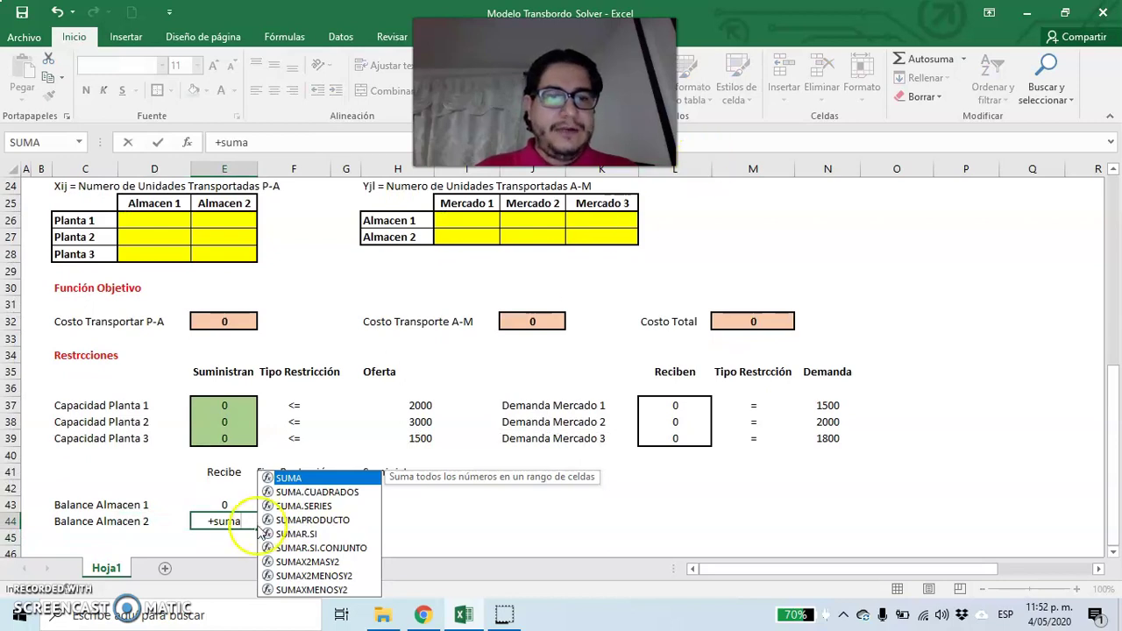
{"action": "double_click", "coordinate": [294, 481]}
{"action": "scroll", "coordinate": [283, 355], "scroll_direction": "up", "scroll_amount": 1}
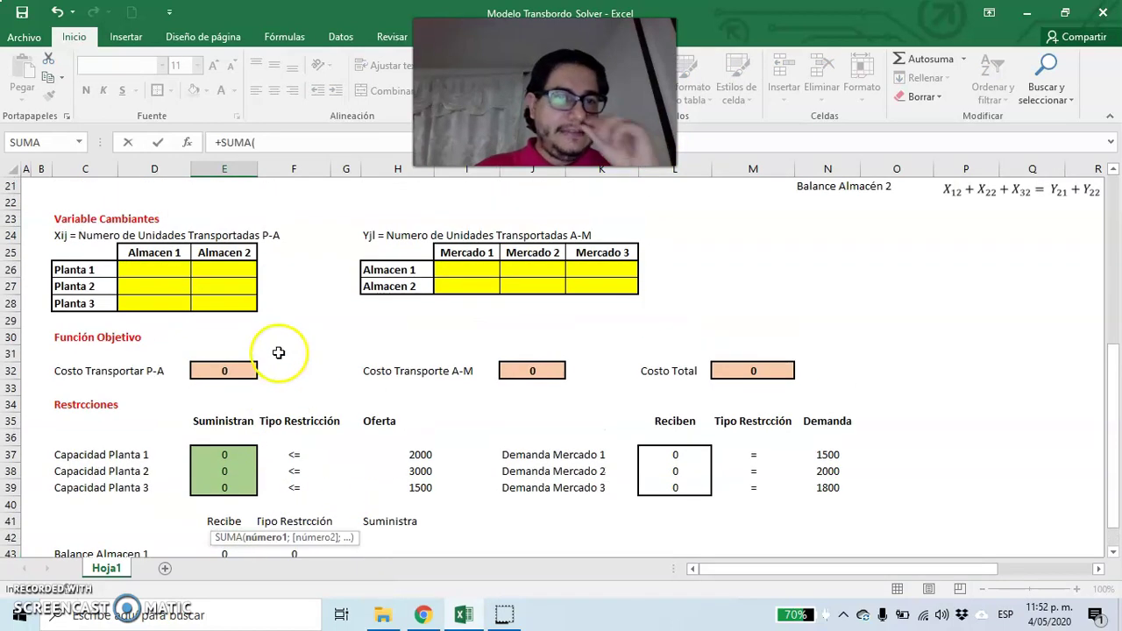
{"action": "left_click_drag", "start_coordinate": [228, 267], "coordinate": [238, 303]}
{"action": "key", "text": "Tab"}
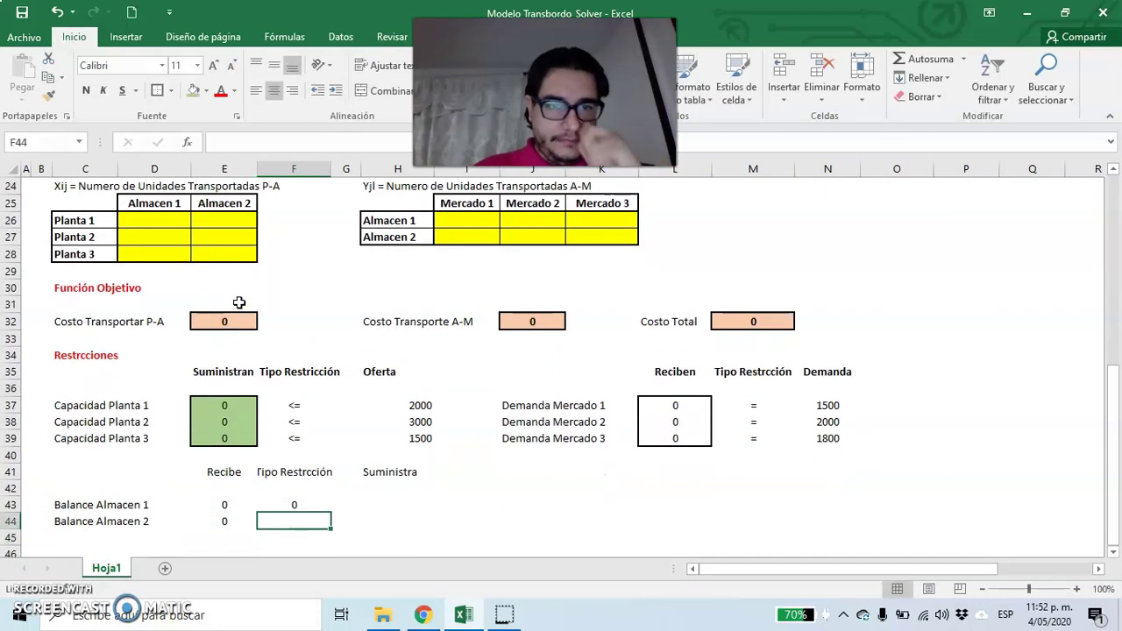
Move the supplied-units formula from F43 to H43 and set the constraint type to = in F43 and F44.
{"action": "key", "text": "Up"}
{"action": "left_click_drag", "start_coordinate": [331, 509], "coordinate": [389, 506]}
{"action": "left_click", "coordinate": [282, 508]}
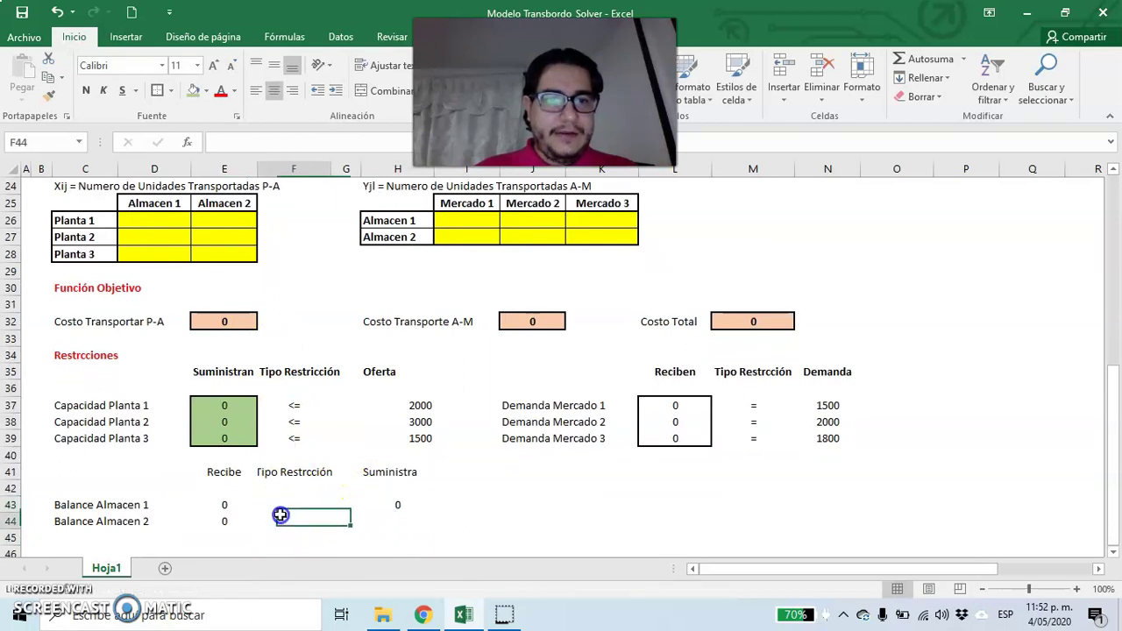
{"action": "type", "text": "="}
{"action": "key", "text": "Return"}
{"action": "type", "text": "="}
Enter the Balance Almacen 2 supplied-units formula +SUMA(I27:K27) in H44.
{"action": "key", "text": "Tab"}
{"action": "key", "text": "Tab"}
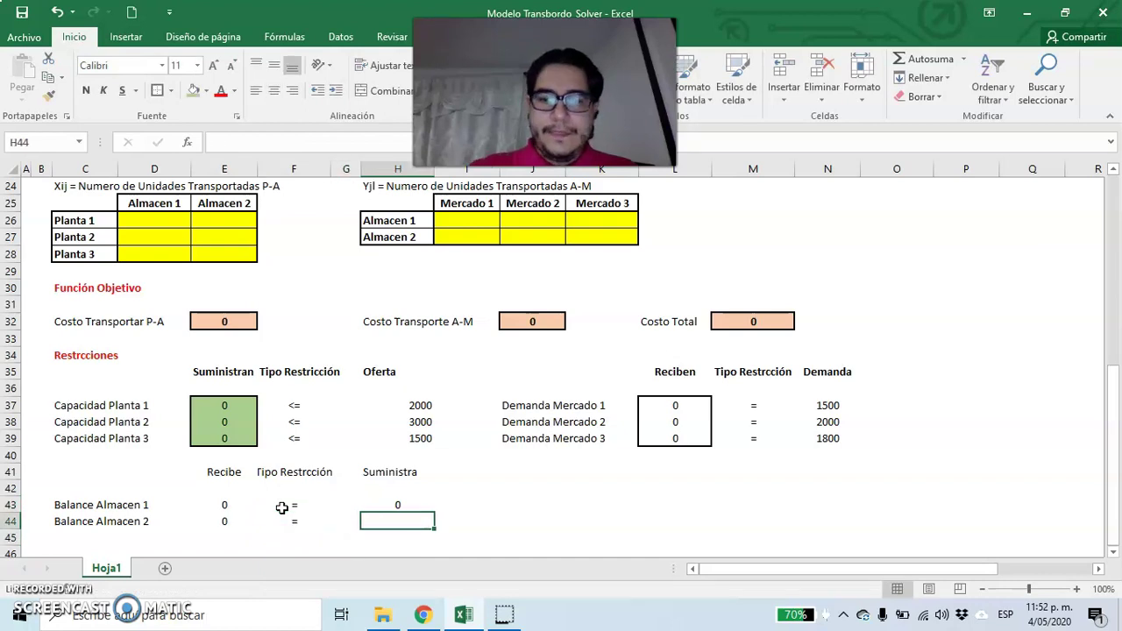
{"action": "type", "text": "+suma"}
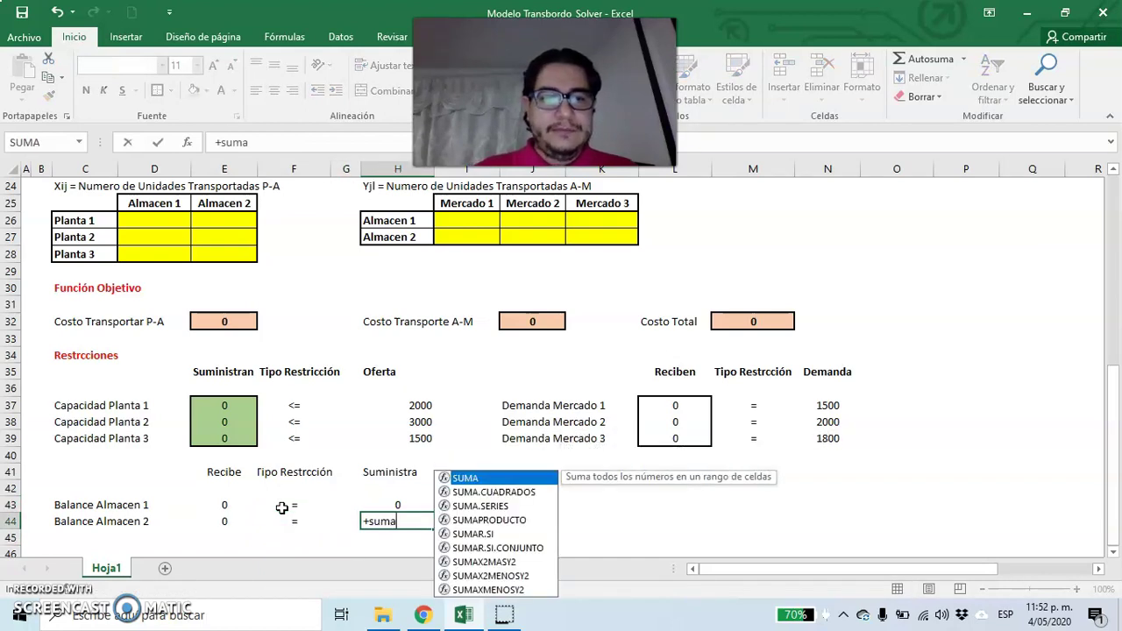
{"action": "double_click", "coordinate": [500, 478]}
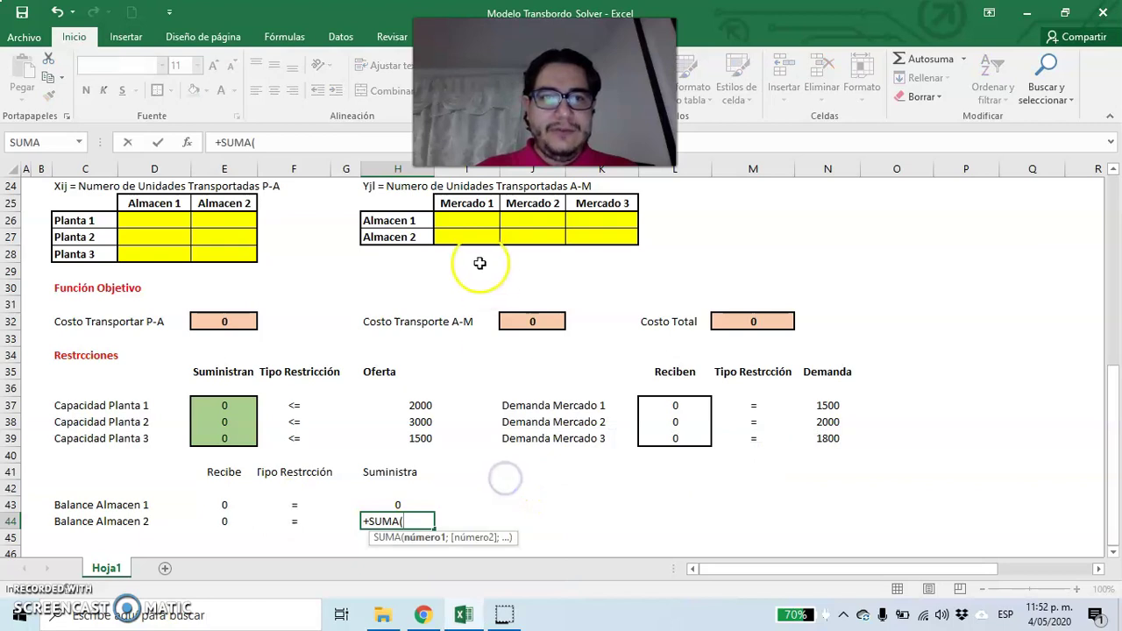
{"action": "left_click_drag", "start_coordinate": [468, 238], "coordinate": [584, 230]}
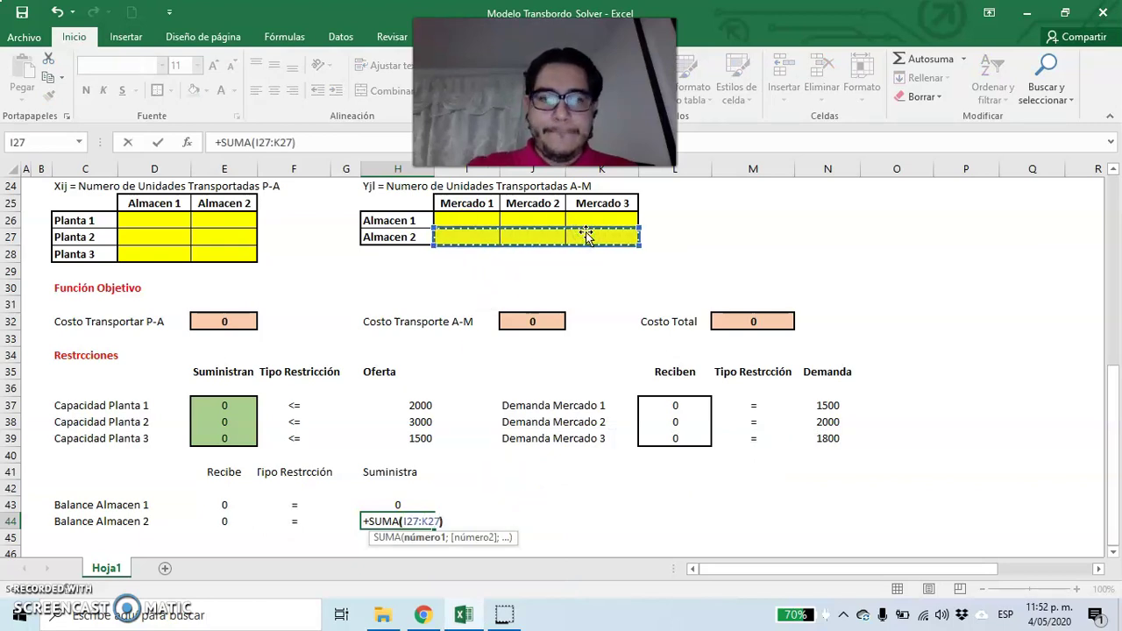
{"action": "key", "text": "Return"}
Center the balance cells E43:H44 and apply a green fill and an outside border to E43:E44.
{"action": "left_click_drag", "start_coordinate": [227, 505], "coordinate": [412, 519]}
{"action": "left_click", "coordinate": [272, 92]}
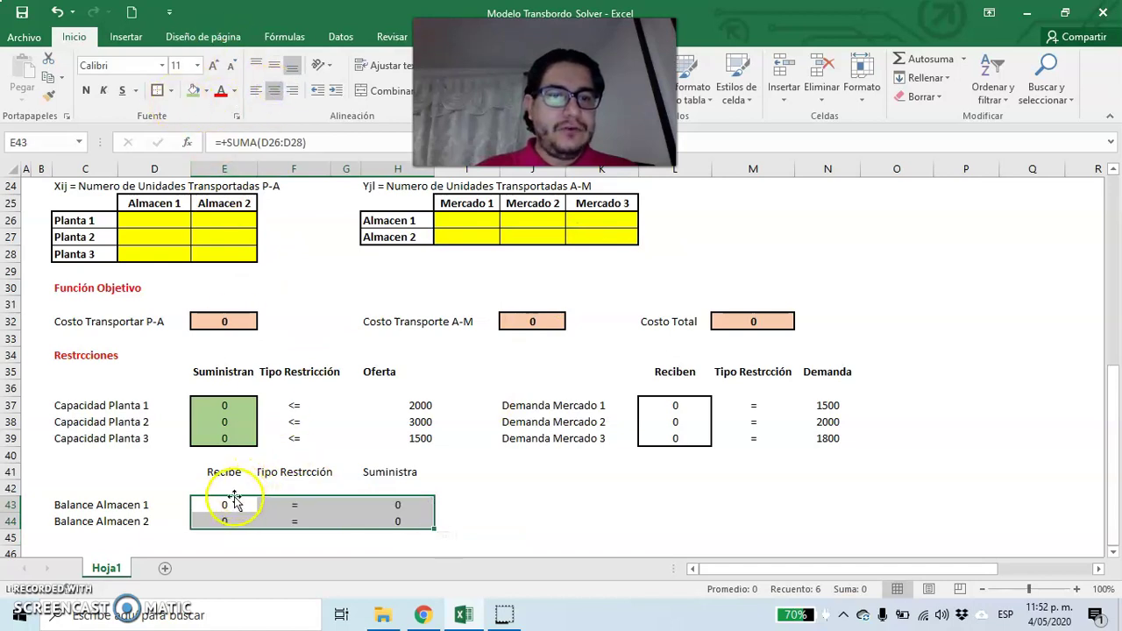
{"action": "left_click_drag", "start_coordinate": [230, 506], "coordinate": [224, 521]}
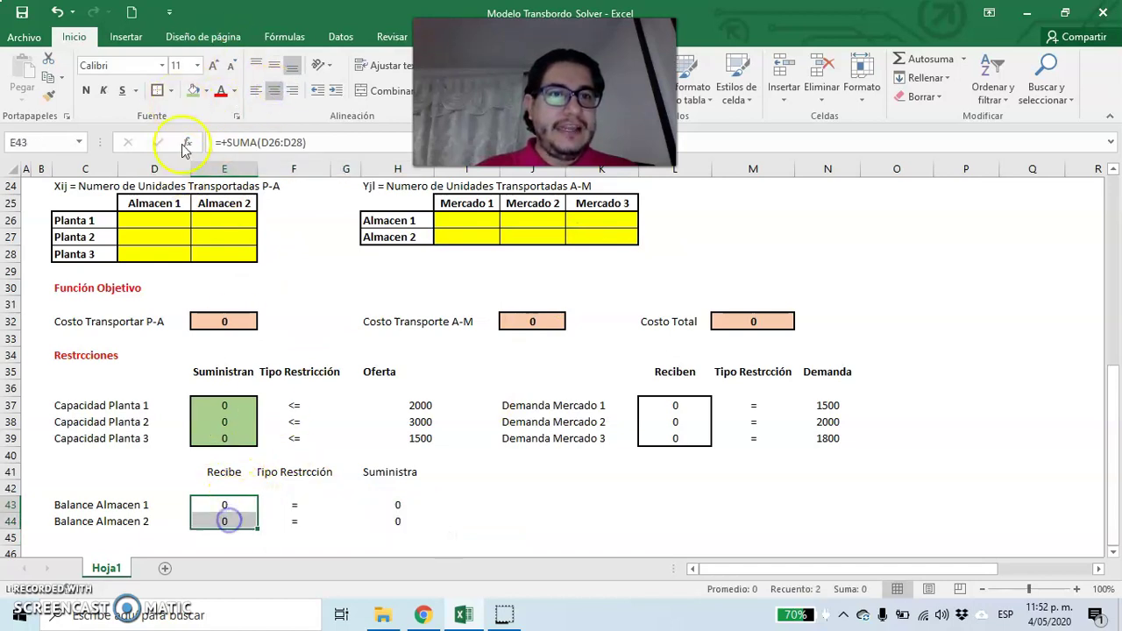
{"action": "left_click", "coordinate": [194, 92]}
{"action": "left_click", "coordinate": [158, 92]}
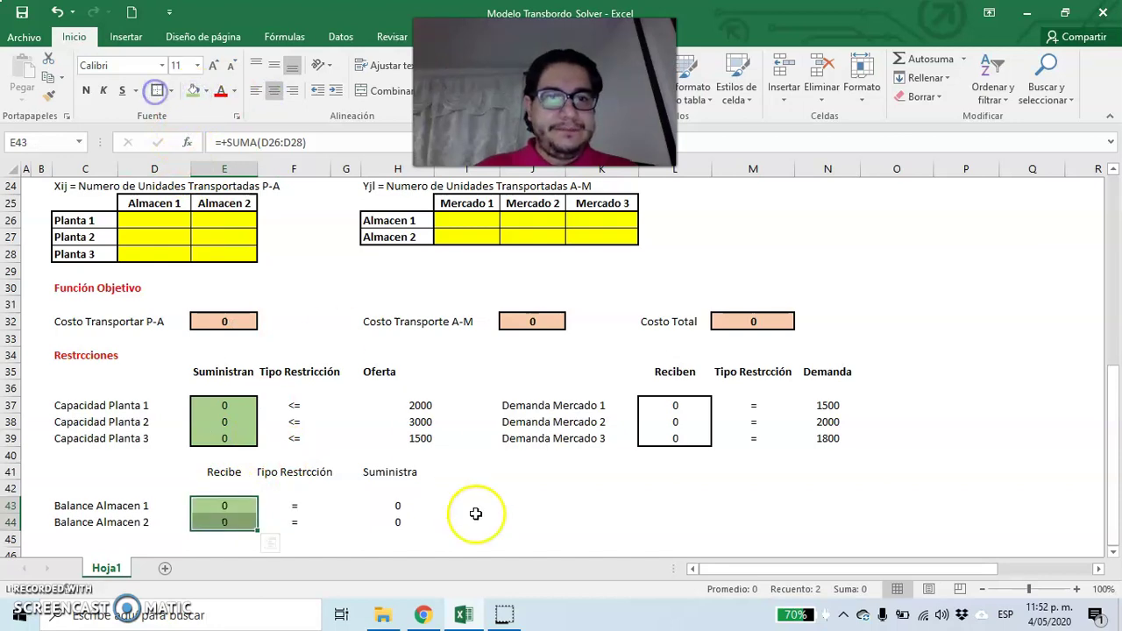
Apply the green fill to the market received-units cells L37:L39.
{"action": "left_click", "coordinate": [533, 476]}
{"action": "left_click", "coordinate": [657, 406]}
{"action": "left_click_drag", "start_coordinate": [659, 406], "coordinate": [668, 438]}
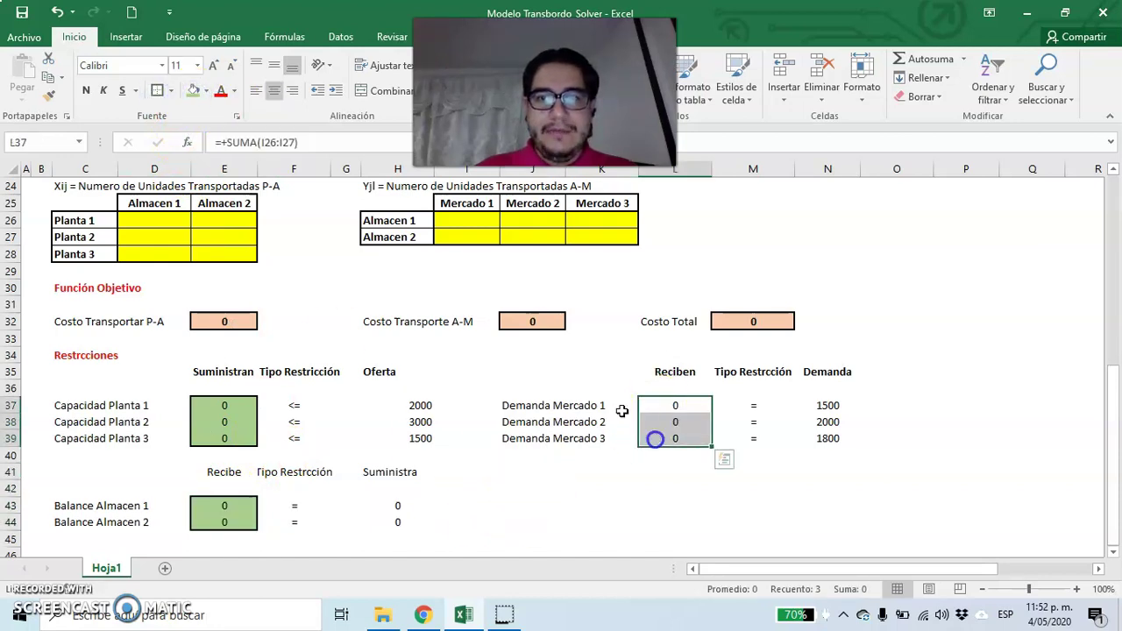
{"action": "left_click", "coordinate": [194, 92]}
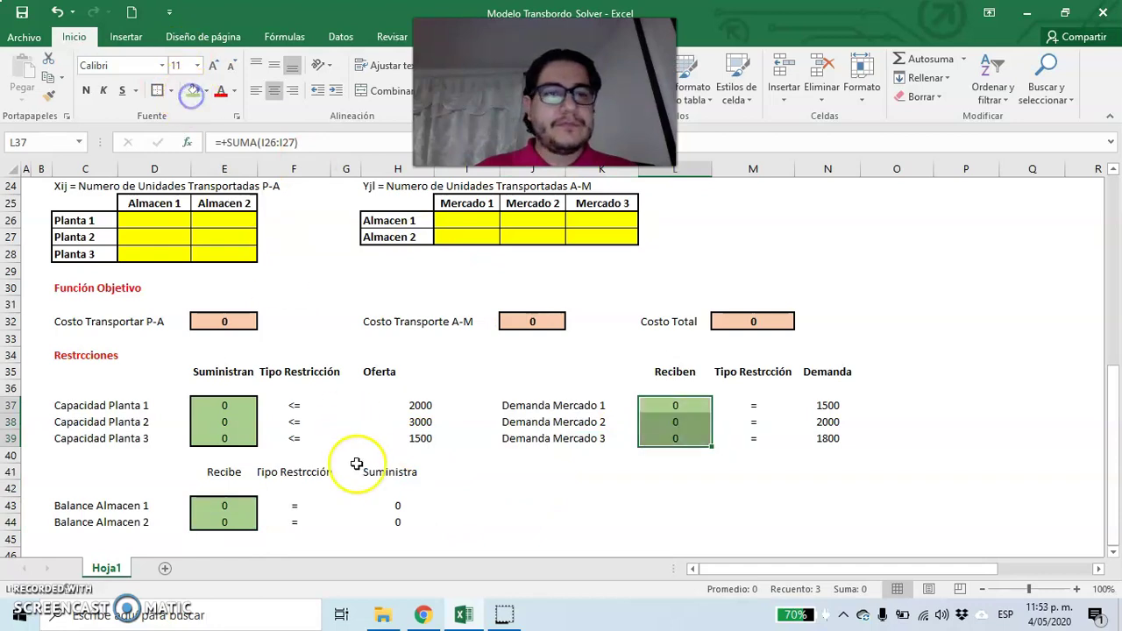
{"action": "left_click", "coordinate": [460, 505]}
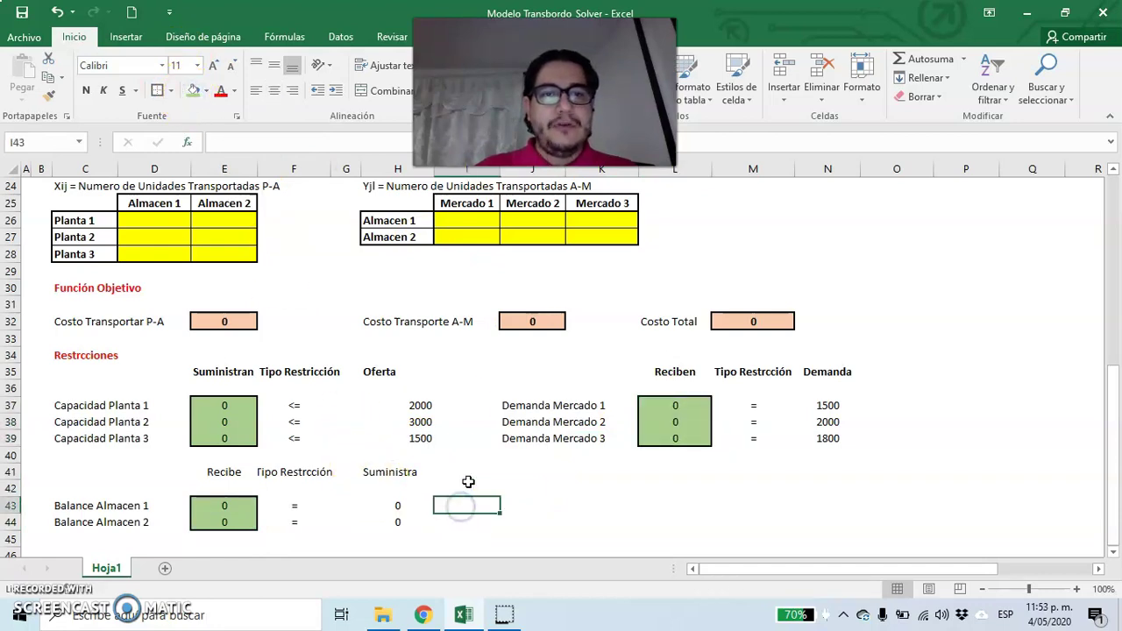
Open Solver and set the total cost cell M32 as the objective to minimize.
{"action": "left_click", "coordinate": [341, 36]}
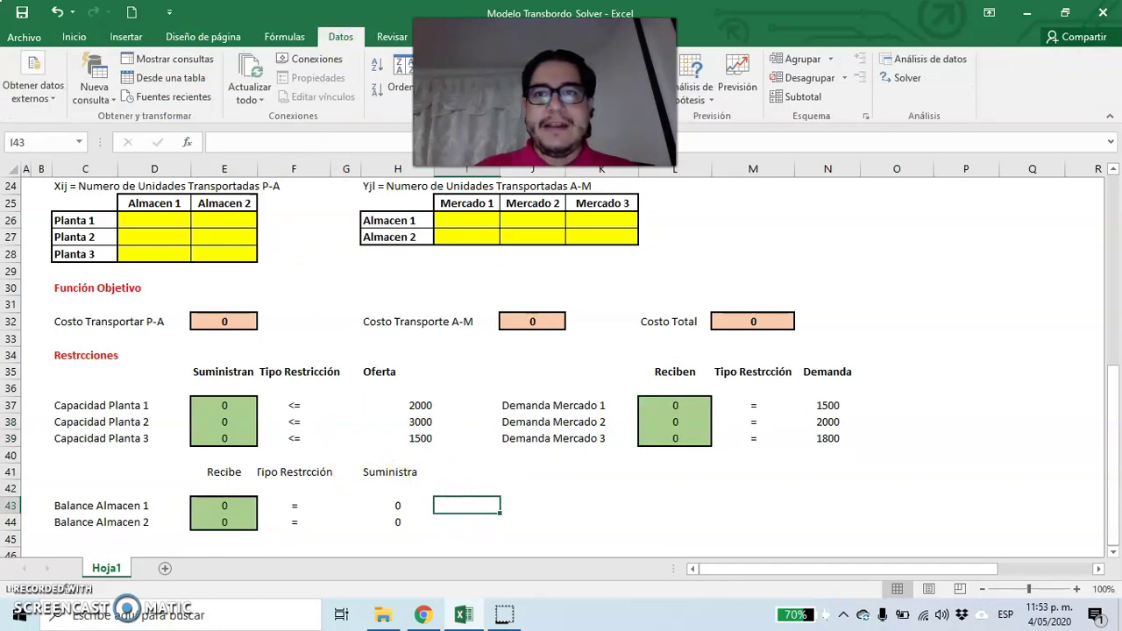
{"action": "left_click", "coordinate": [889, 85]}
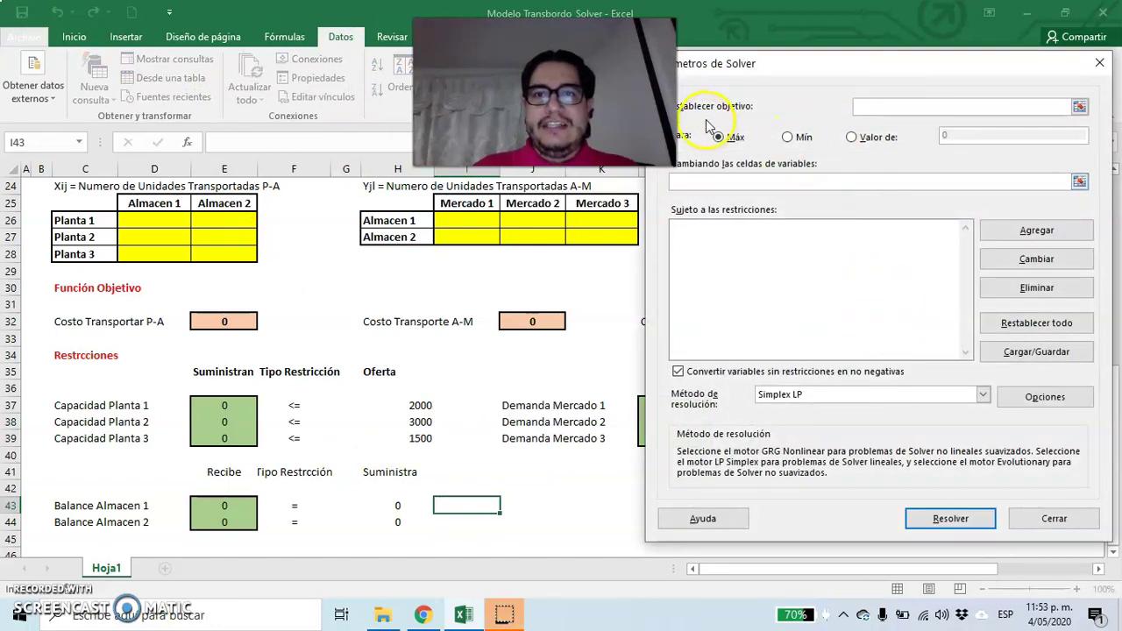
{"action": "left_click", "coordinate": [1079, 106]}
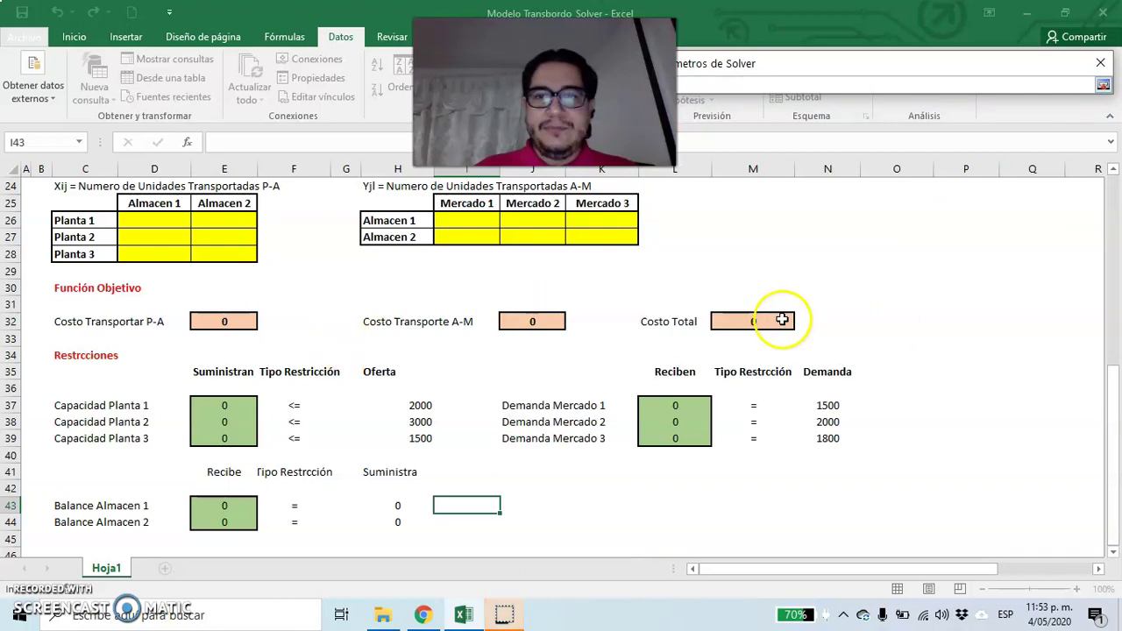
{"action": "left_click", "coordinate": [782, 321]}
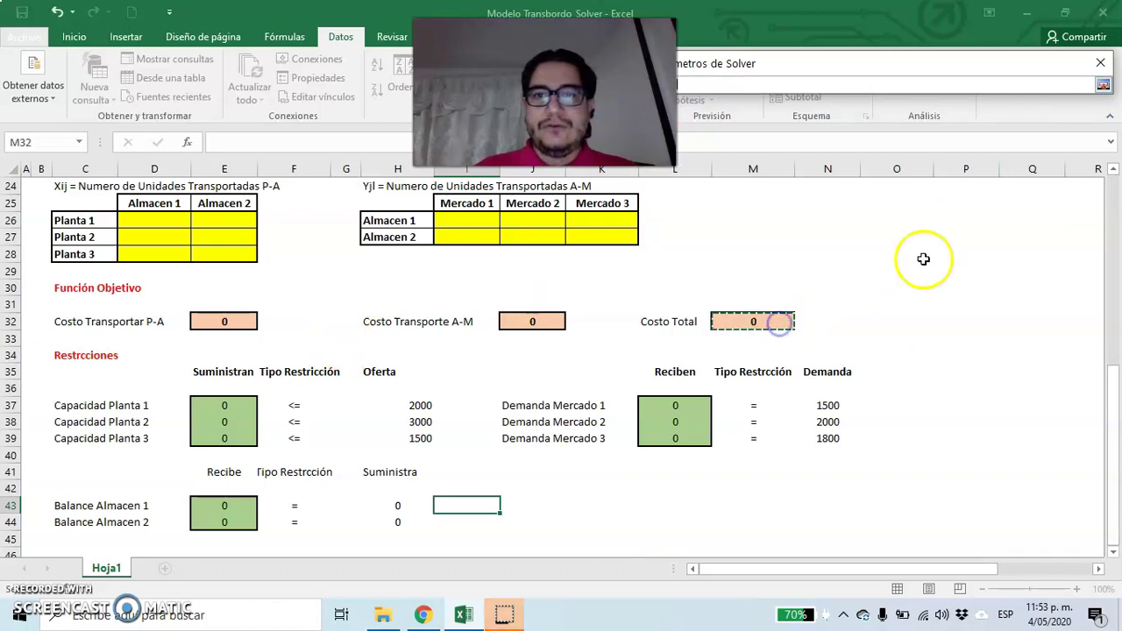
{"action": "left_click", "coordinate": [1104, 83]}
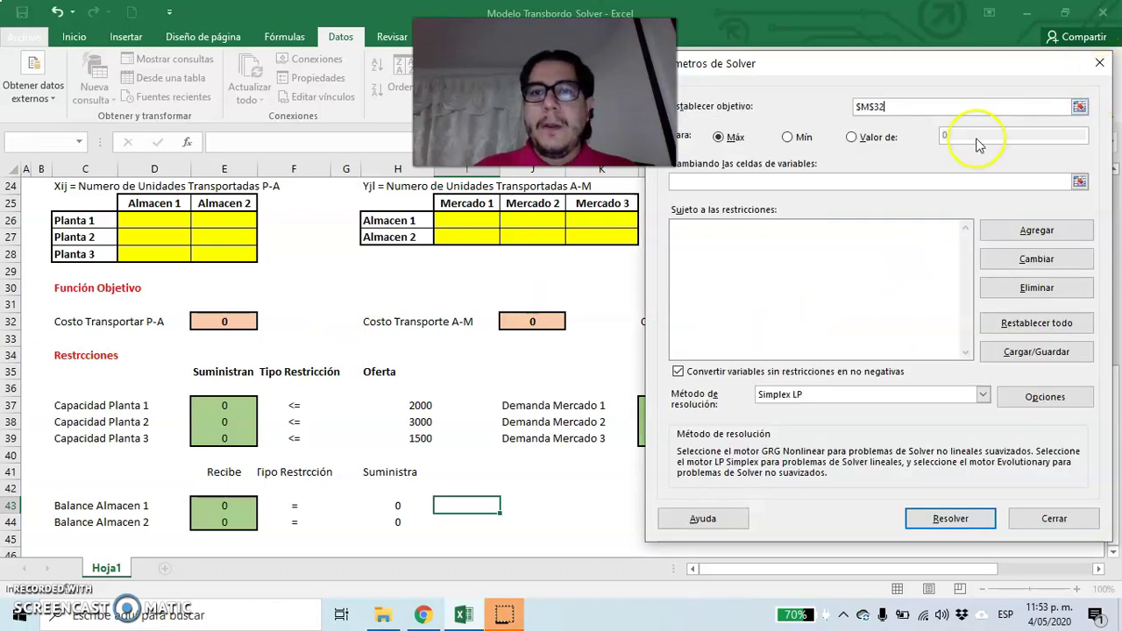
{"action": "left_click", "coordinate": [792, 138]}
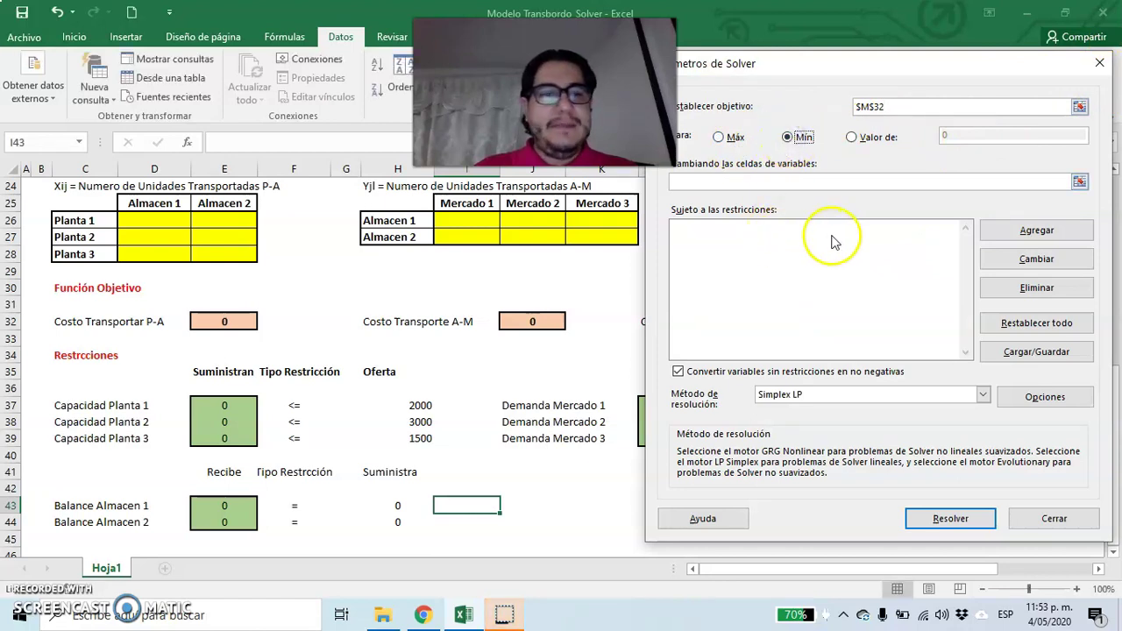
Set Solver's variable cells to both changing-variable tables, D26:E28 and I26:K27.
{"action": "left_click", "coordinate": [1079, 183]}
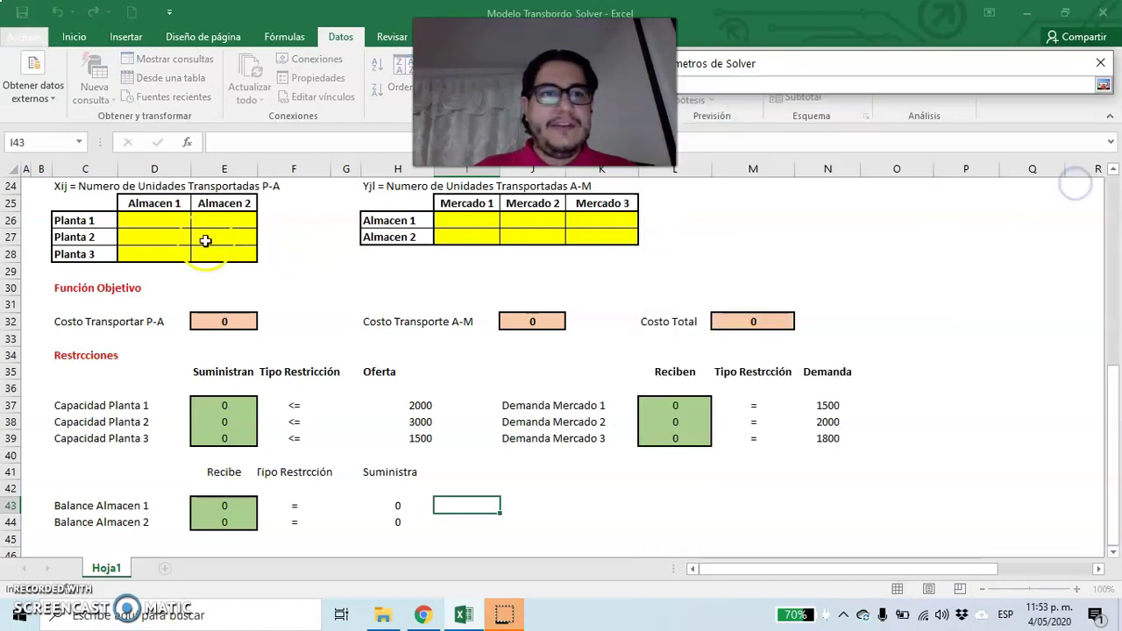
{"action": "left_click_drag", "start_coordinate": [173, 225], "coordinate": [224, 254]}
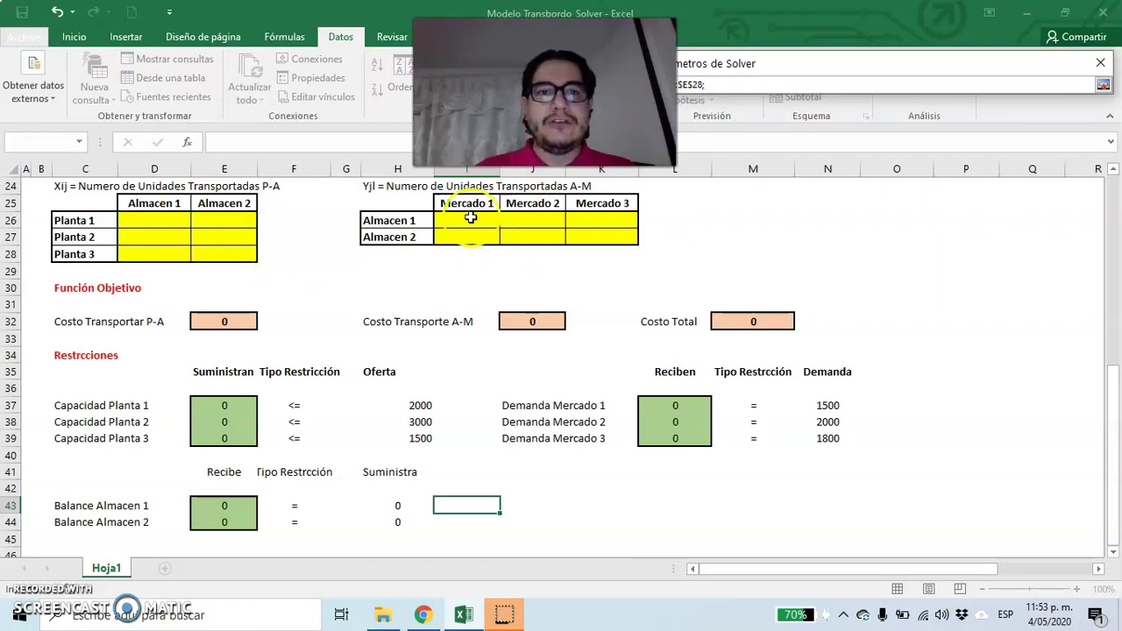
{"action": "left_click_drag", "start_coordinate": [469, 222], "coordinate": [582, 234]}
{"action": "left_click", "coordinate": [1103, 84]}
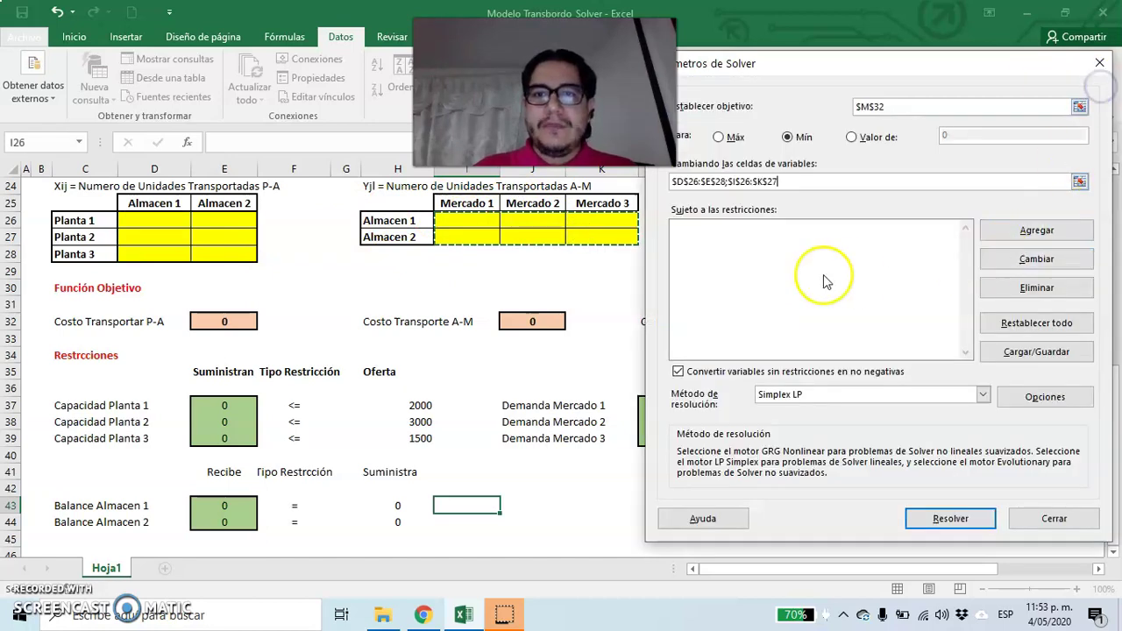
Add the plant capacity constraint E37:E39 <= H37:H39 to Solver.
{"action": "left_click", "coordinate": [1033, 235]}
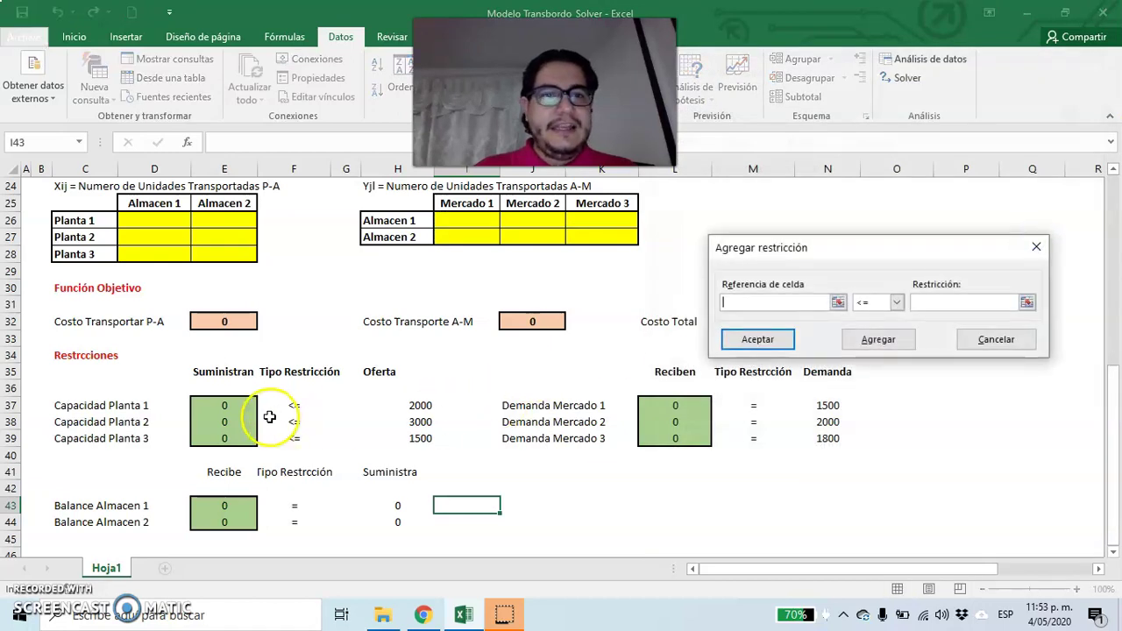
{"action": "left_click_drag", "start_coordinate": [245, 405], "coordinate": [239, 437]}
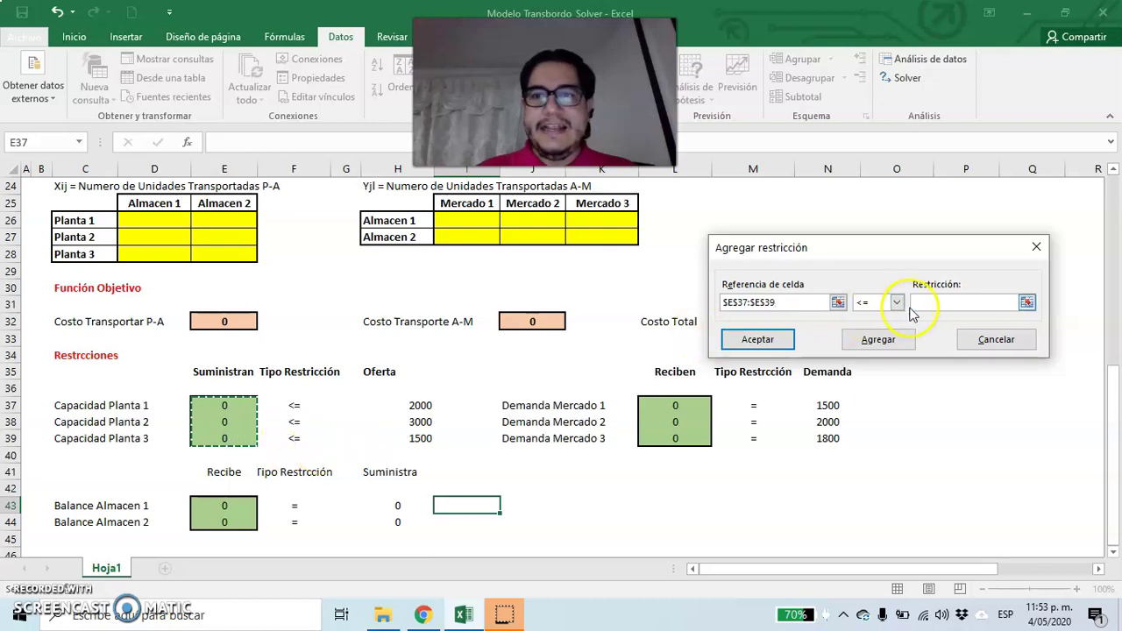
{"action": "left_click_drag", "start_coordinate": [421, 406], "coordinate": [415, 431]}
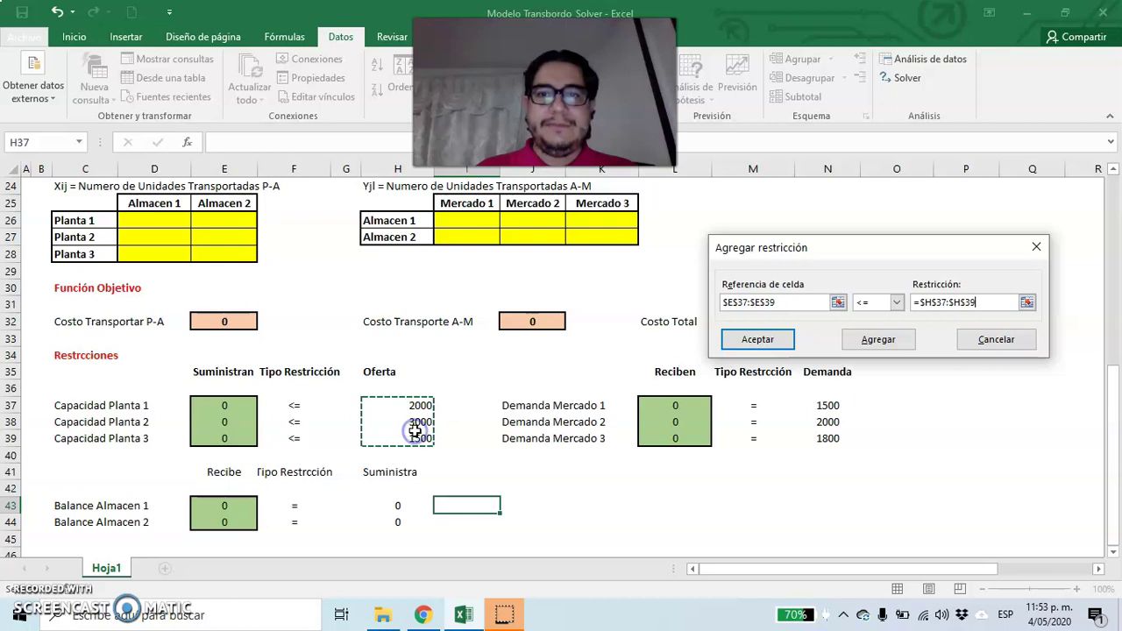
{"action": "left_click", "coordinate": [898, 341]}
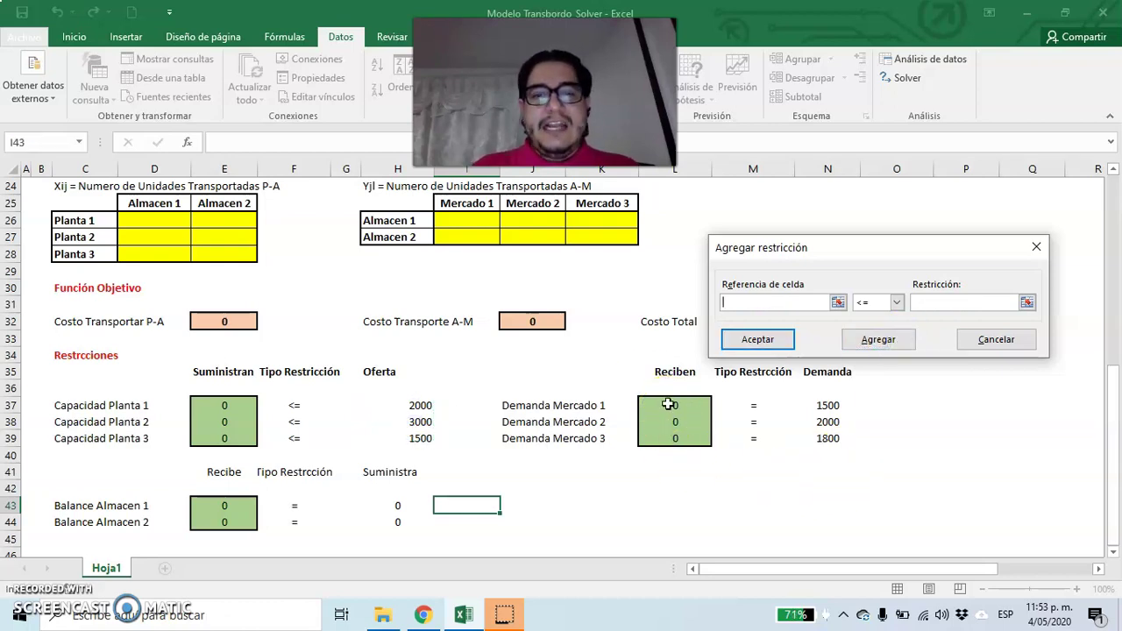
Add the market demand constraint L37:L39 = N37:N39 to Solver.
{"action": "left_click_drag", "start_coordinate": [668, 404], "coordinate": [669, 436]}
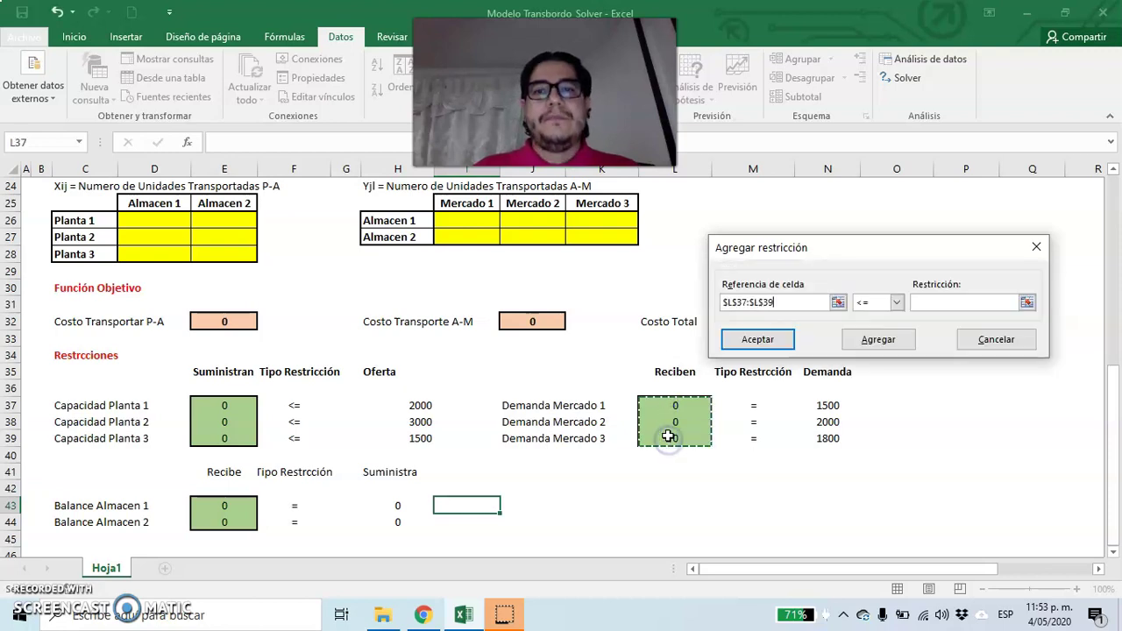
{"action": "left_click", "coordinate": [897, 304]}
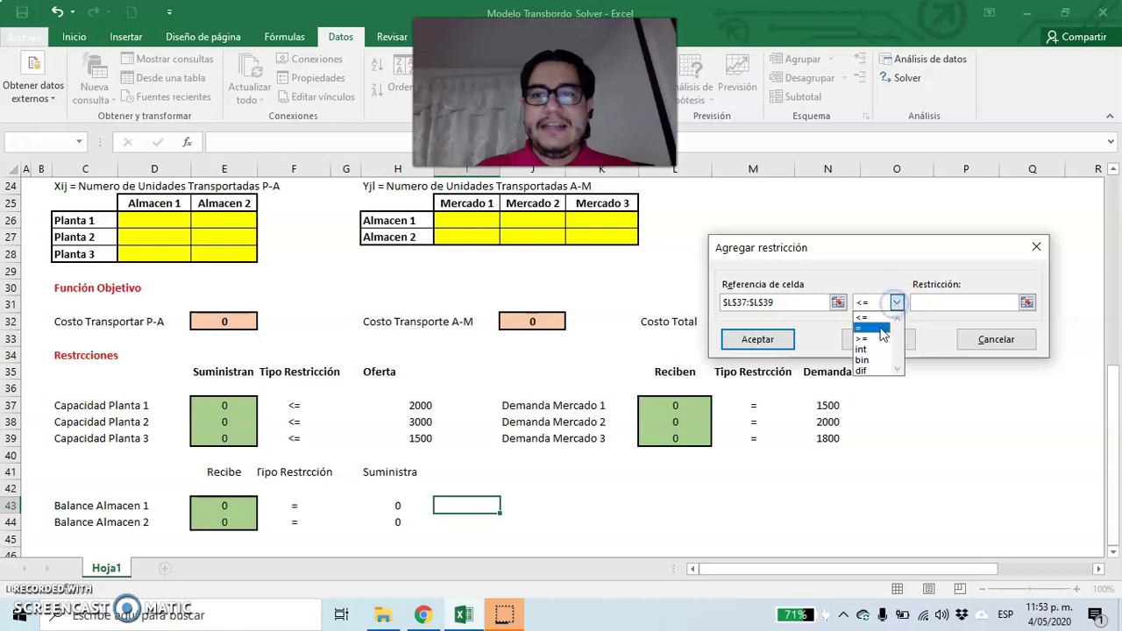
{"action": "left_click", "coordinate": [874, 327]}
{"action": "left_click_drag", "start_coordinate": [828, 405], "coordinate": [827, 437]}
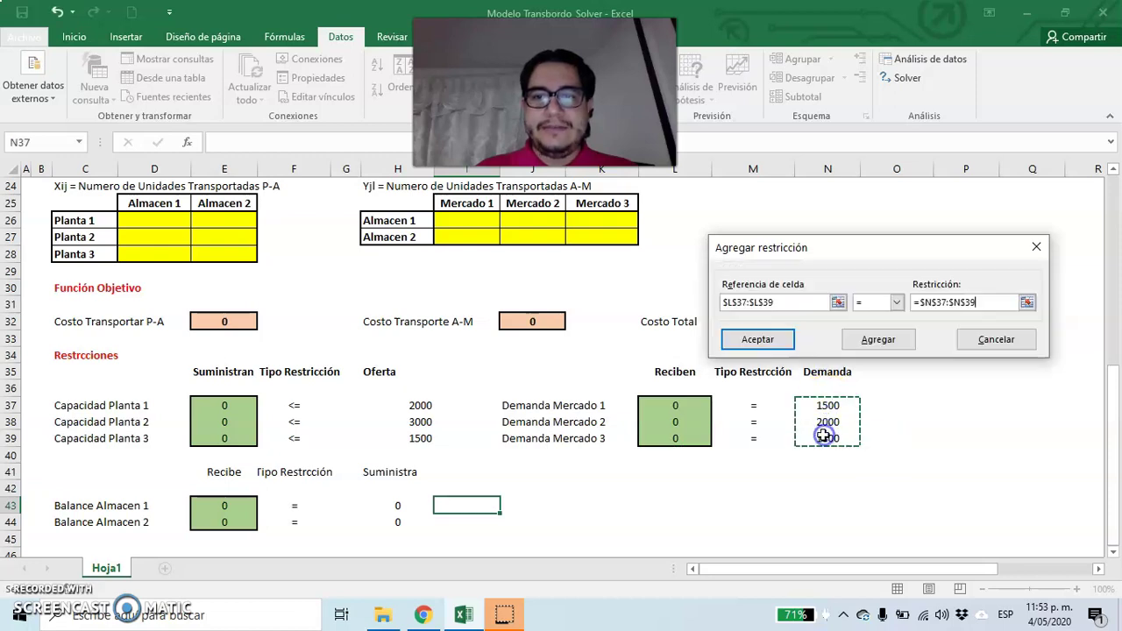
{"action": "left_click", "coordinate": [880, 347]}
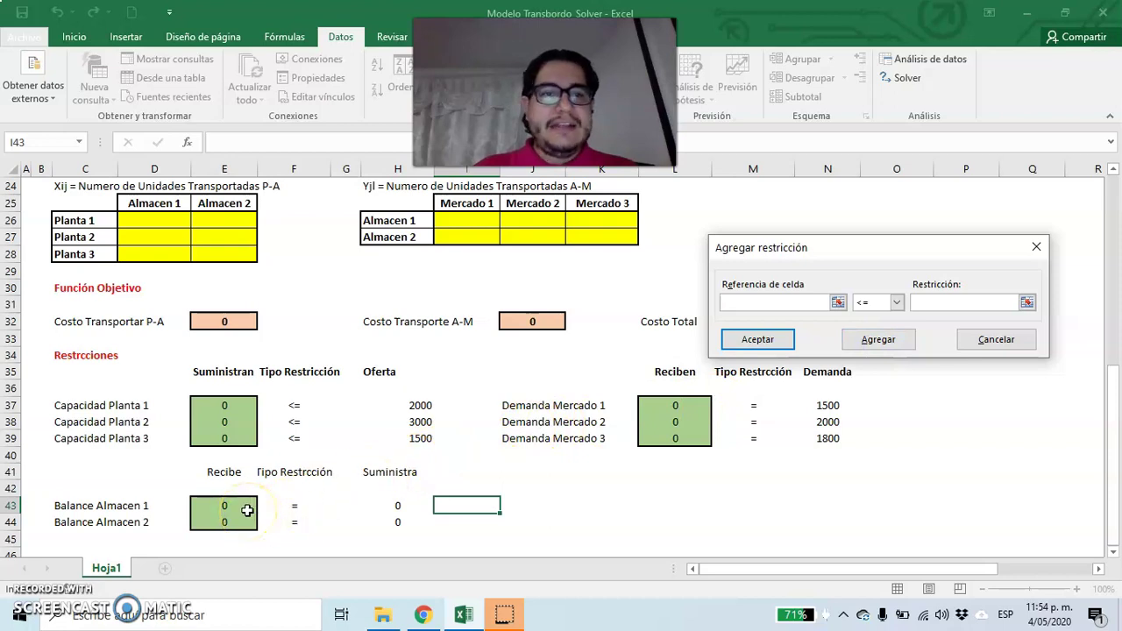
Add the warehouse balance constraint E43:E44 = H43:H44 and return to the Solver parameters.
{"action": "left_click_drag", "start_coordinate": [248, 505], "coordinate": [248, 519]}
{"action": "left_click", "coordinate": [899, 302]}
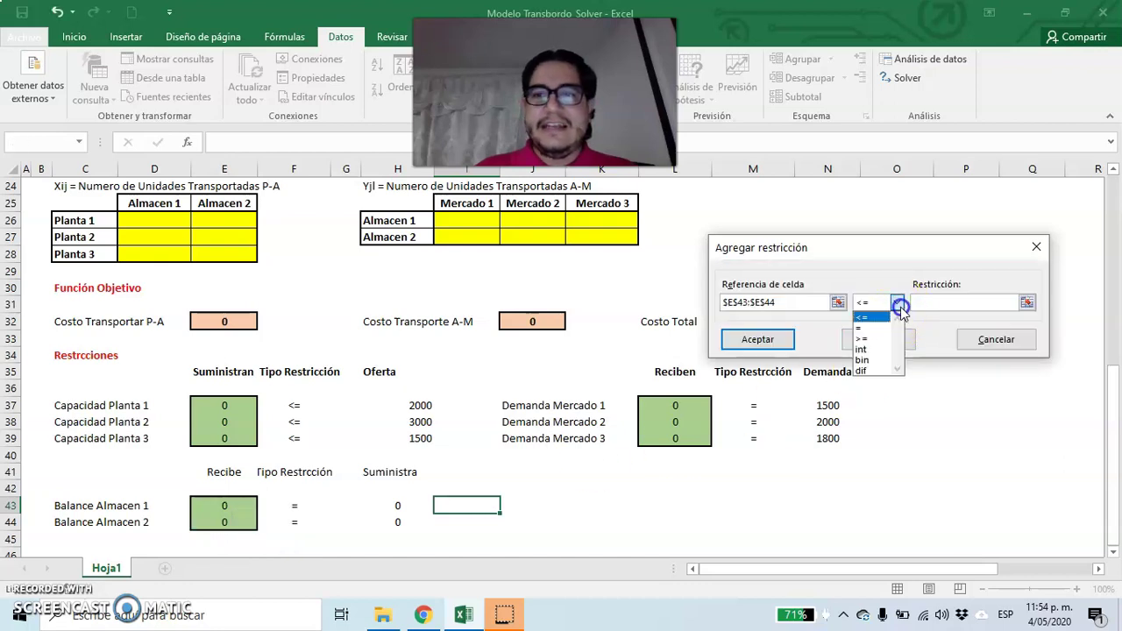
{"action": "left_click", "coordinate": [886, 327]}
{"action": "left_click", "coordinate": [391, 505]}
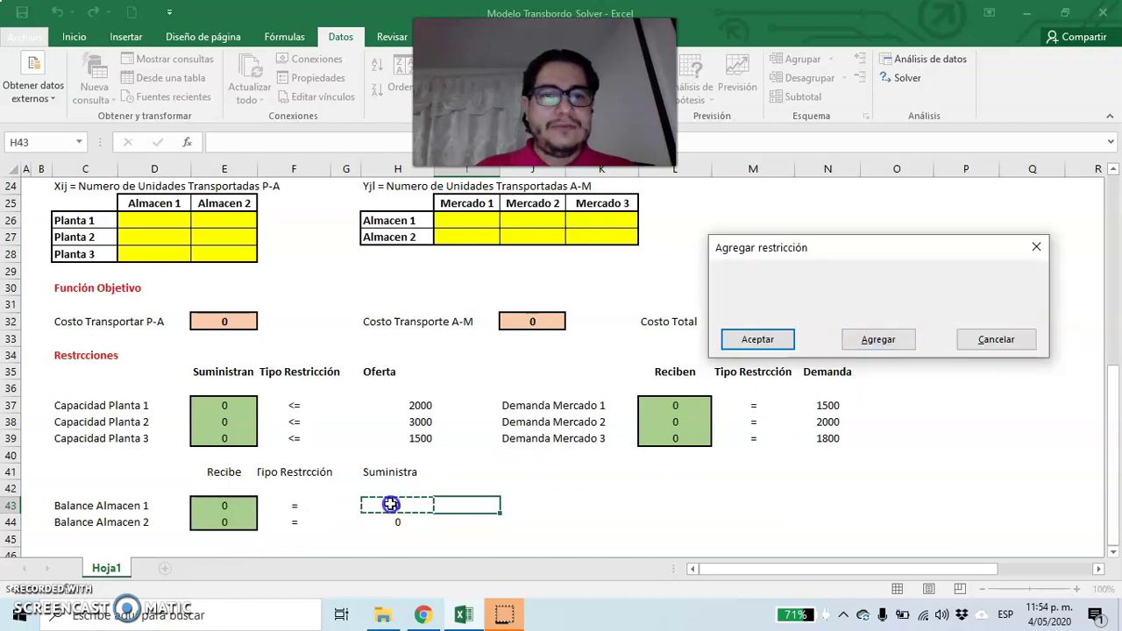
{"action": "left_click_drag", "start_coordinate": [391, 505], "coordinate": [391, 522]}
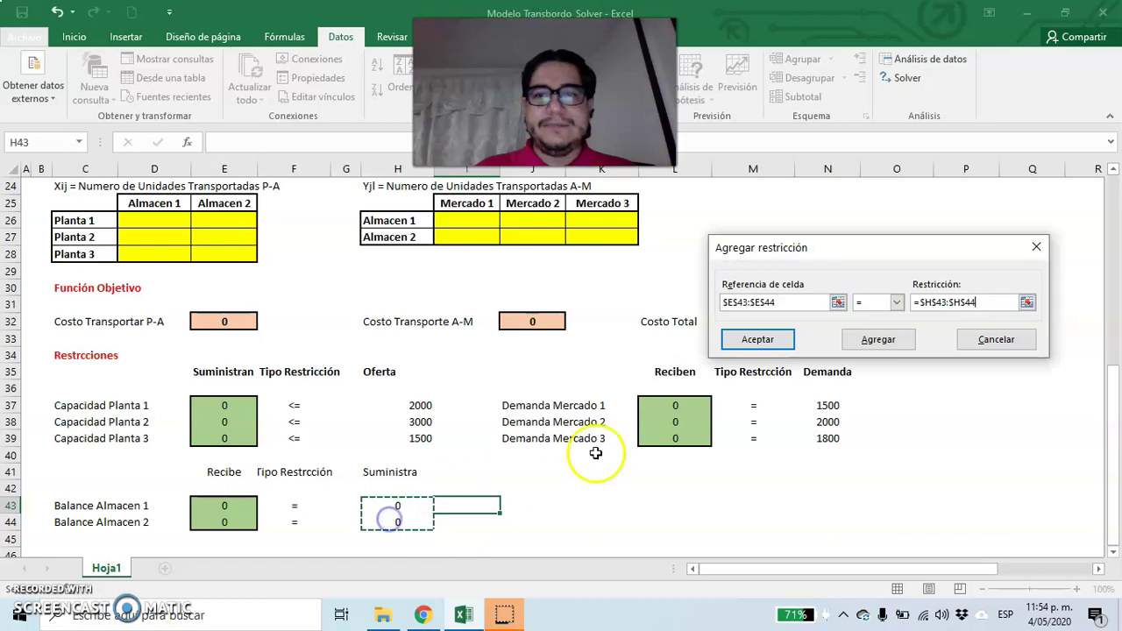
{"action": "left_click", "coordinate": [776, 345]}
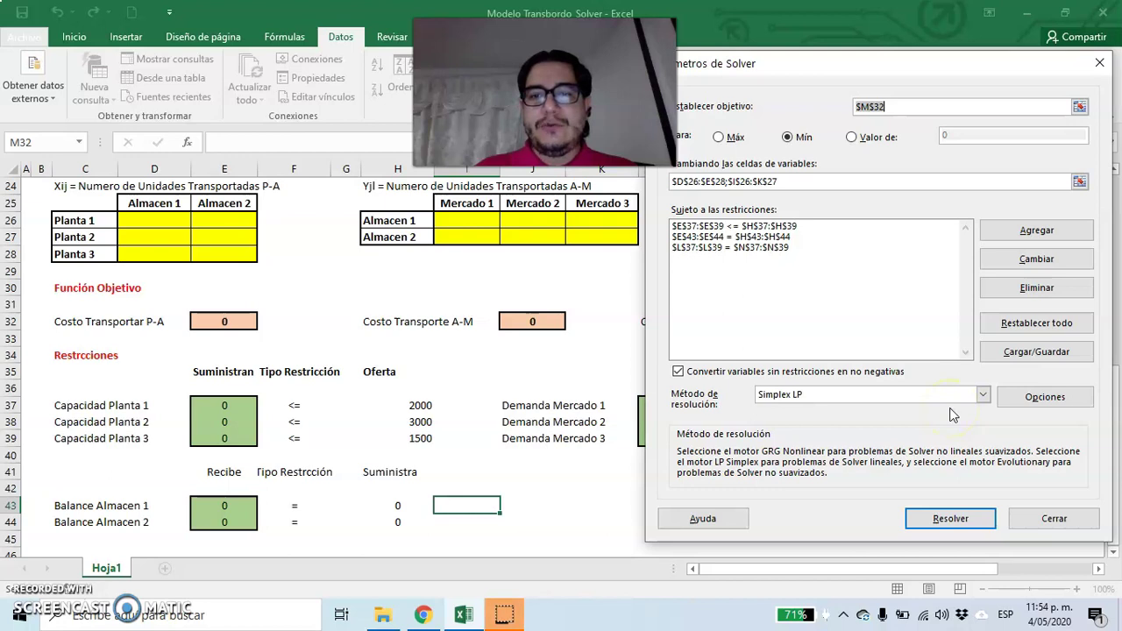
Solve the model, keep the Solver solution and generate the Responder, Sensibilidad and Límites reports.
{"action": "left_click", "coordinate": [943, 521]}
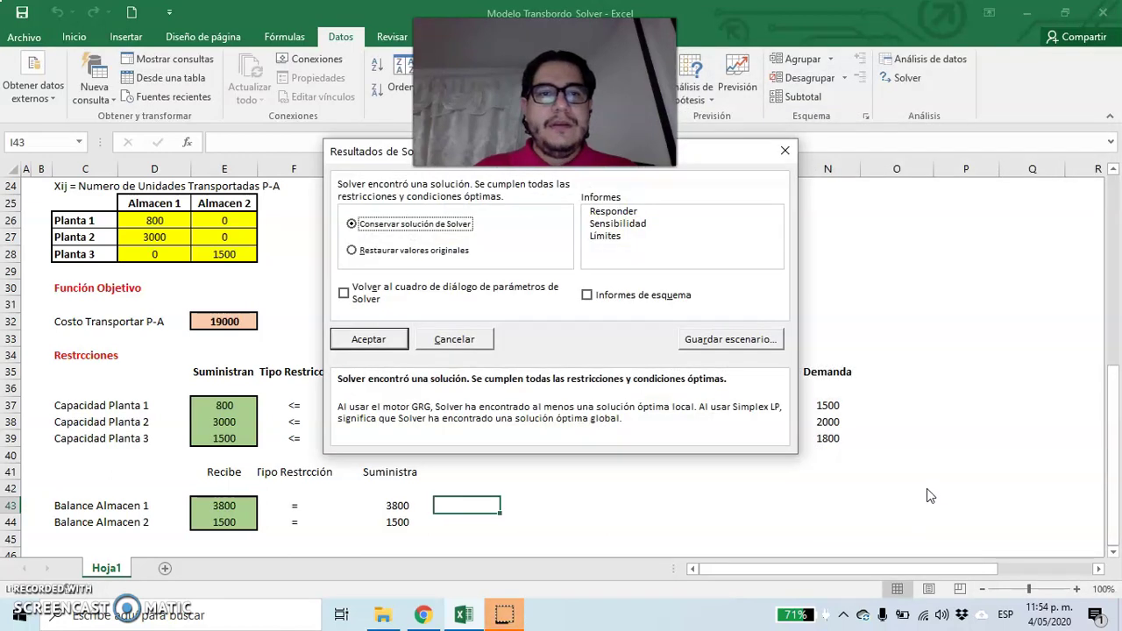
{"action": "left_click_drag", "start_coordinate": [728, 156], "coordinate": [732, 197]}
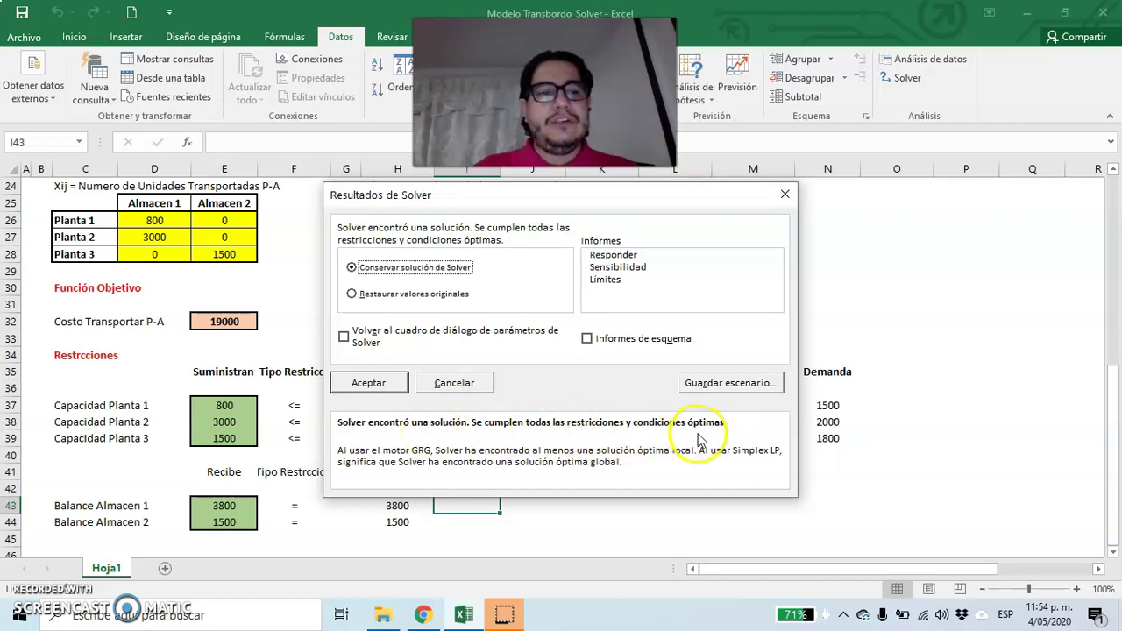
{"action": "left_click", "coordinate": [617, 256]}
{"action": "left_click", "coordinate": [616, 267]}
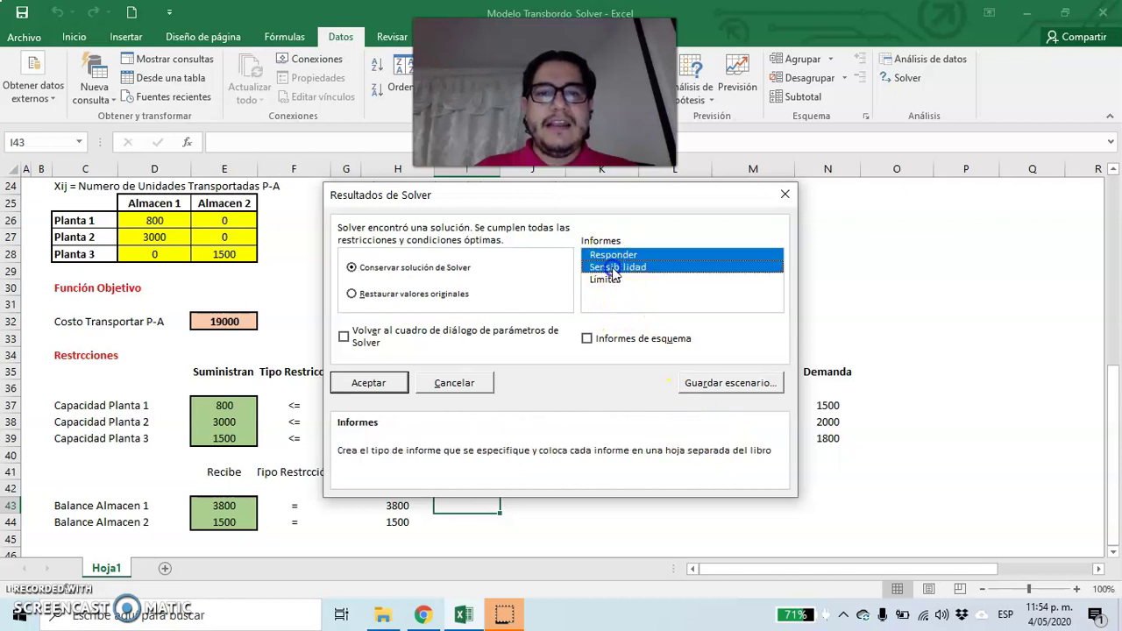
{"action": "left_click", "coordinate": [610, 279]}
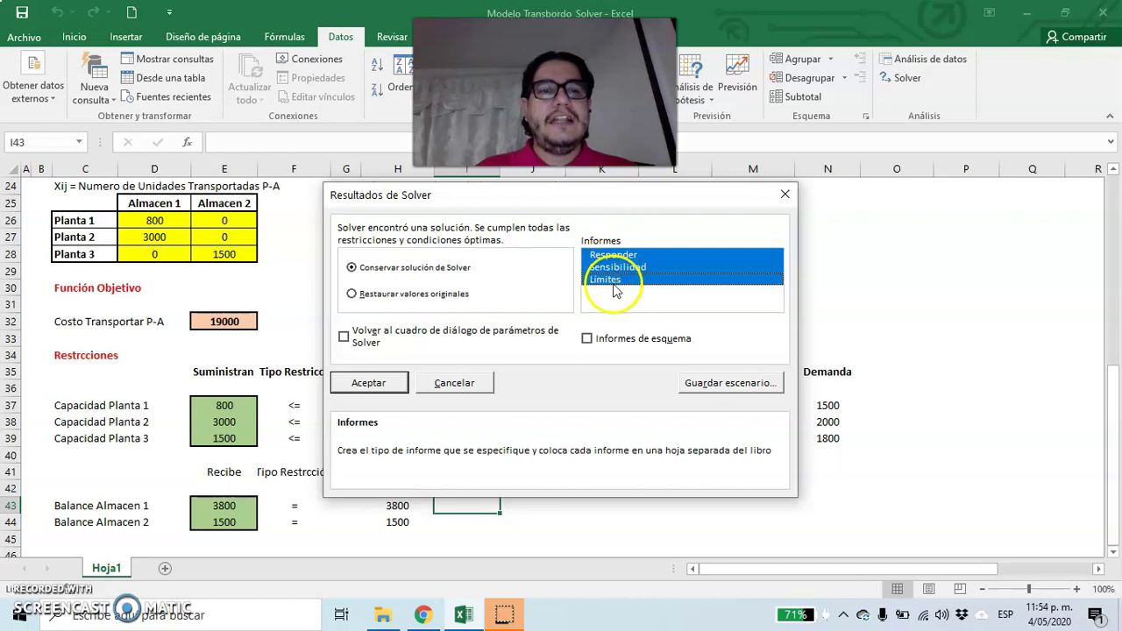
{"action": "left_click", "coordinate": [394, 384]}
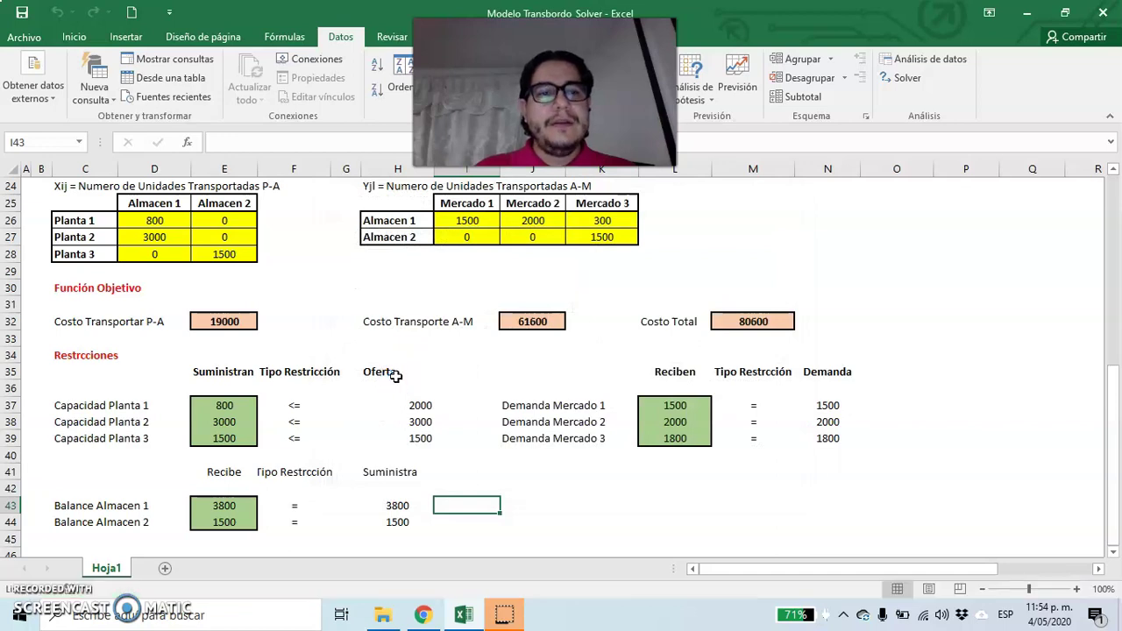
Examine the solved shipment quantities, transport costs and constraint values against the cost tables and distribution network on Hoja1.
{"action": "scroll", "coordinate": [566, 346], "scroll_direction": "down", "scroll_amount": 5}
{"action": "scroll", "coordinate": [565, 347], "scroll_direction": "up", "scroll_amount": 4}
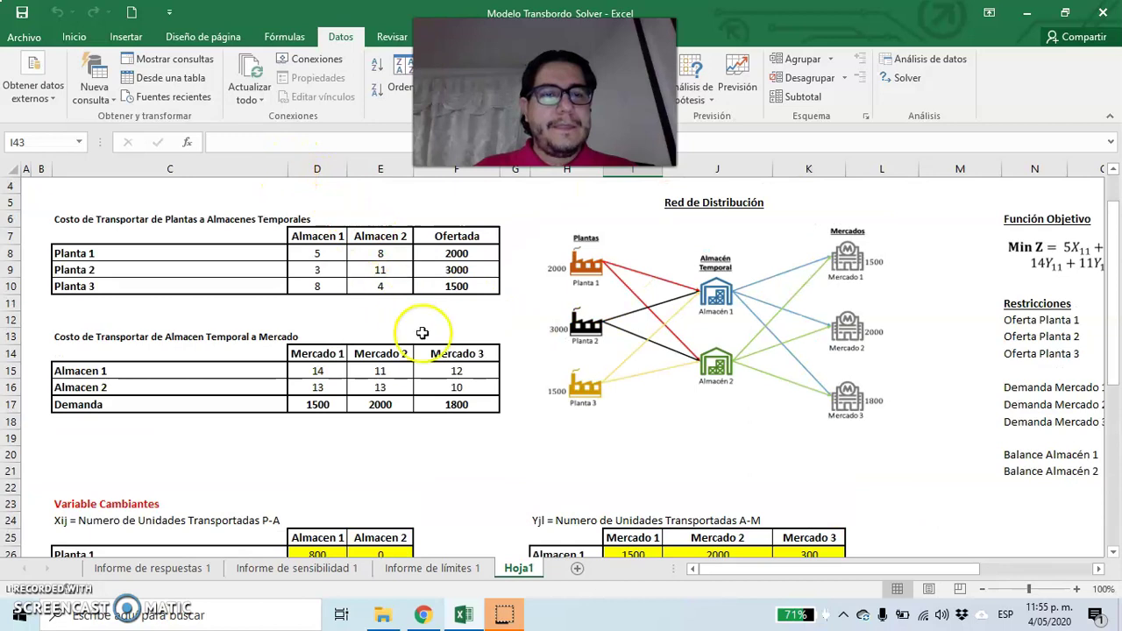
{"action": "scroll", "coordinate": [430, 351], "scroll_direction": "down", "scroll_amount": 6}
{"action": "scroll", "coordinate": [430, 352], "scroll_direction": "up", "scroll_amount": 1}
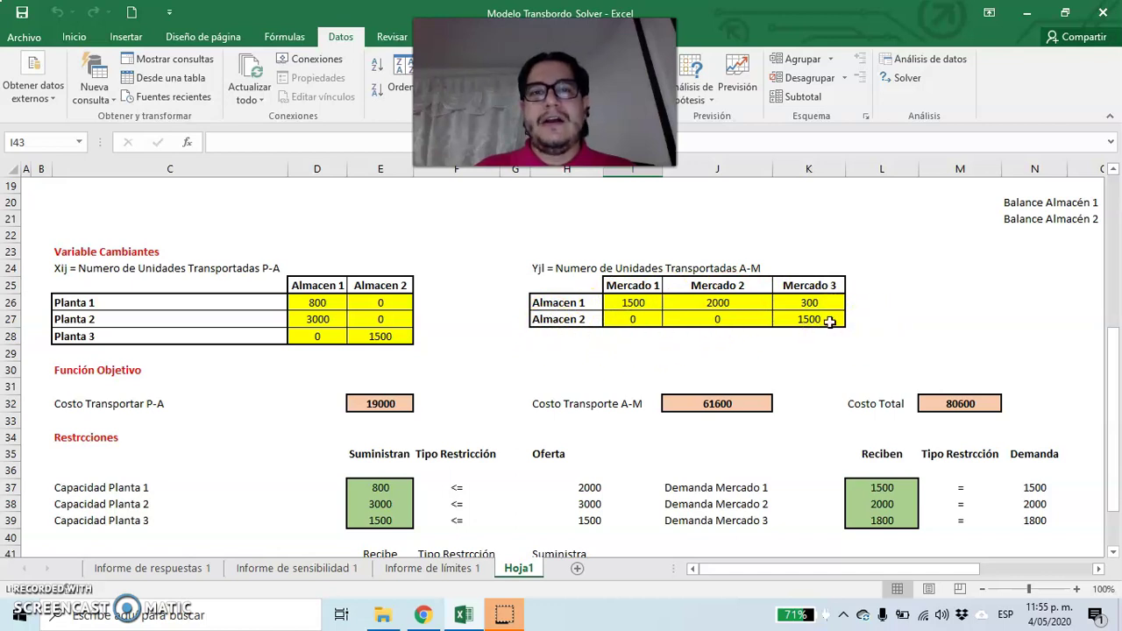
{"action": "scroll", "coordinate": [855, 346], "scroll_direction": "down", "scroll_amount": 1}
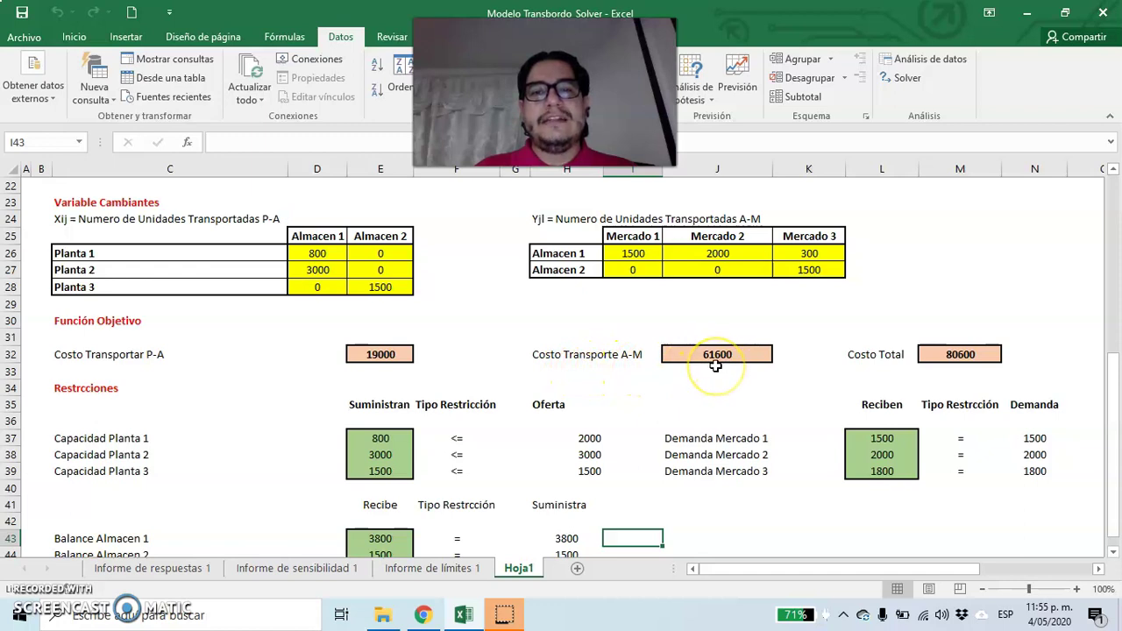
{"action": "scroll", "coordinate": [742, 349], "scroll_direction": "down", "scroll_amount": 3}
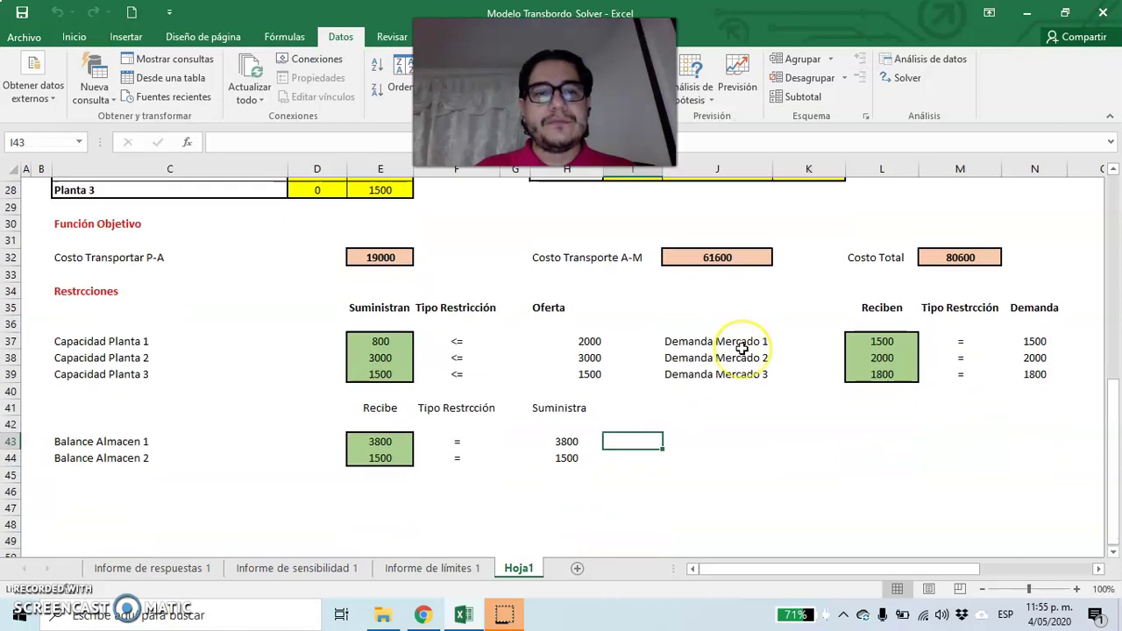
{"action": "scroll", "coordinate": [742, 349], "scroll_direction": "up", "scroll_amount": 2}
{"action": "scroll", "coordinate": [742, 349], "scroll_direction": "up", "scroll_amount": 1}
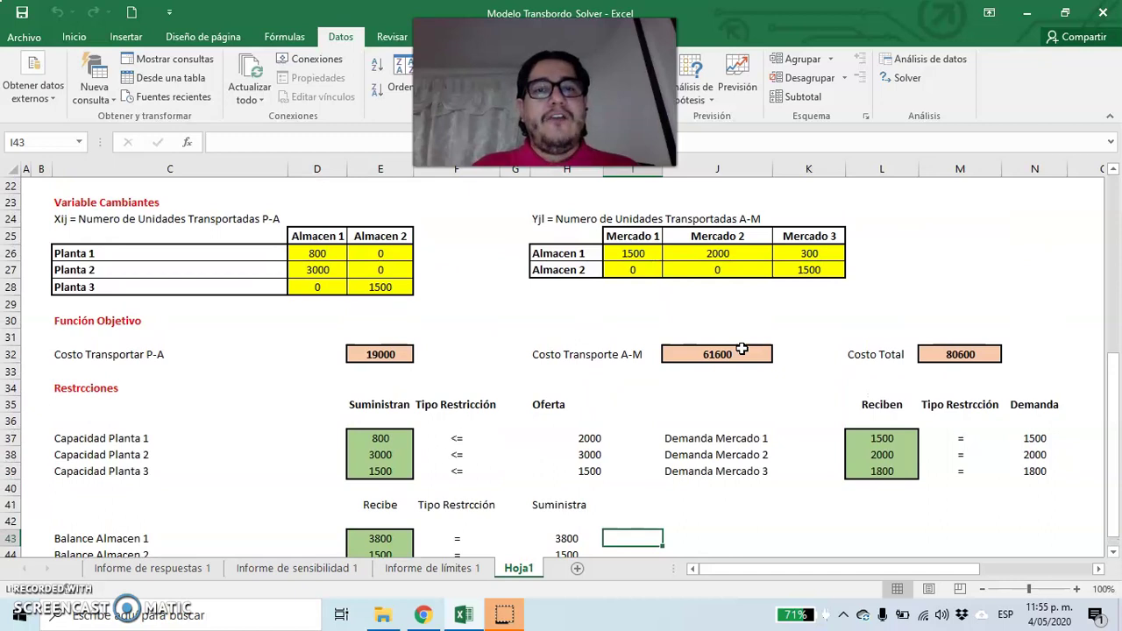